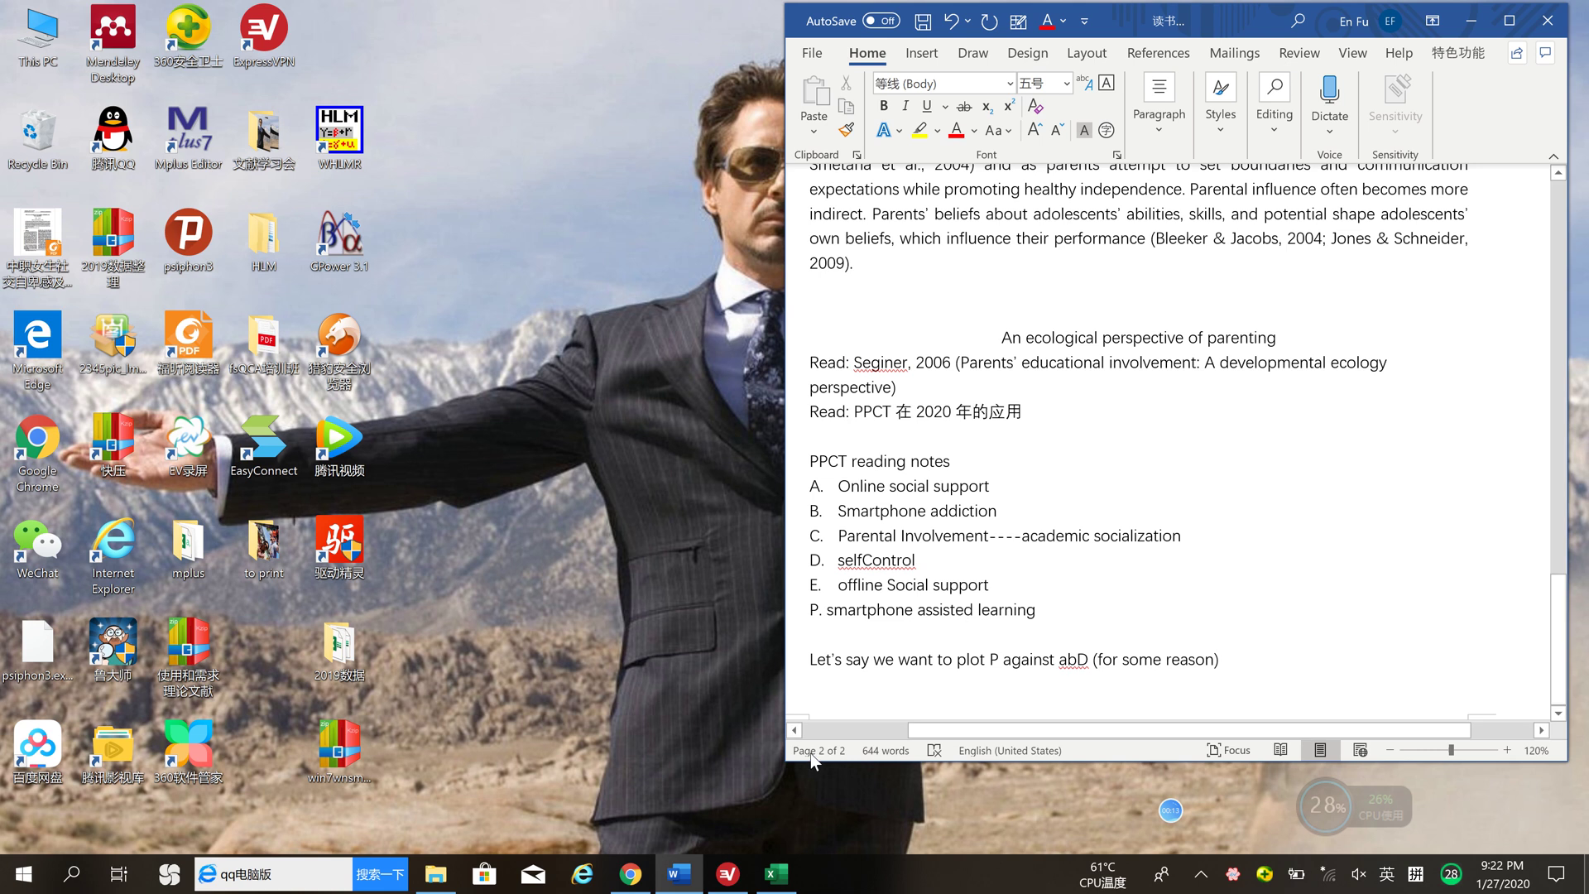
- Switch to Chrome and examine the Model1 XY plots for both subsamples in the FSQCA inquiry e-mail
click(631, 874)
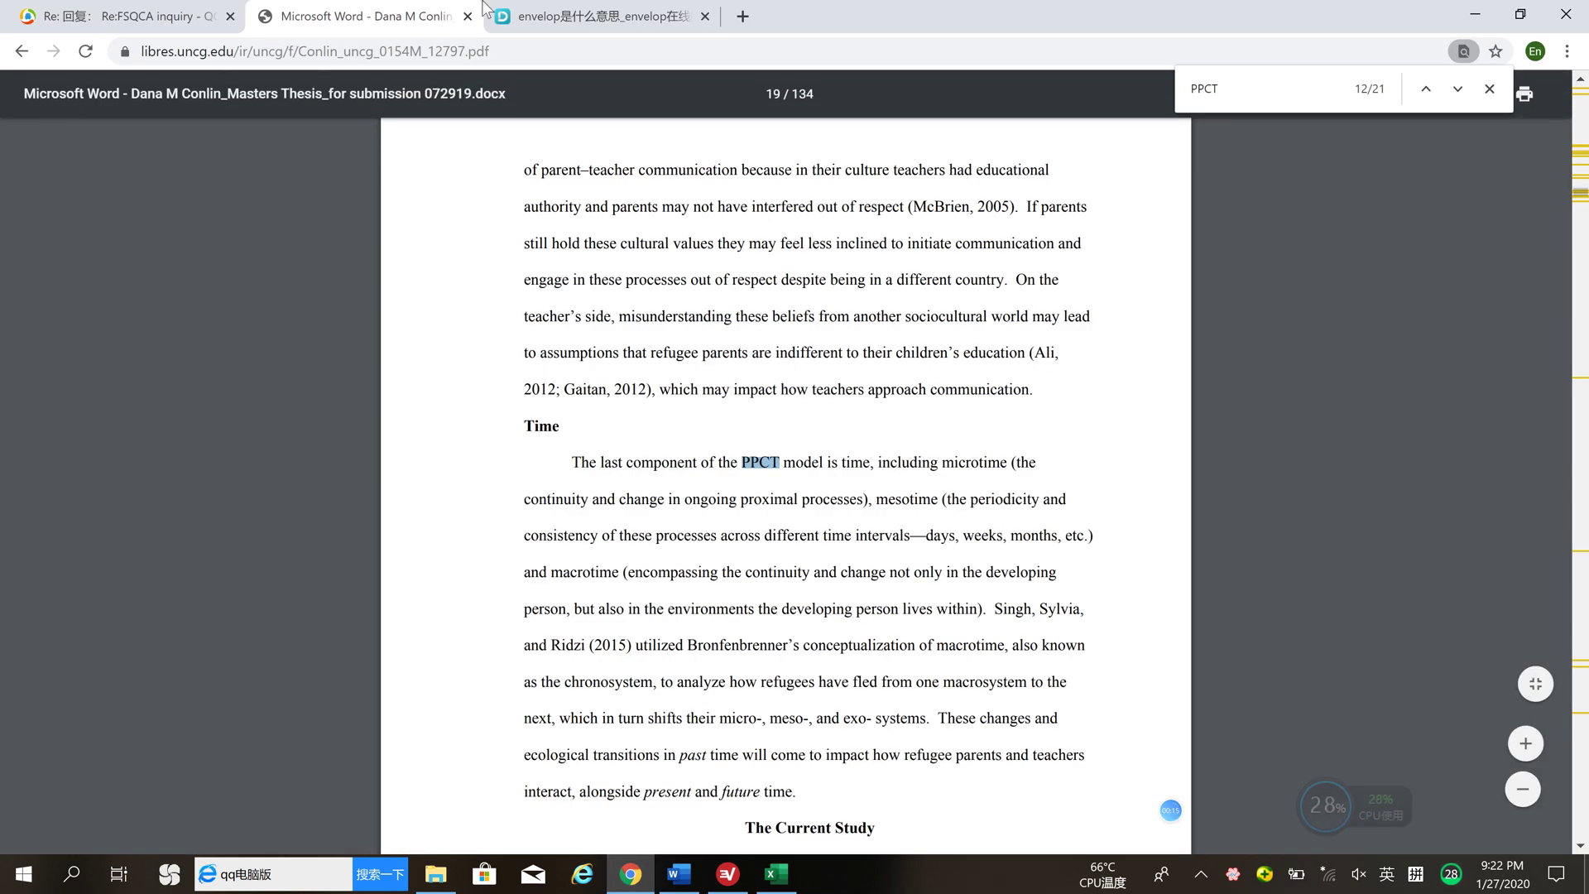
click(132, 16)
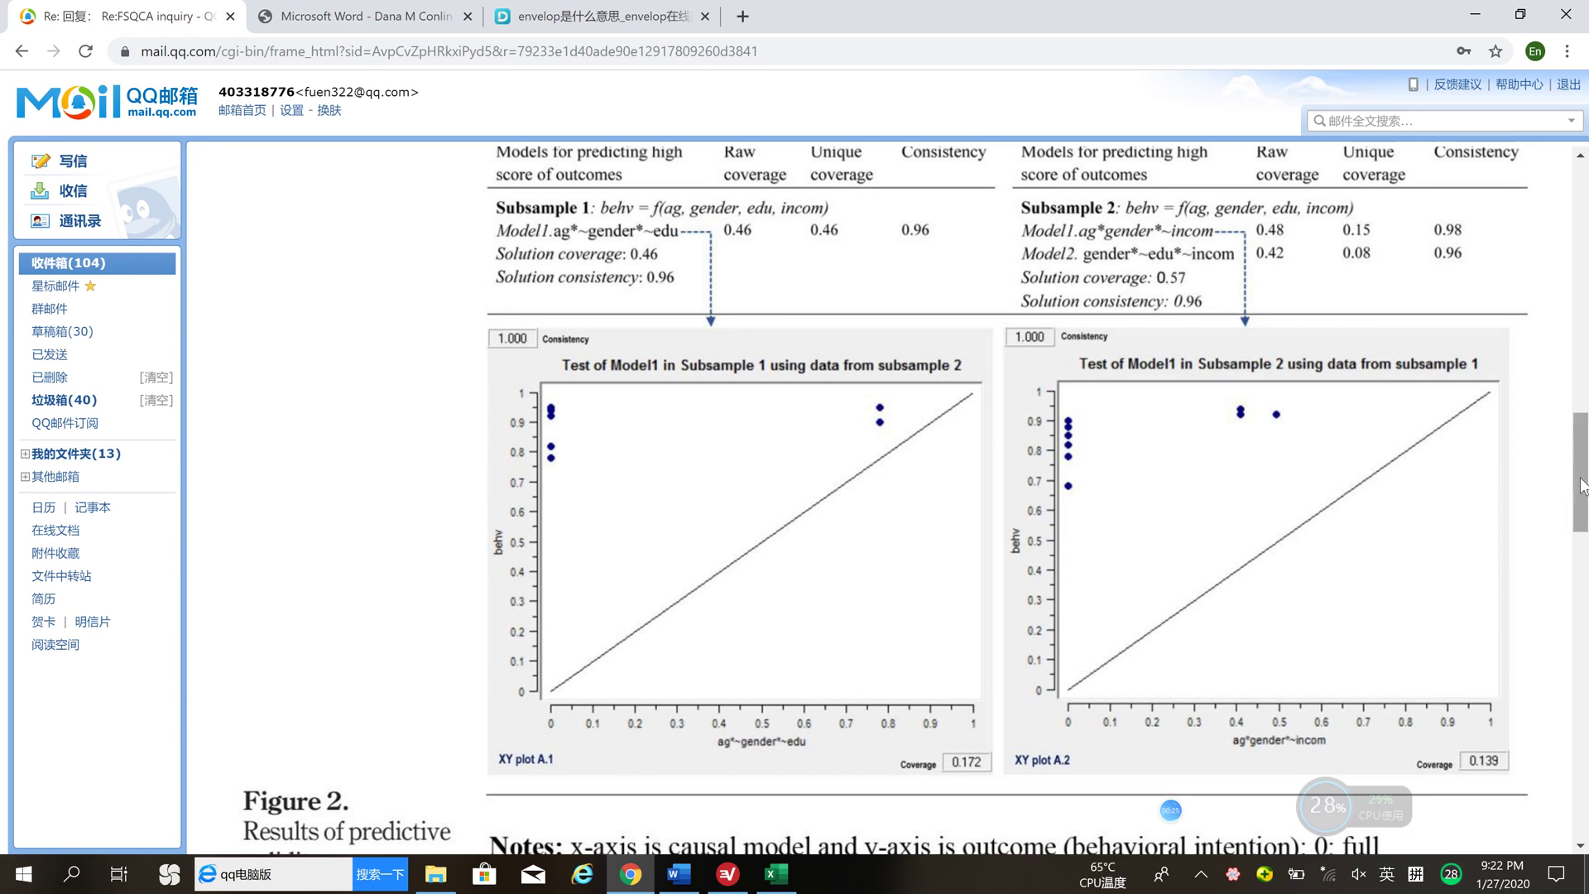
mouse_move(1582, 486)
mouse_down()
mouse_move(1584, 464)
mouse_move(1584, 484)
mouse_up()
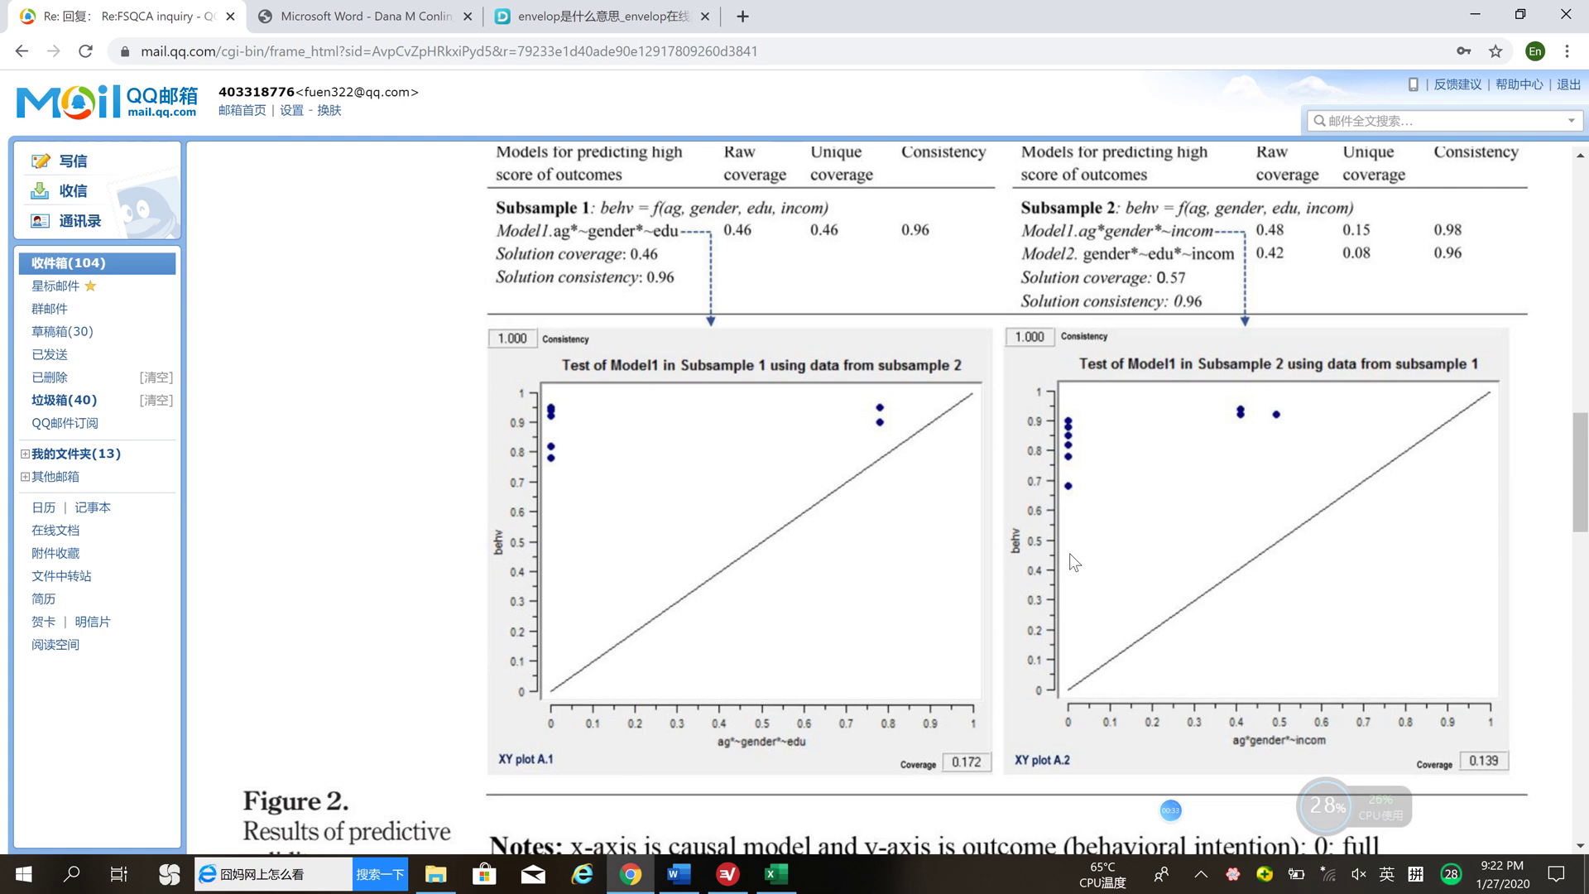
mouse_move(1578, 470)
mouse_down()
mouse_move(1580, 449)
mouse_move(1581, 466)
mouse_up()
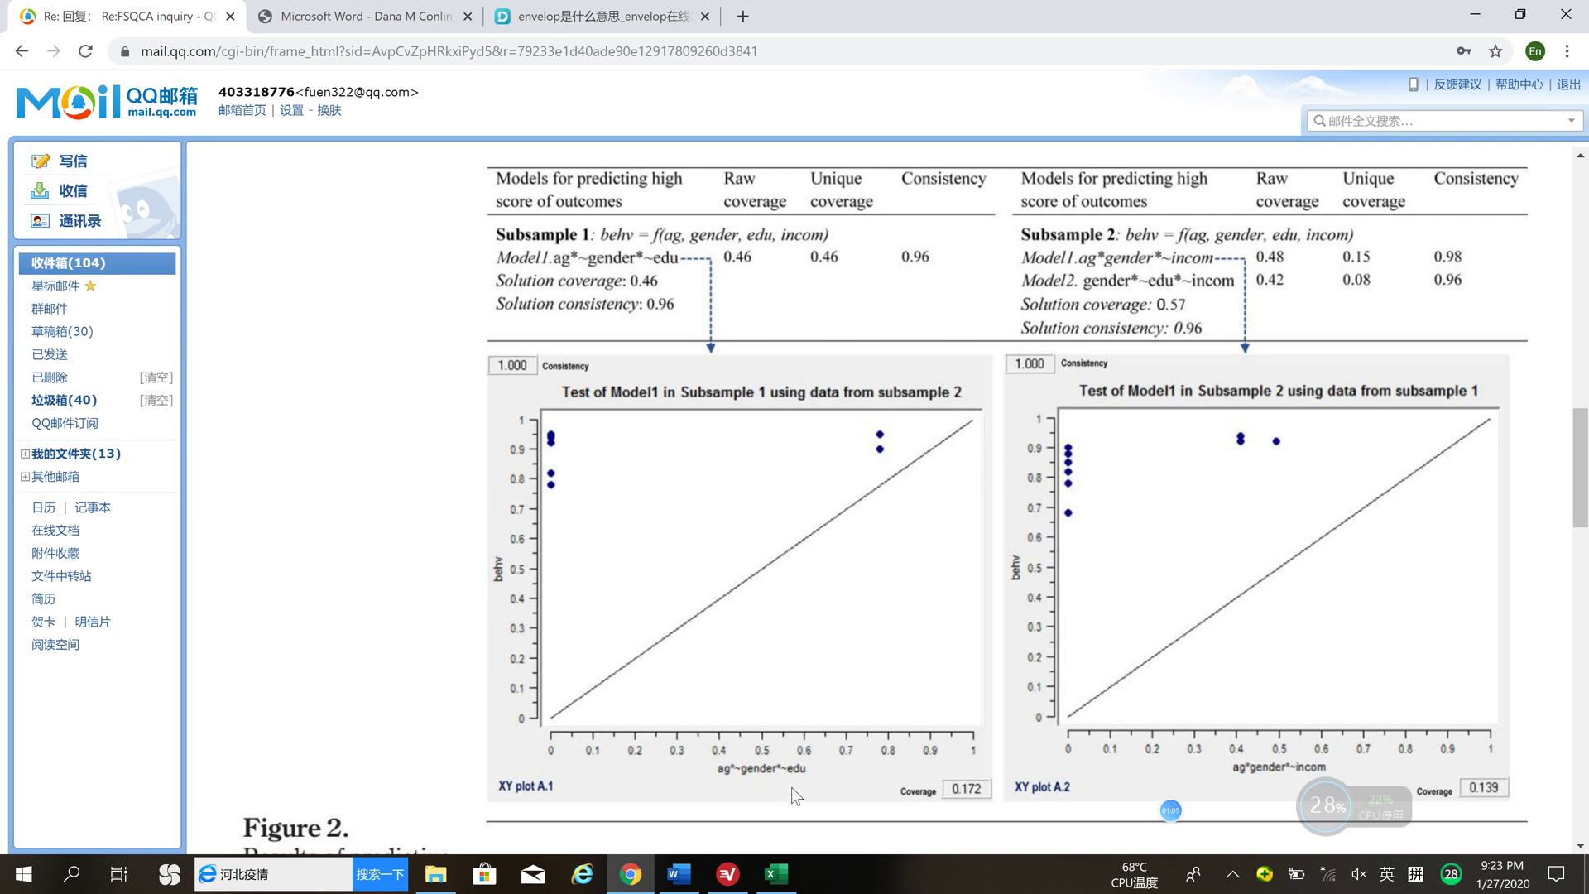
- Switch to the data1.27 workbook in Excel and review the column headers from A_5 to P
click(776, 875)
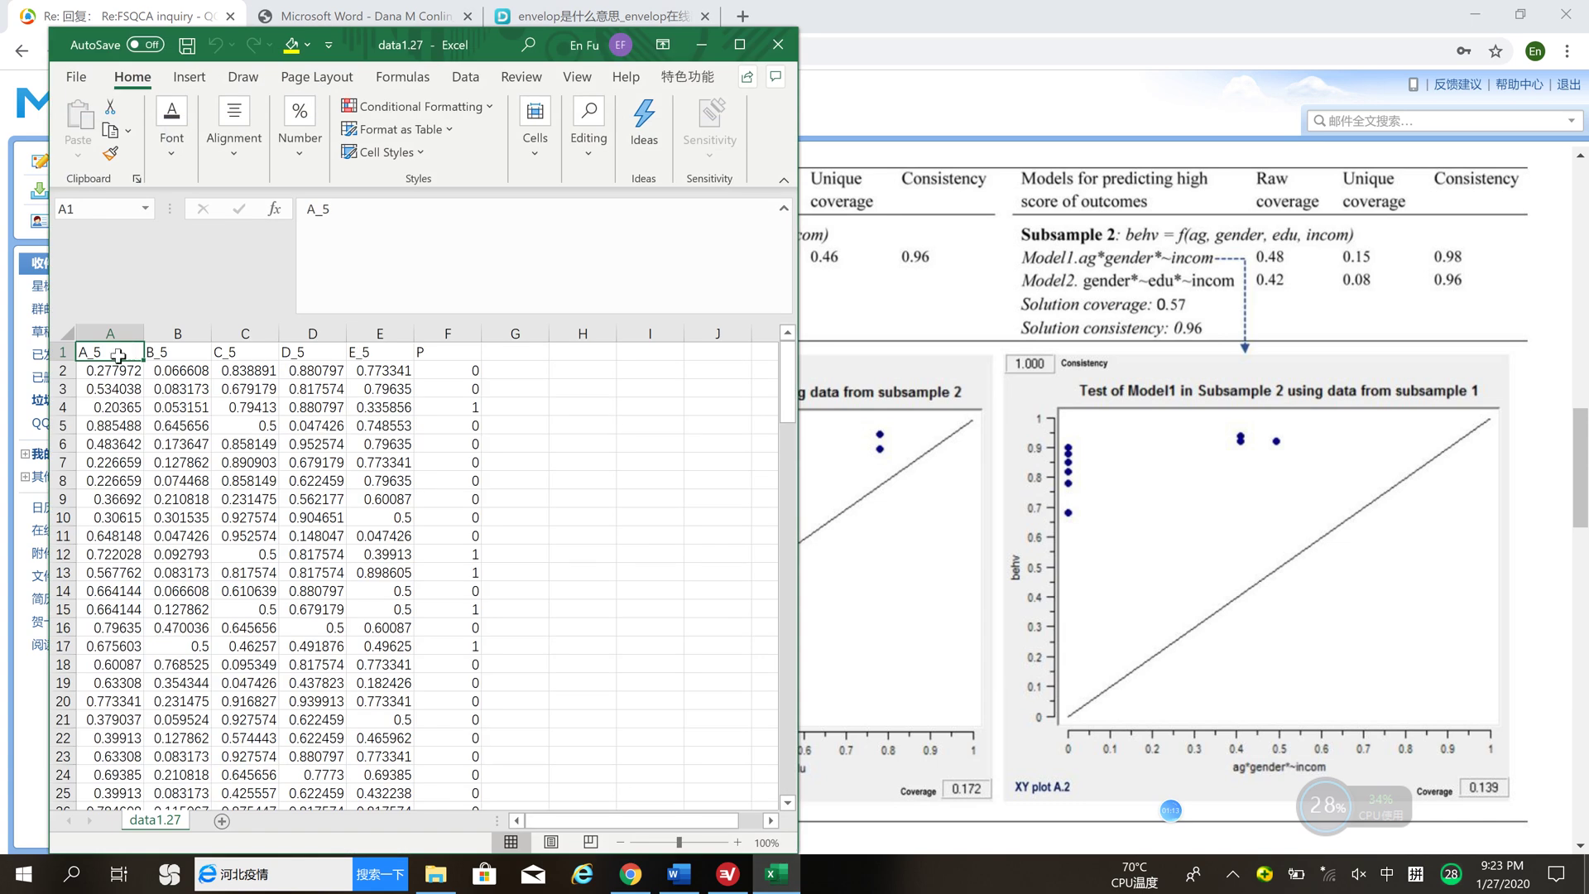
click(369, 354)
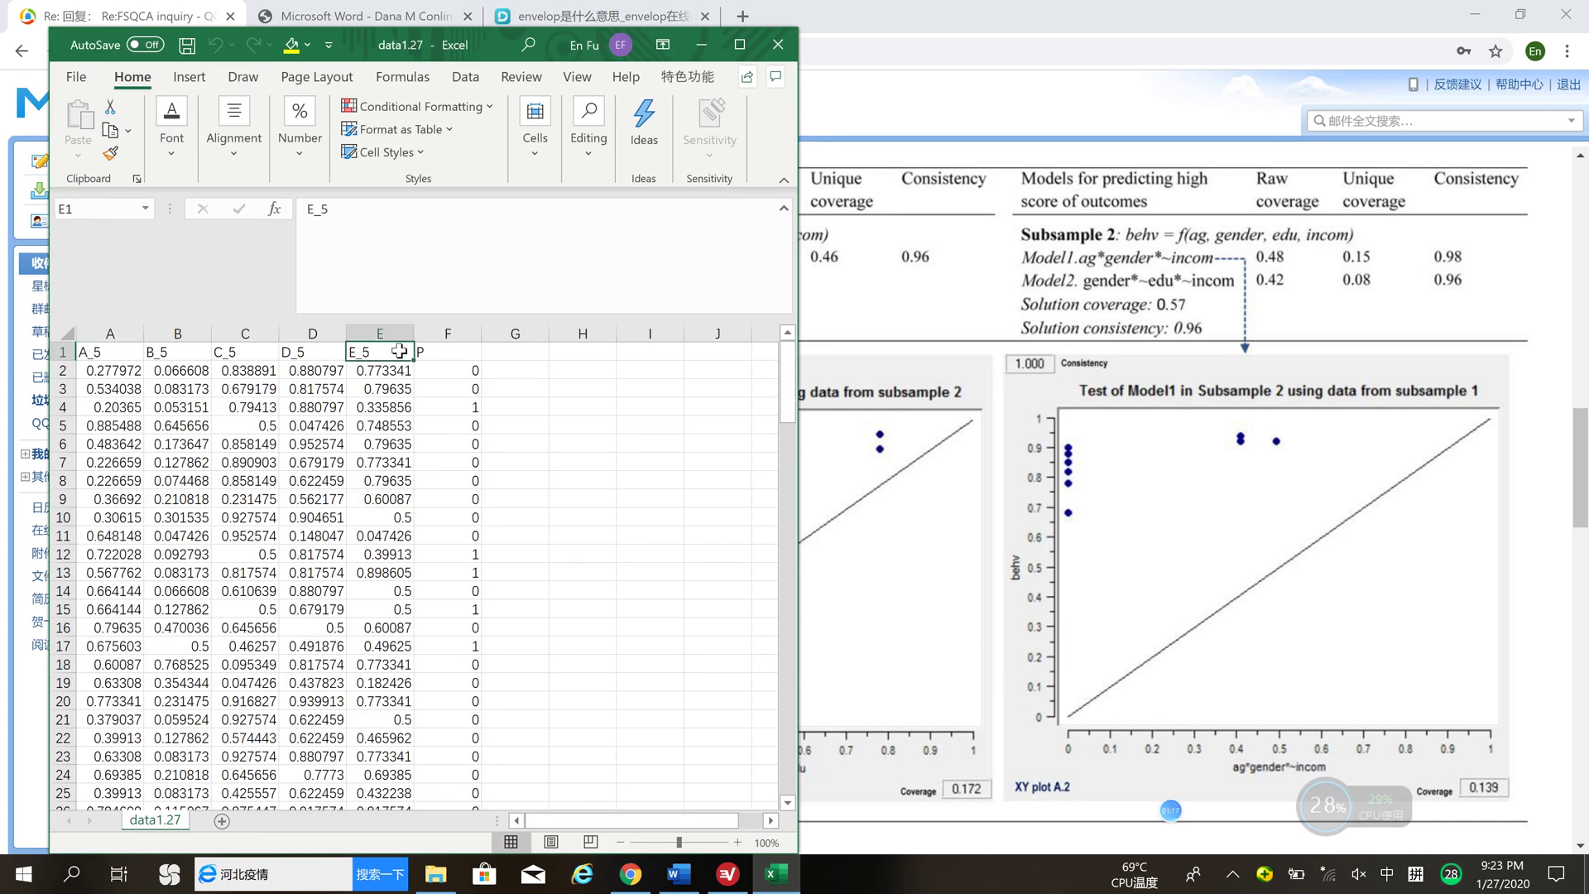
click(437, 353)
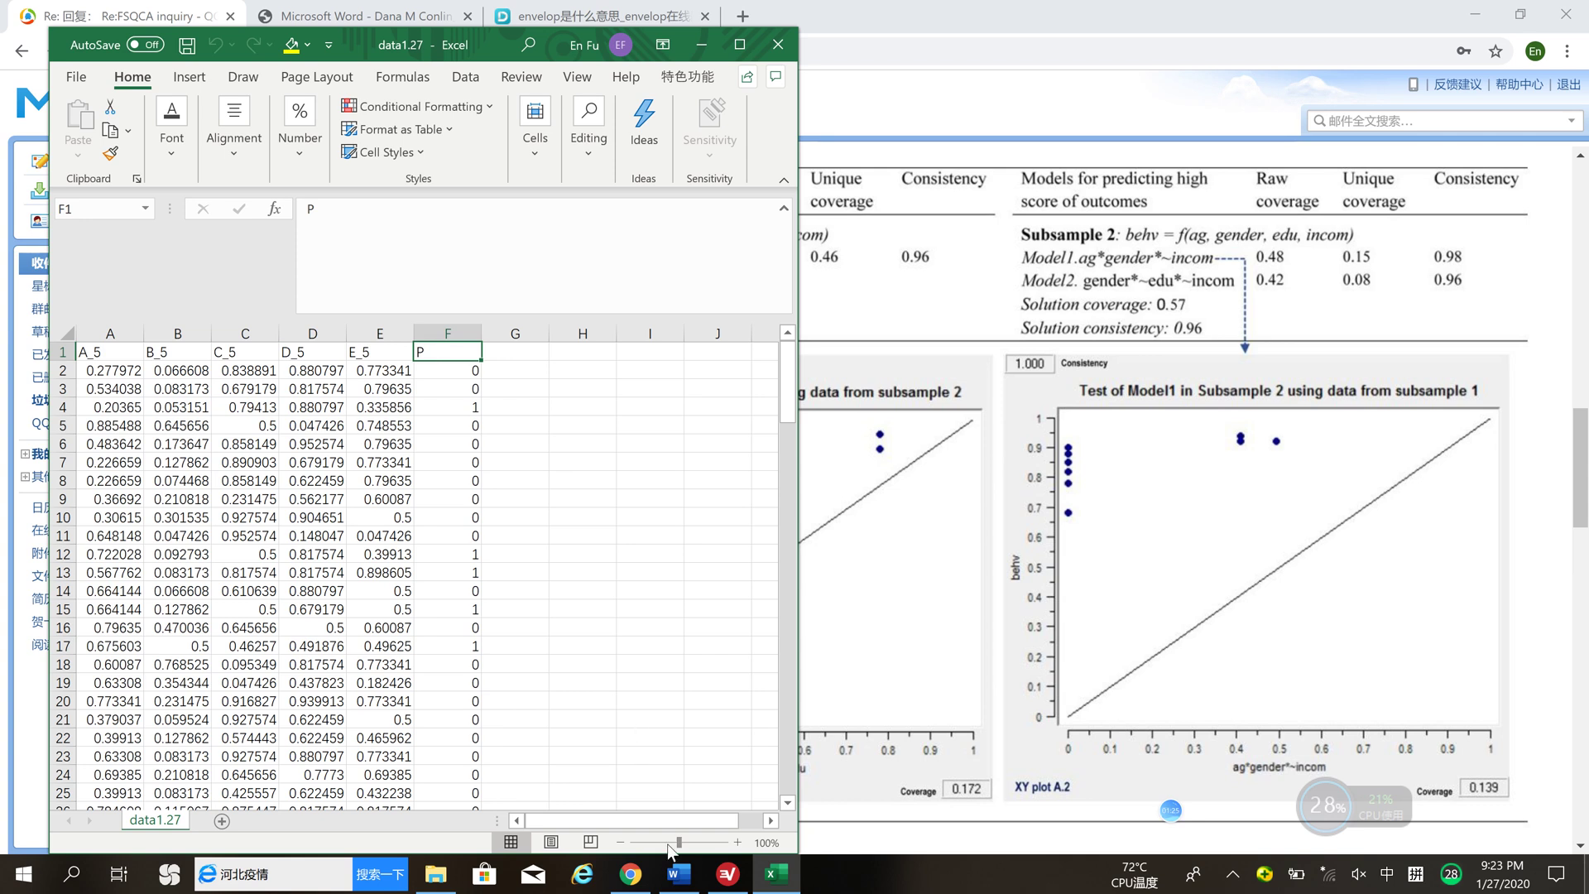
- Switch to the Word reading notes and make abD and P bold and red in the sentence about plotting
click(679, 873)
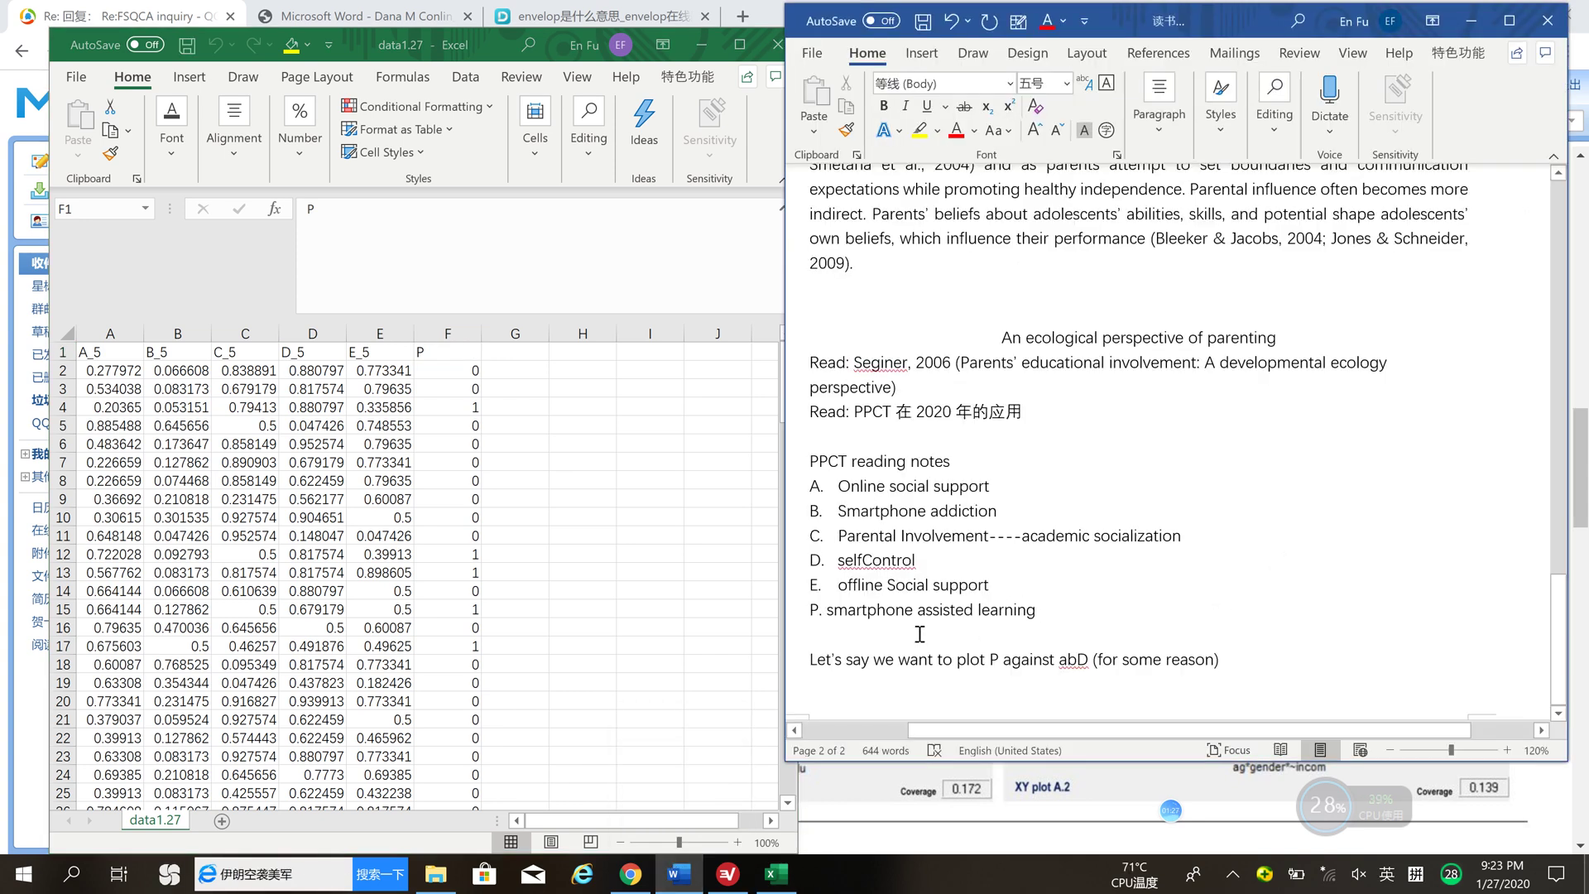
double_click(994, 659)
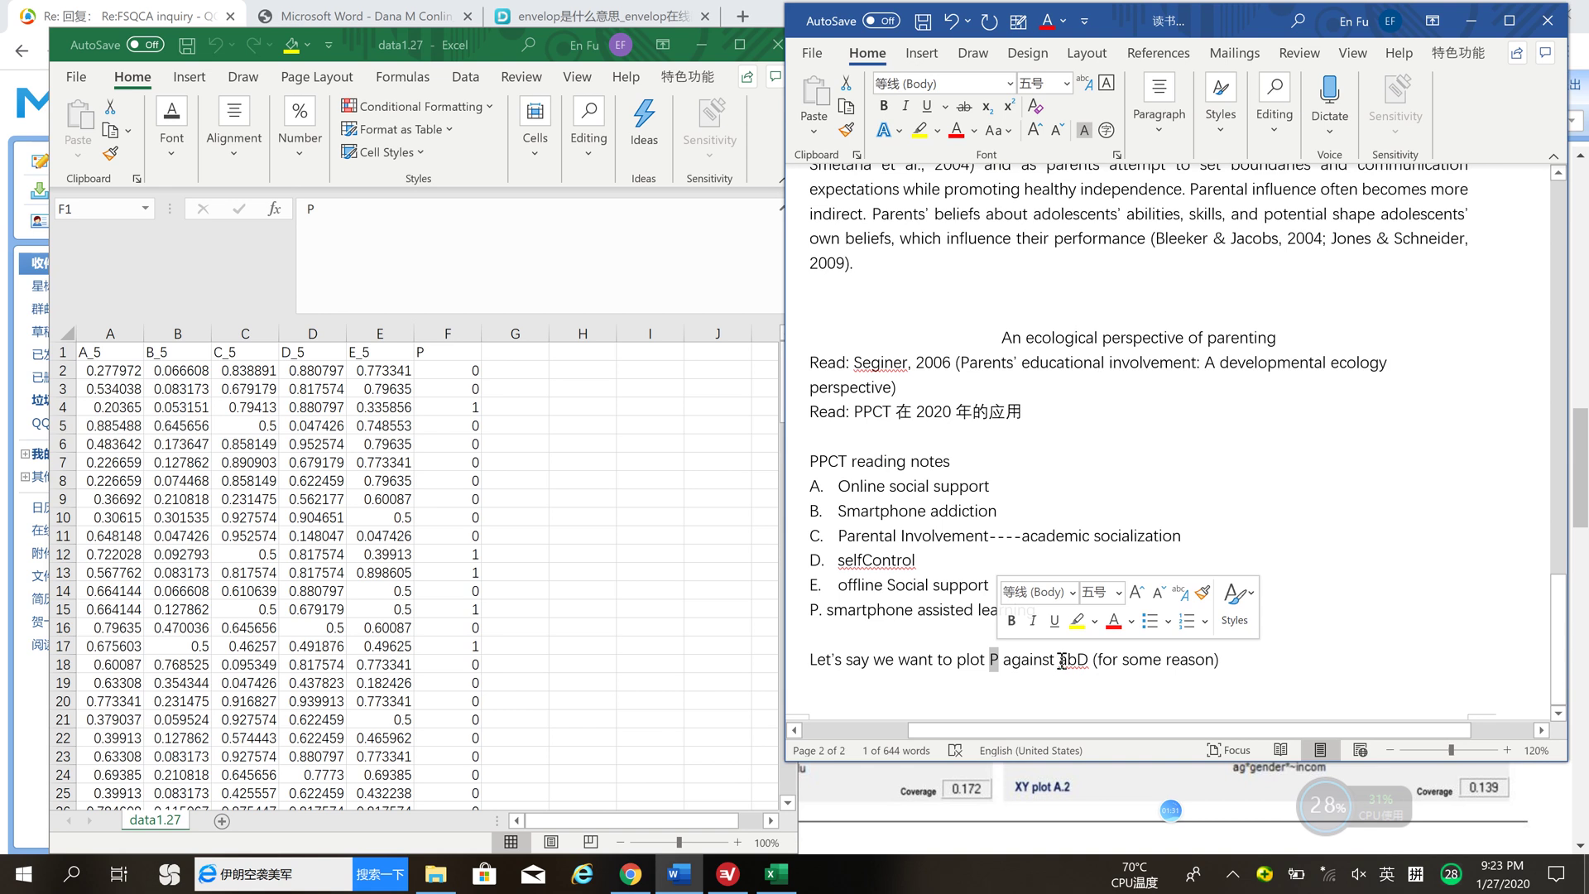
drag(1059, 659, 1091, 659)
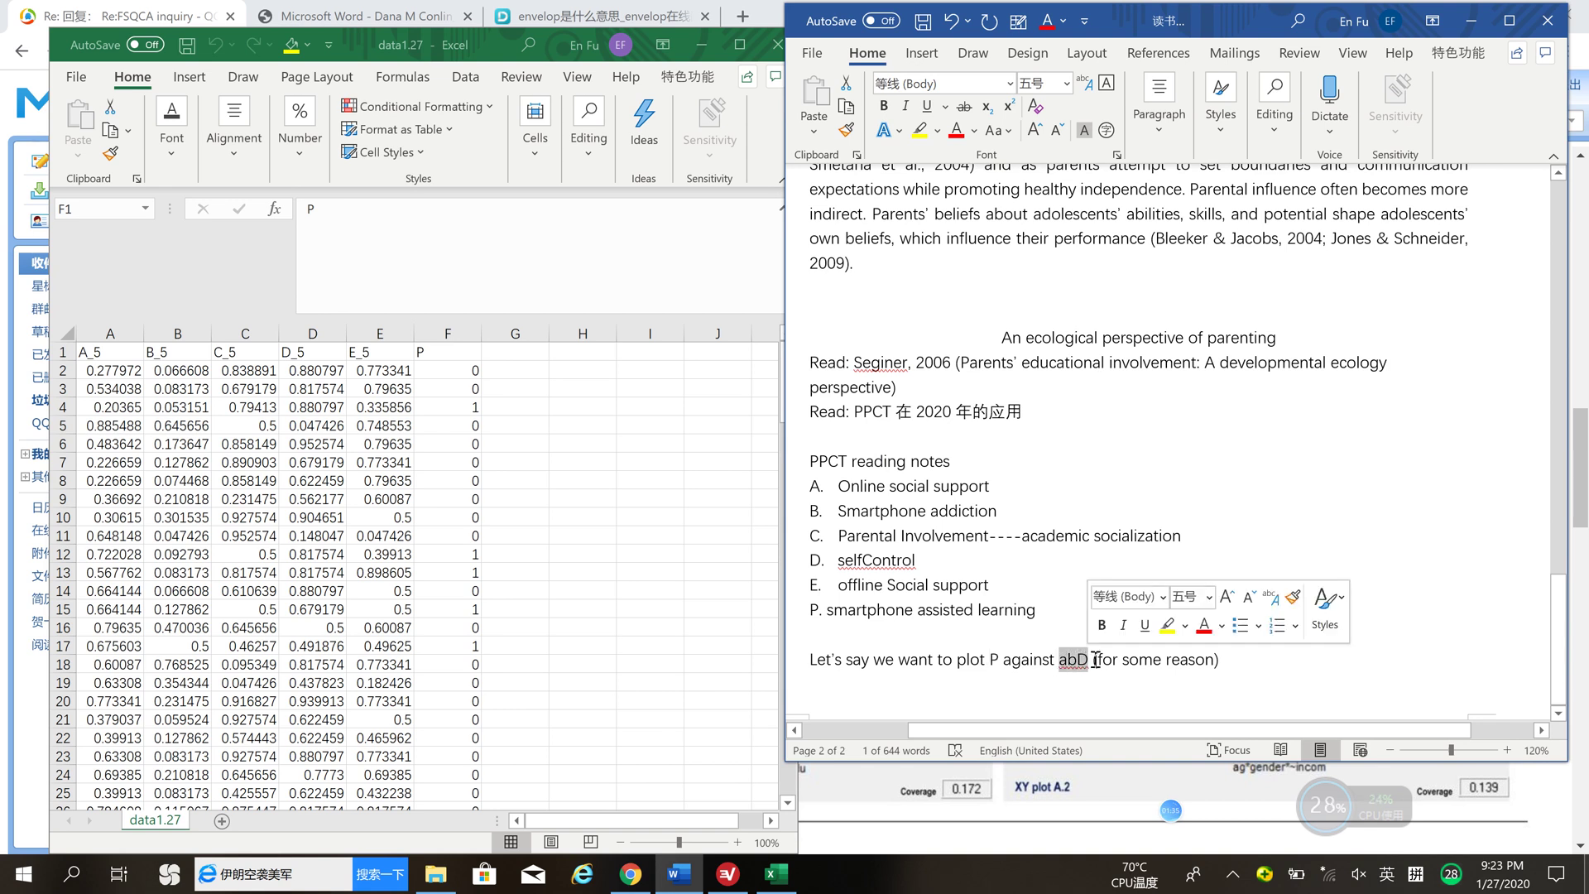
click(1084, 660)
drag(1059, 659, 1089, 660)
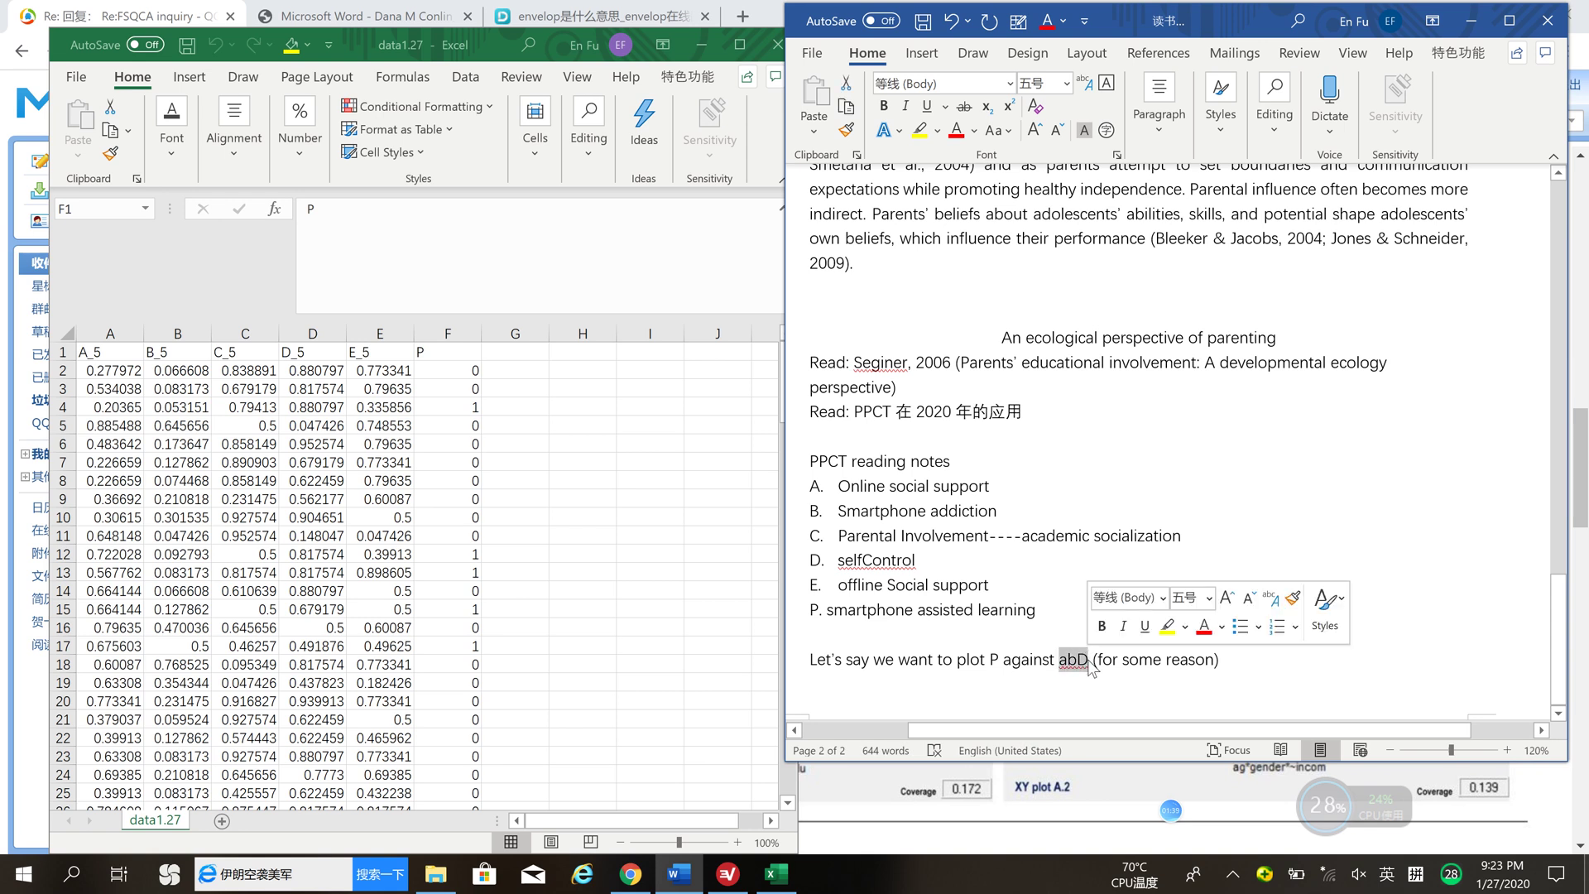
click(1101, 625)
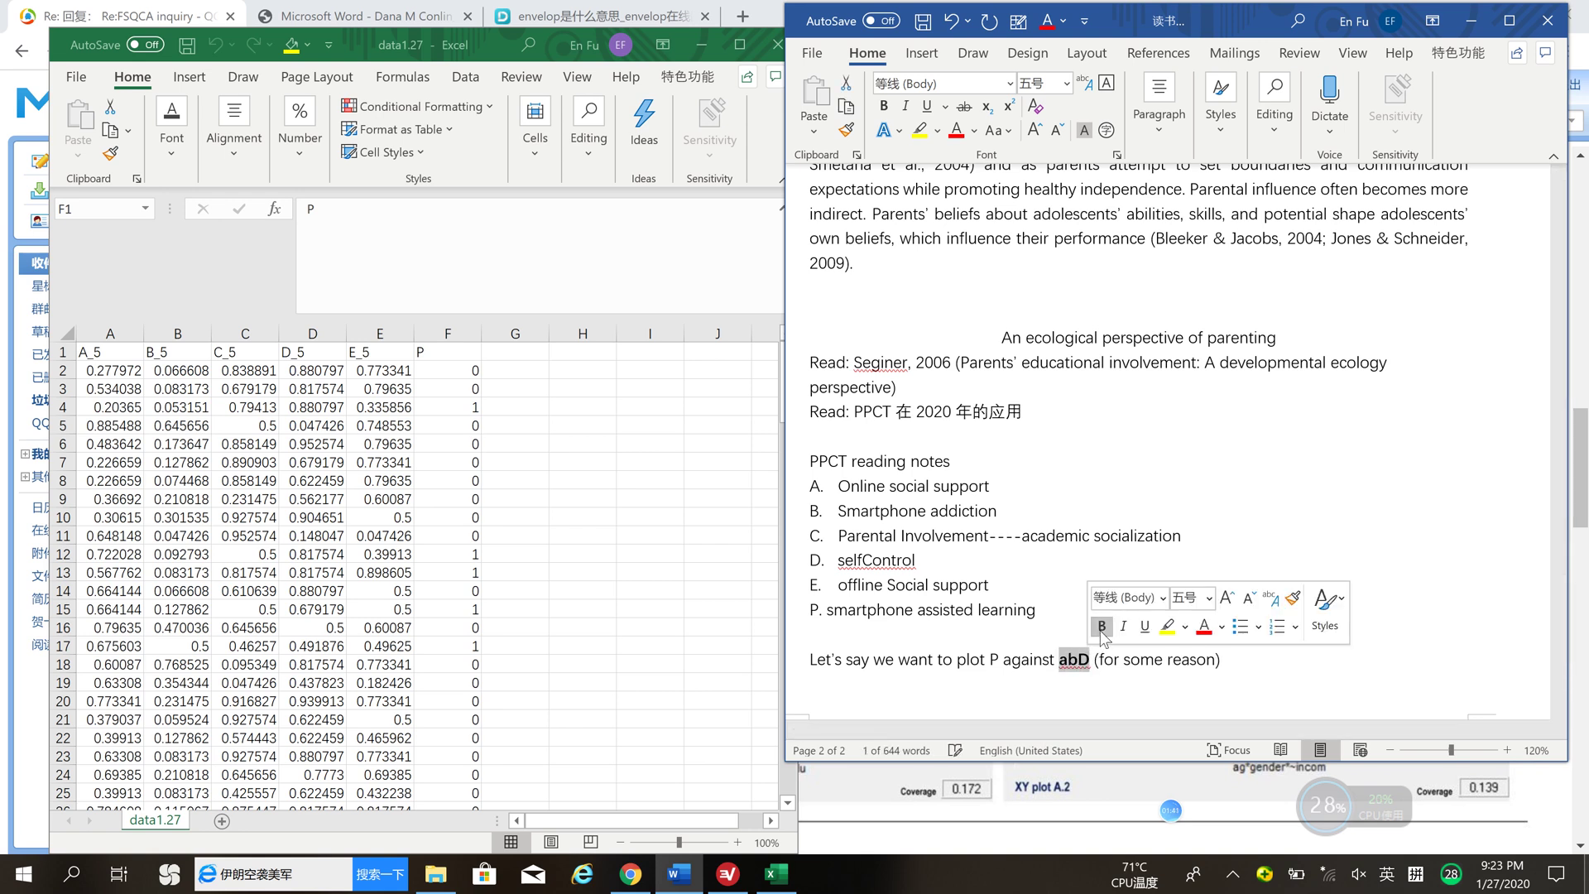
click(1204, 634)
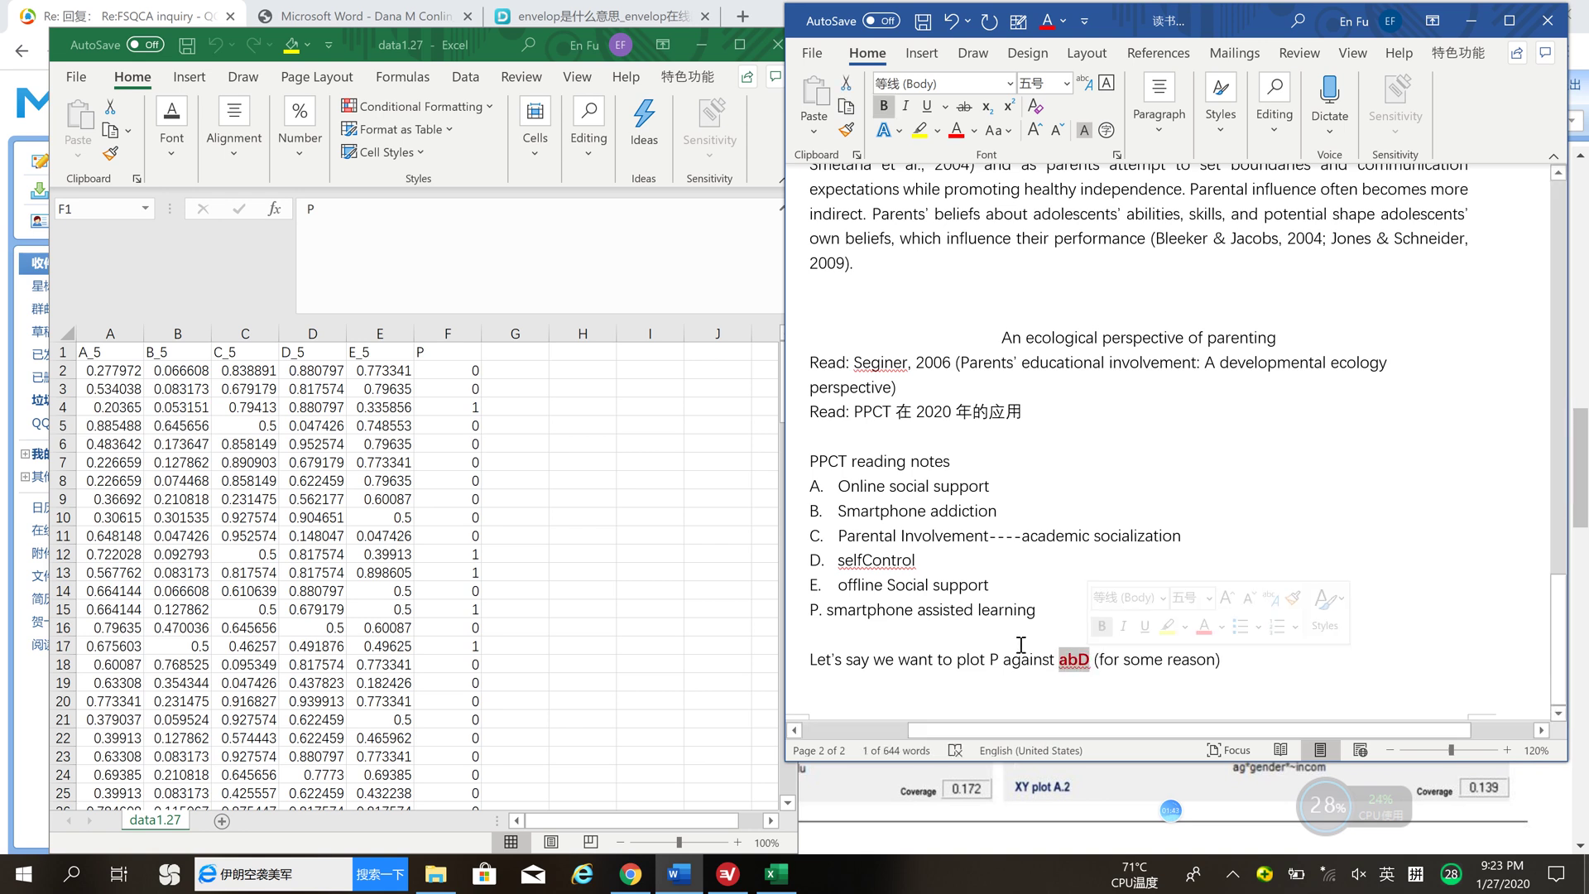
drag(990, 659, 999, 656)
click(1013, 620)
click(1118, 629)
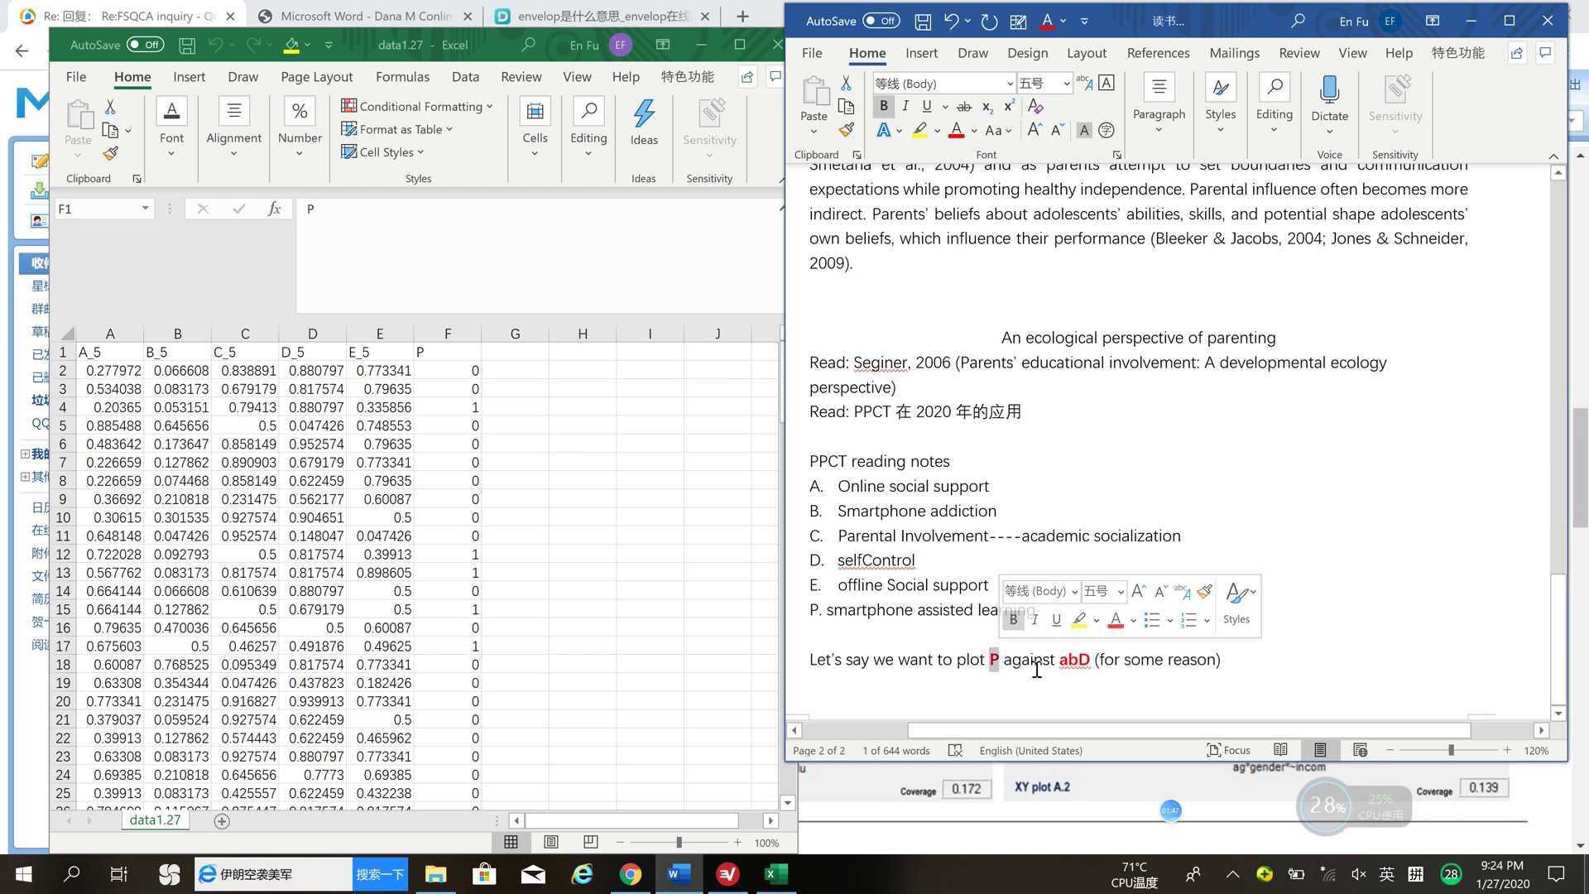
click(1034, 660)
drag(1059, 660, 1092, 660)
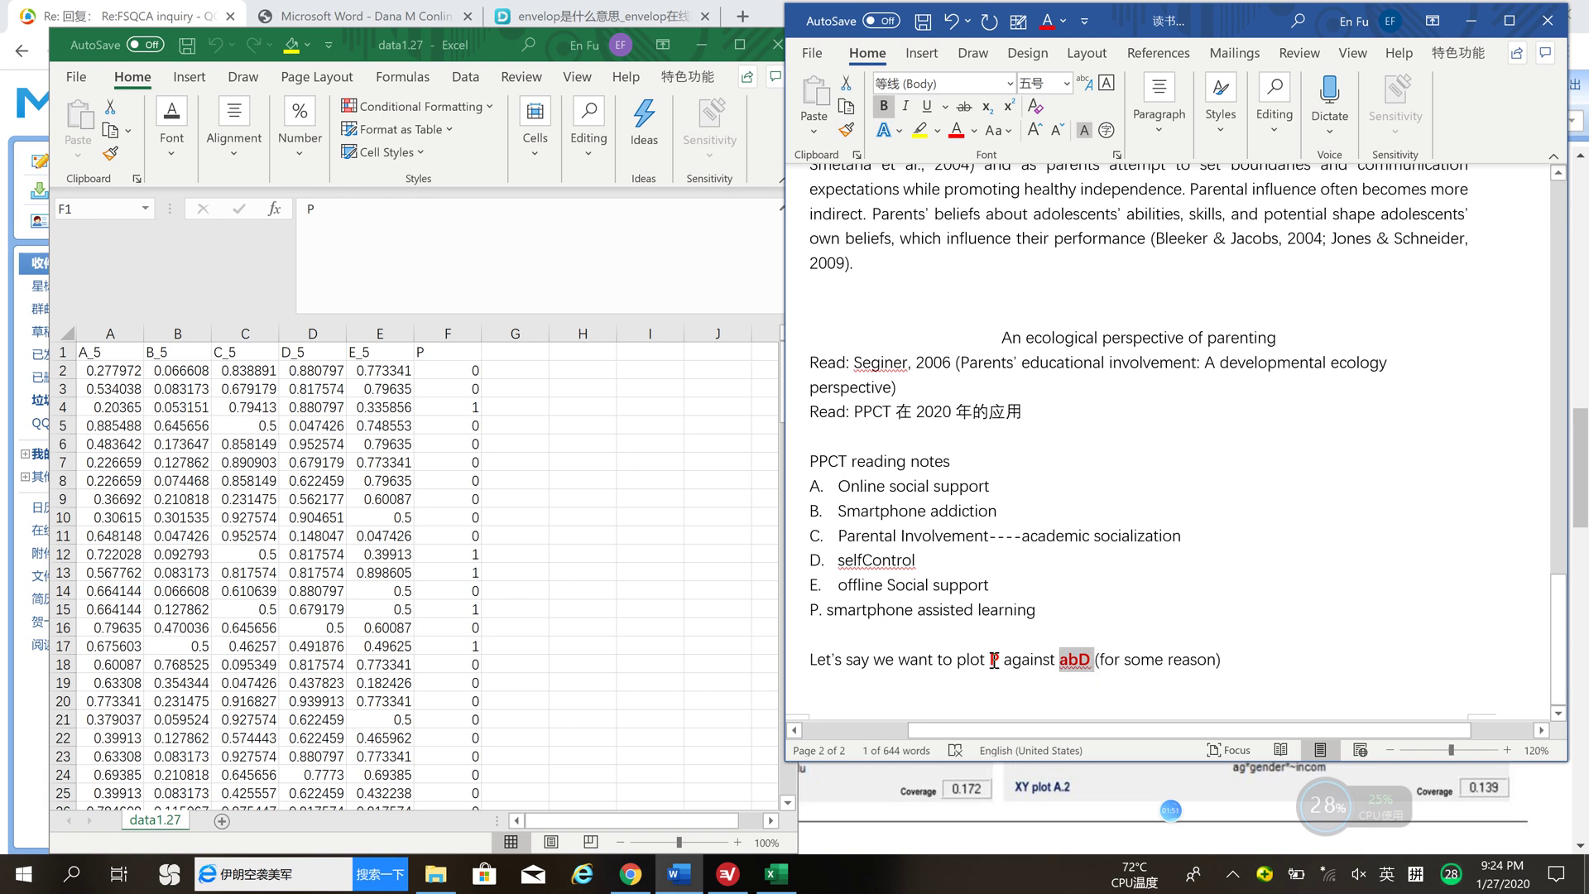
drag(989, 660, 1004, 668)
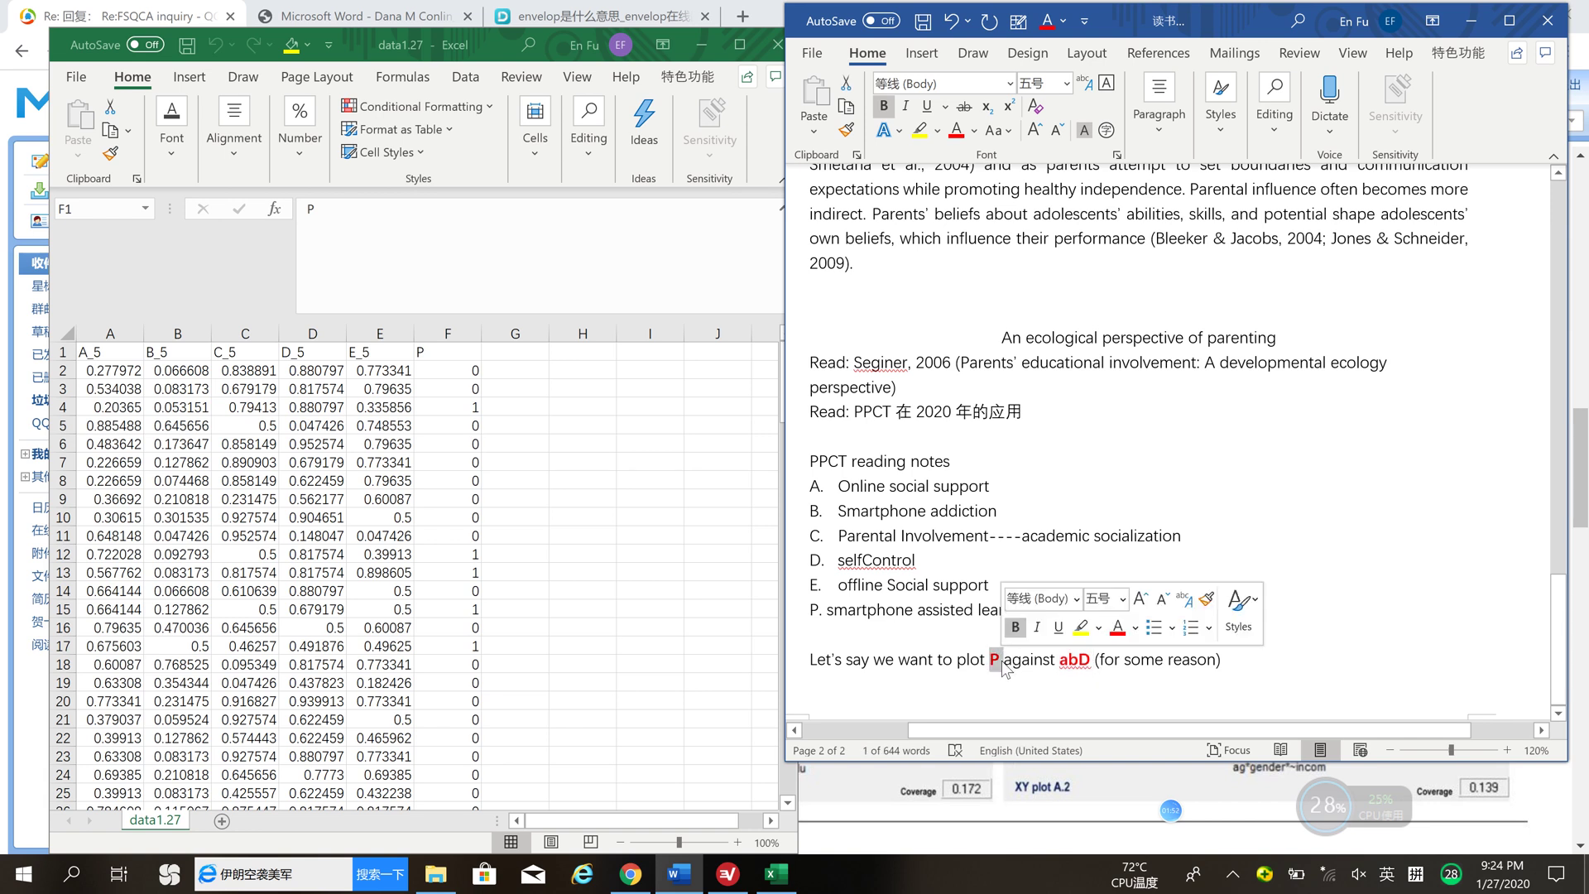
click(940, 611)
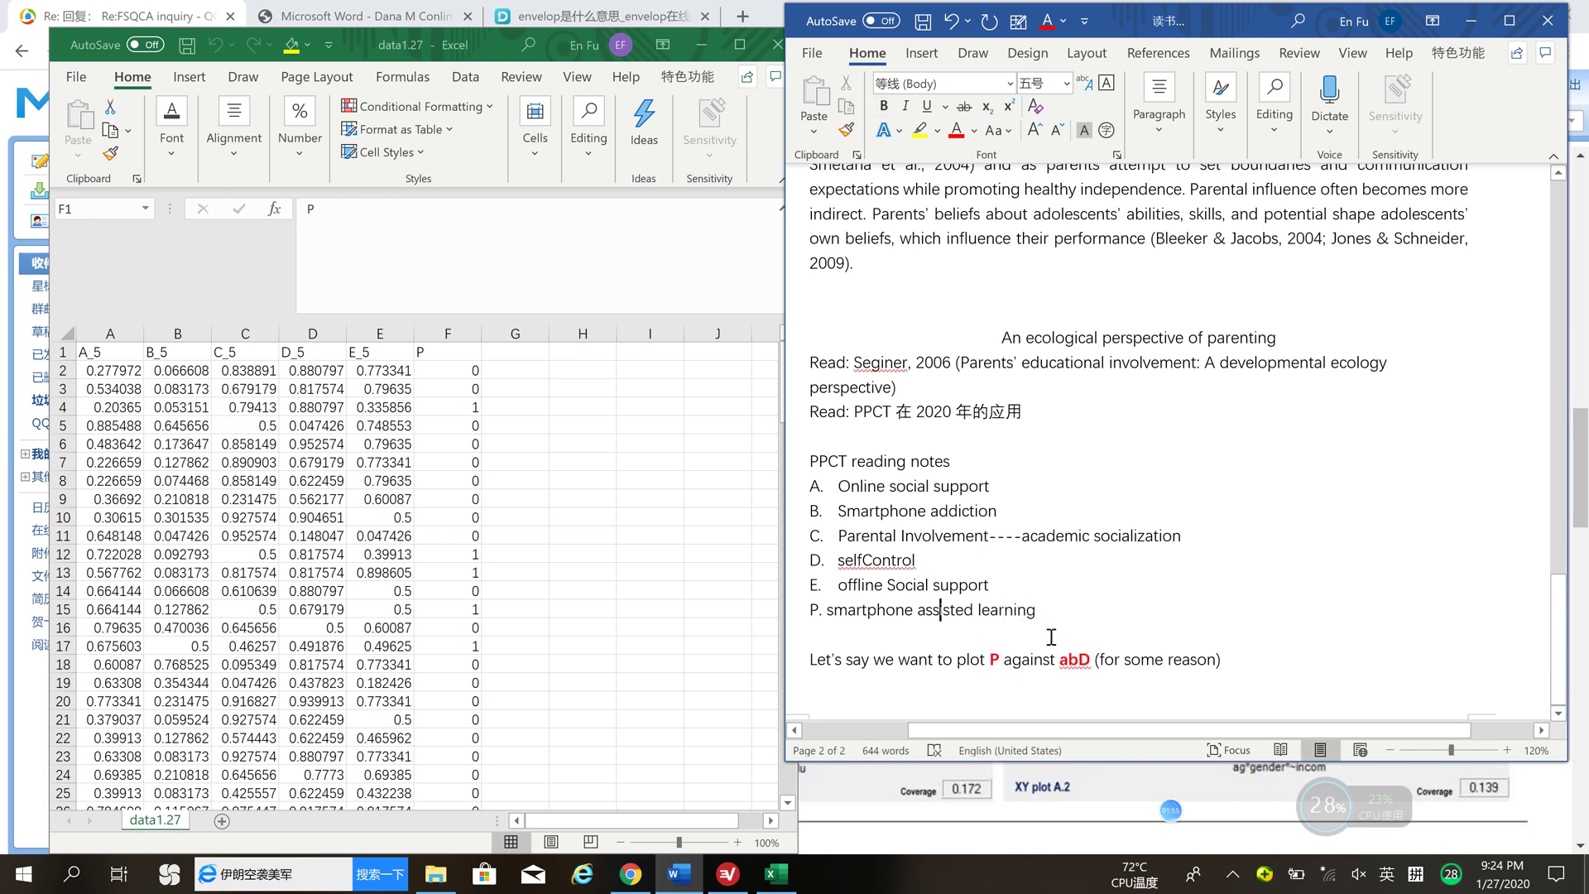
drag(1060, 662, 1090, 668)
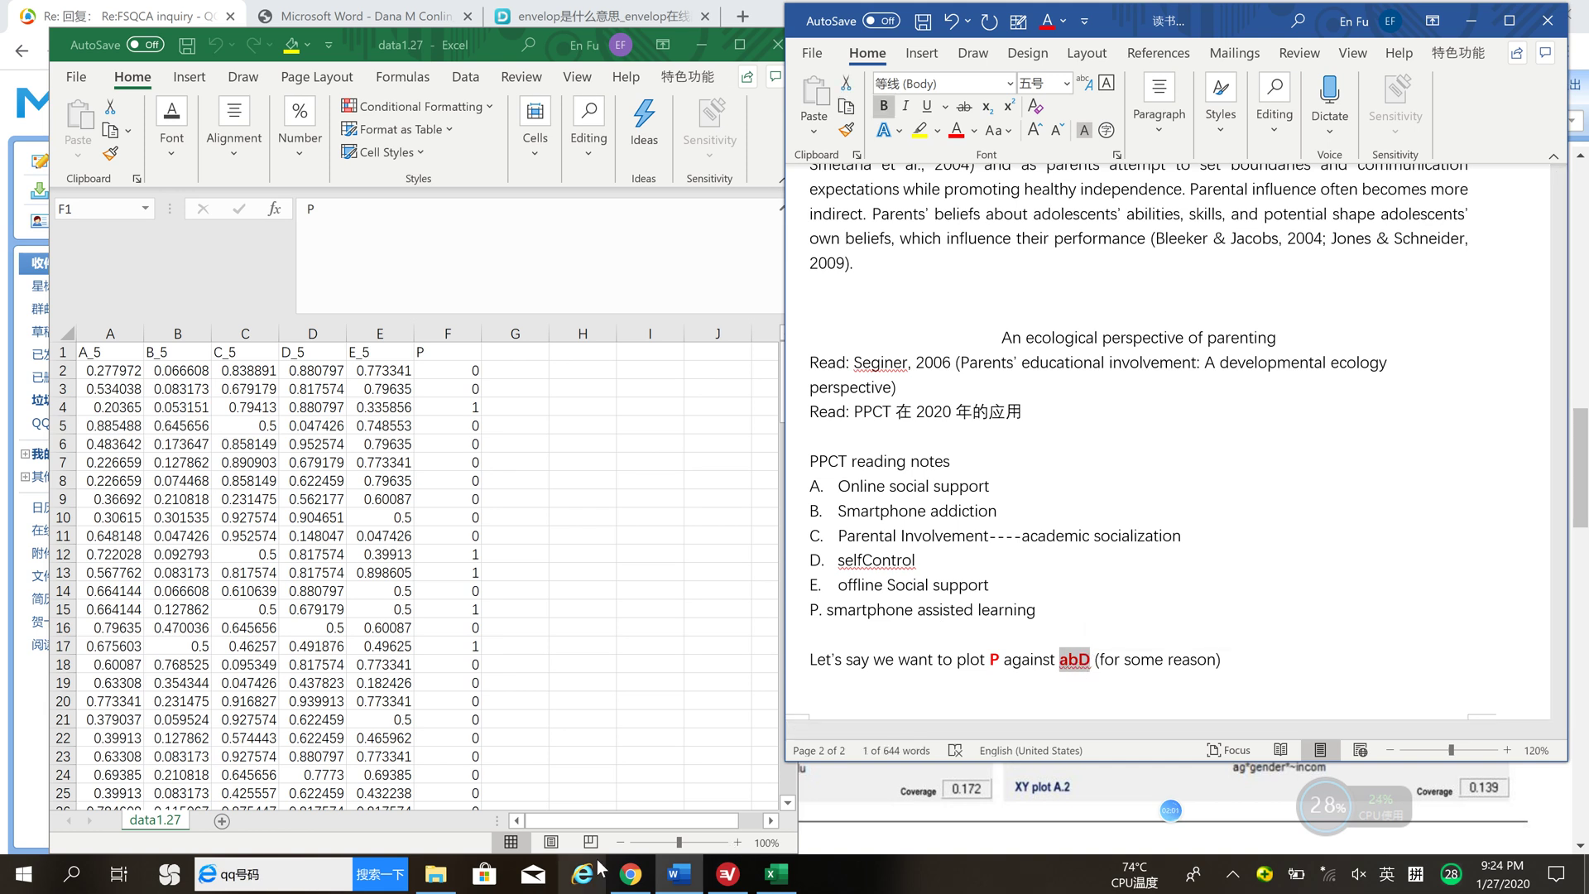
- Launch fsQCA, place its window over the spreadsheet, and bring up the dialog for opening a data file
click(73, 875)
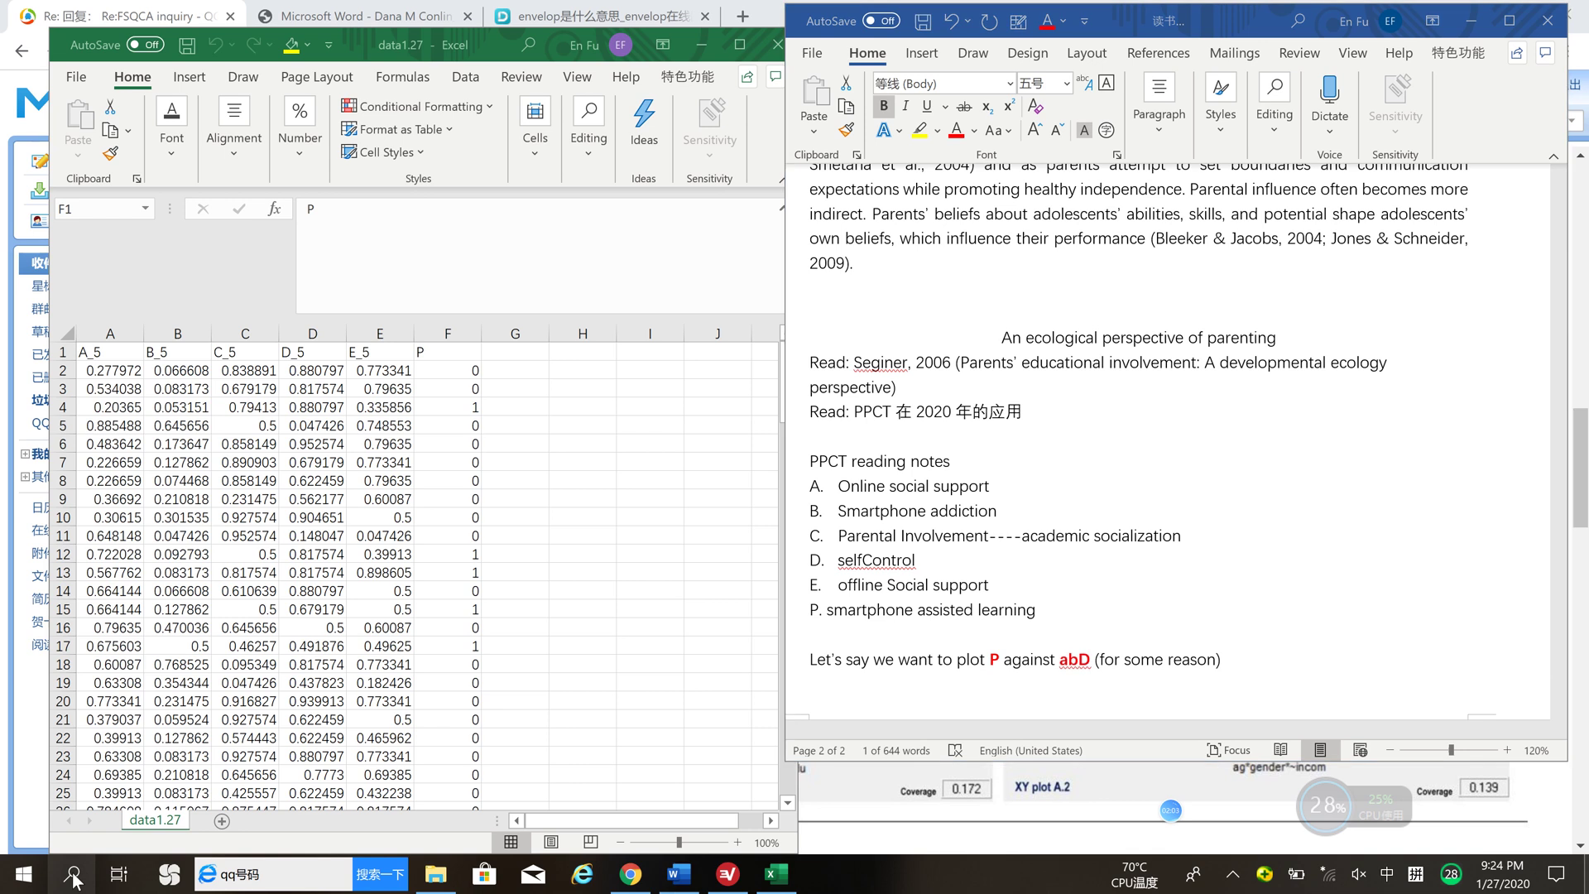
text(fs)
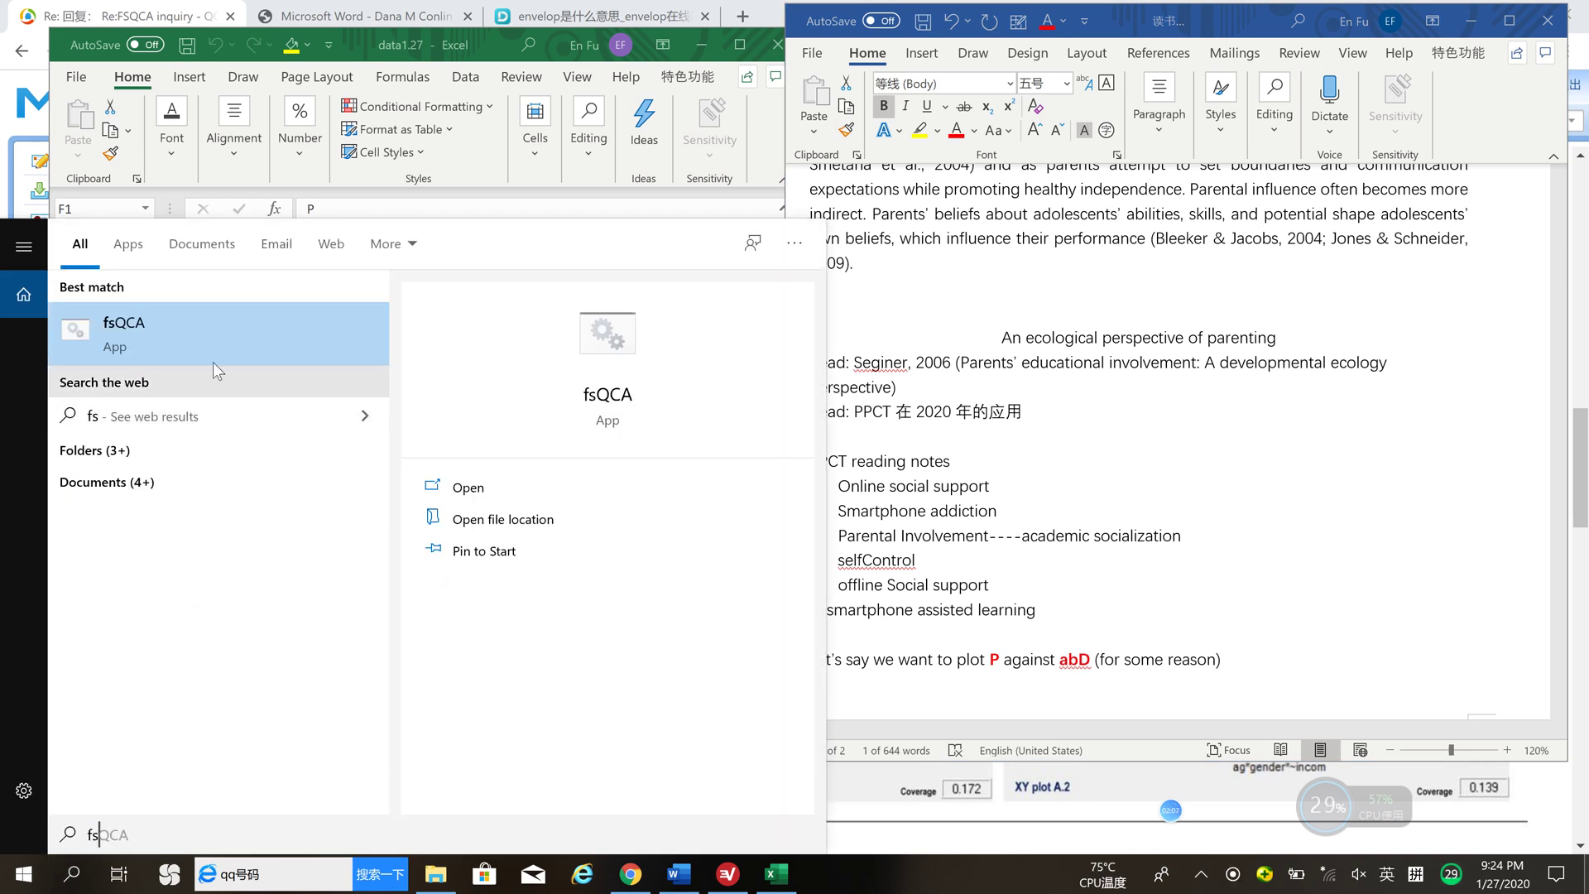
click(212, 341)
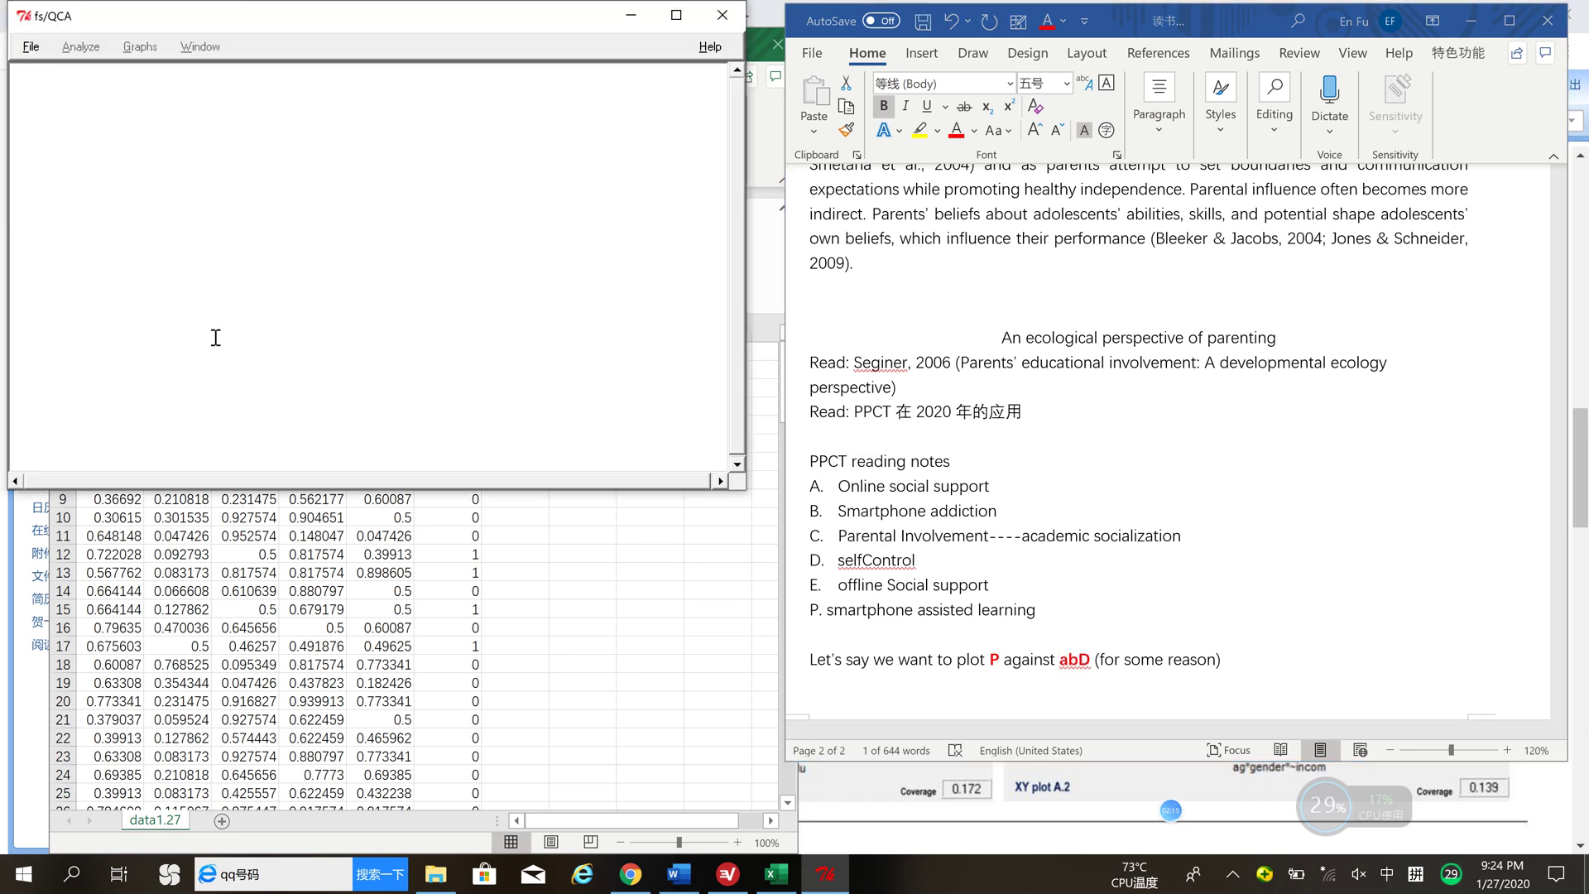
drag(394, 16, 597, 161)
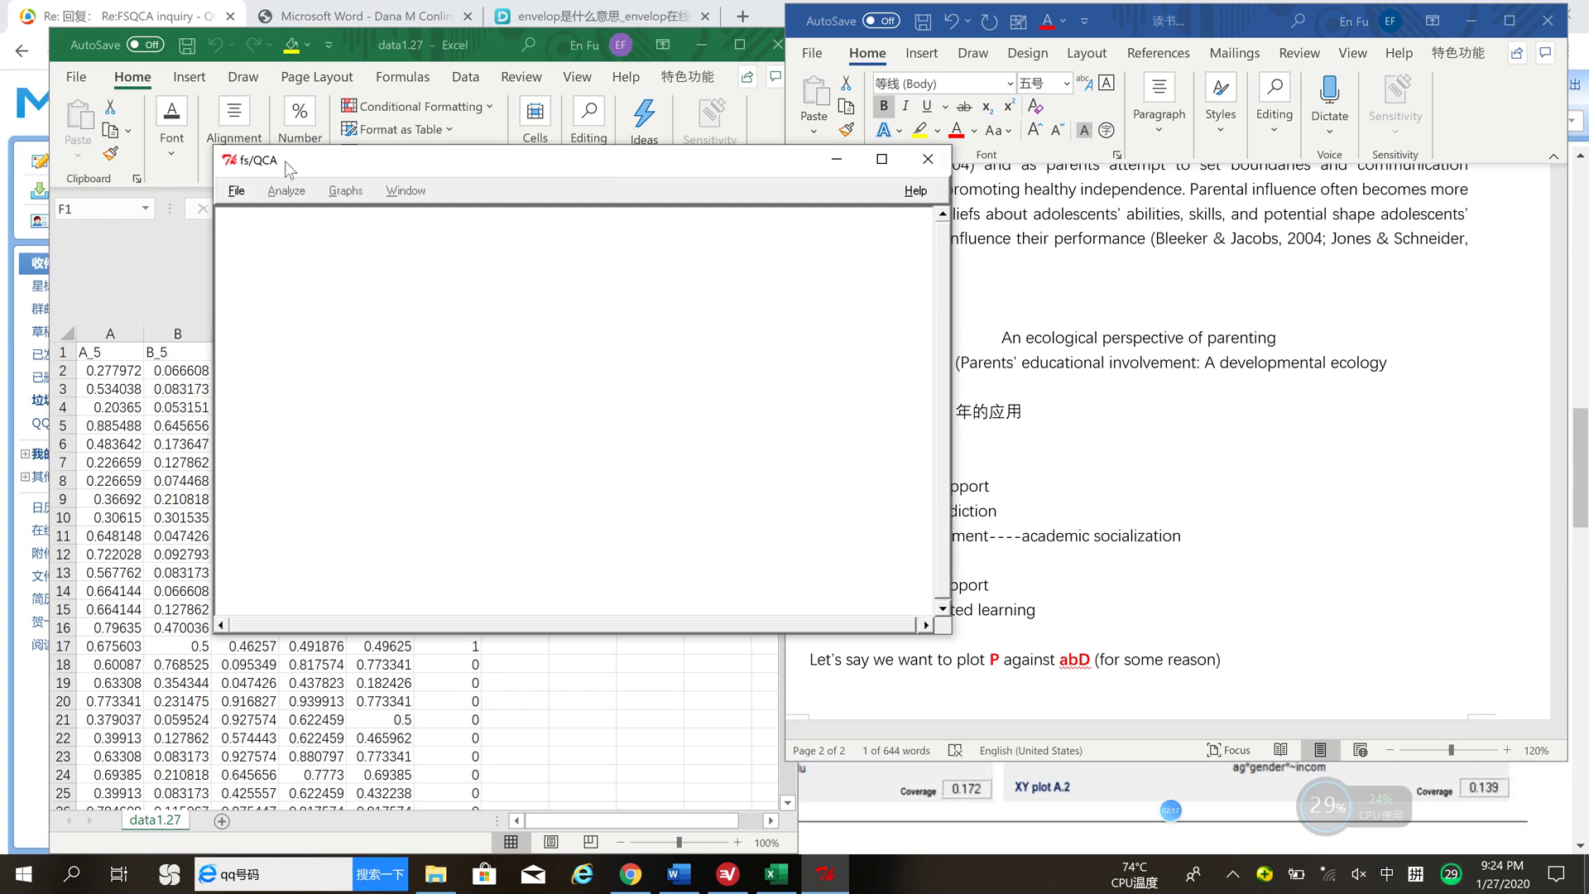
click(237, 191)
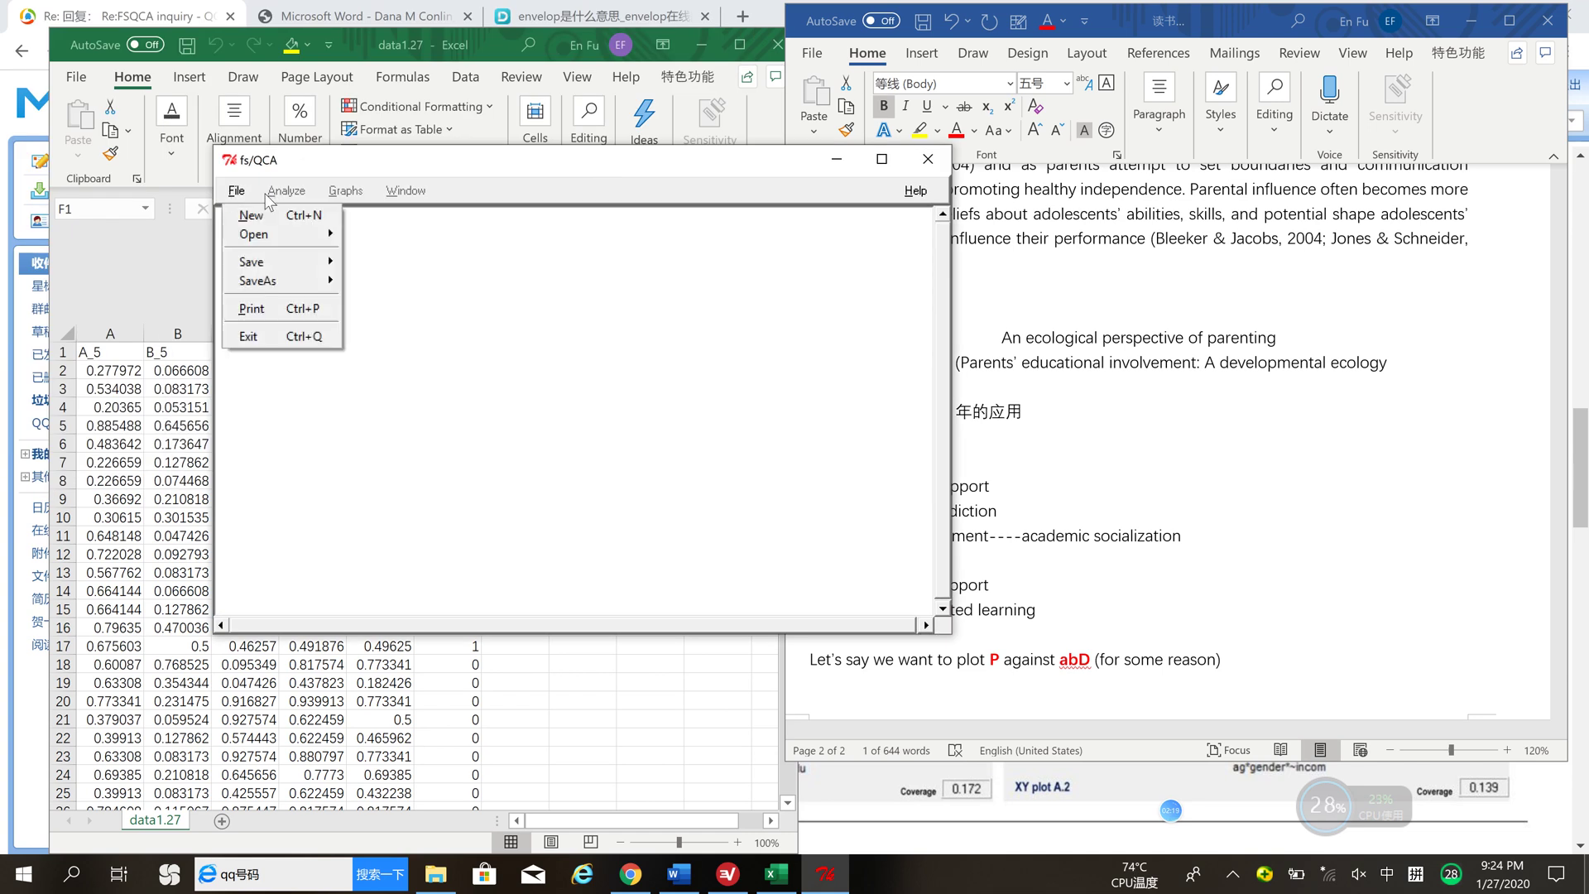
mouse_move(281, 234)
click(358, 236)
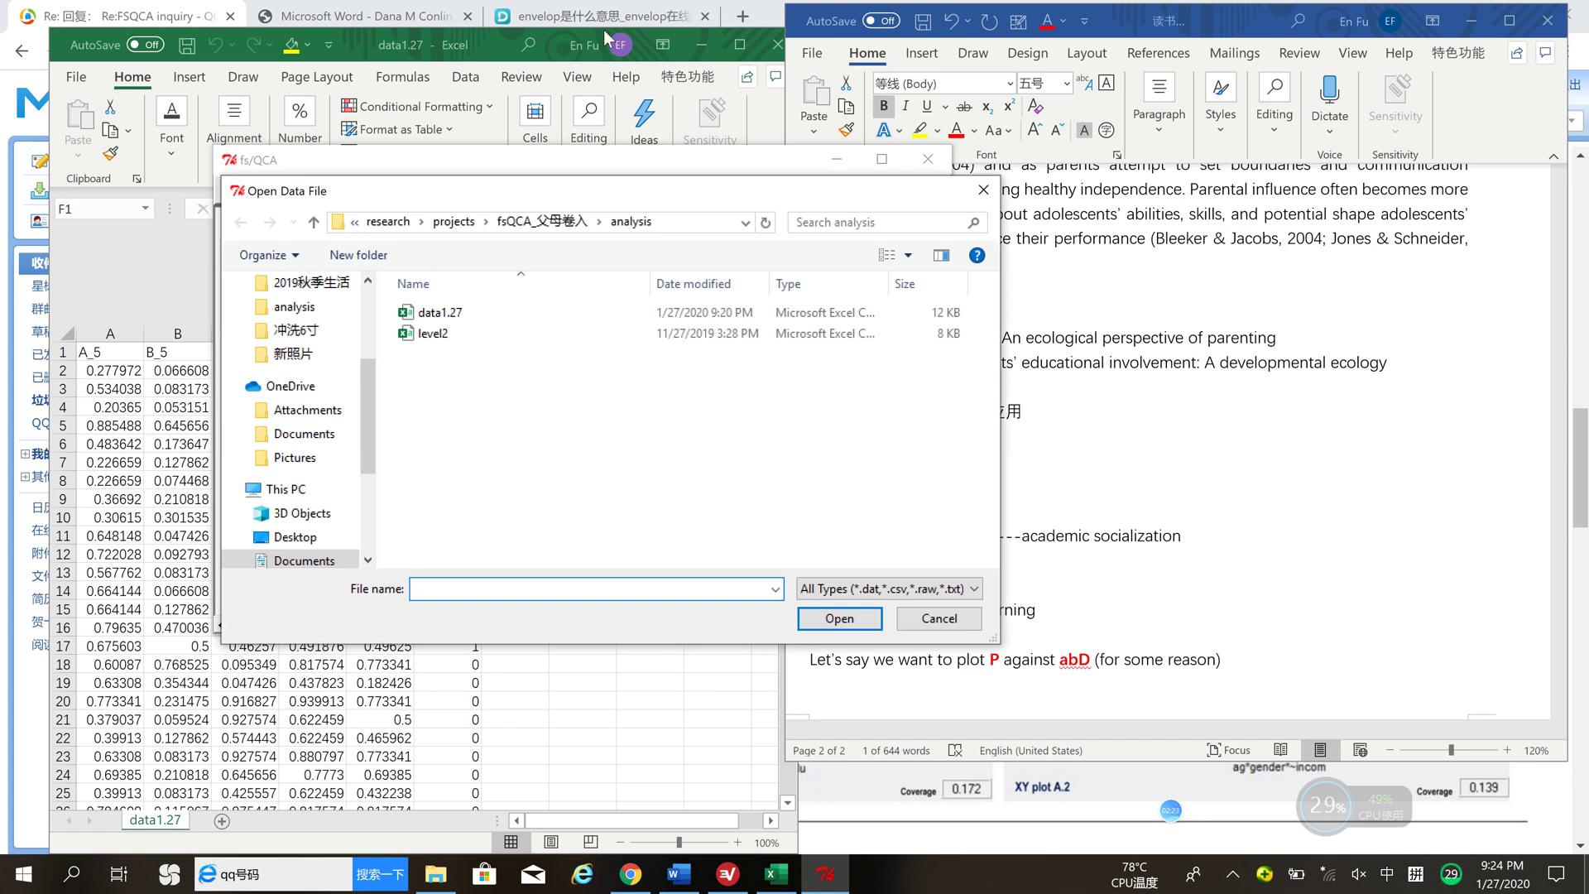
- Return to the Word notes and check the letters of the abD condition in the plotting sentence
click(509, 54)
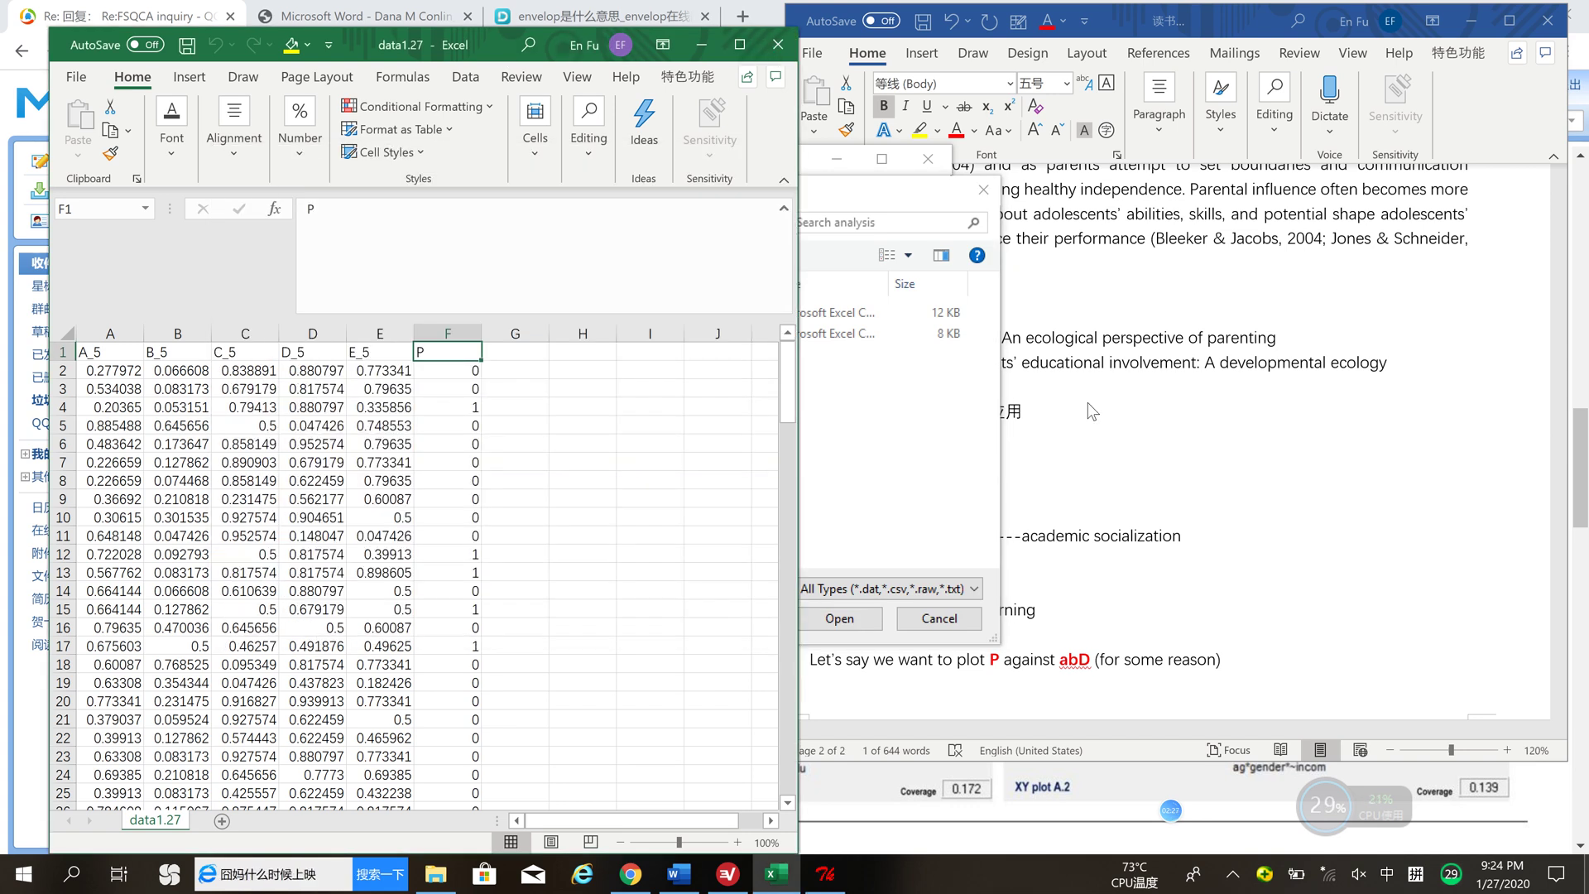
click(1084, 619)
double_click(1074, 658)
click(1060, 660)
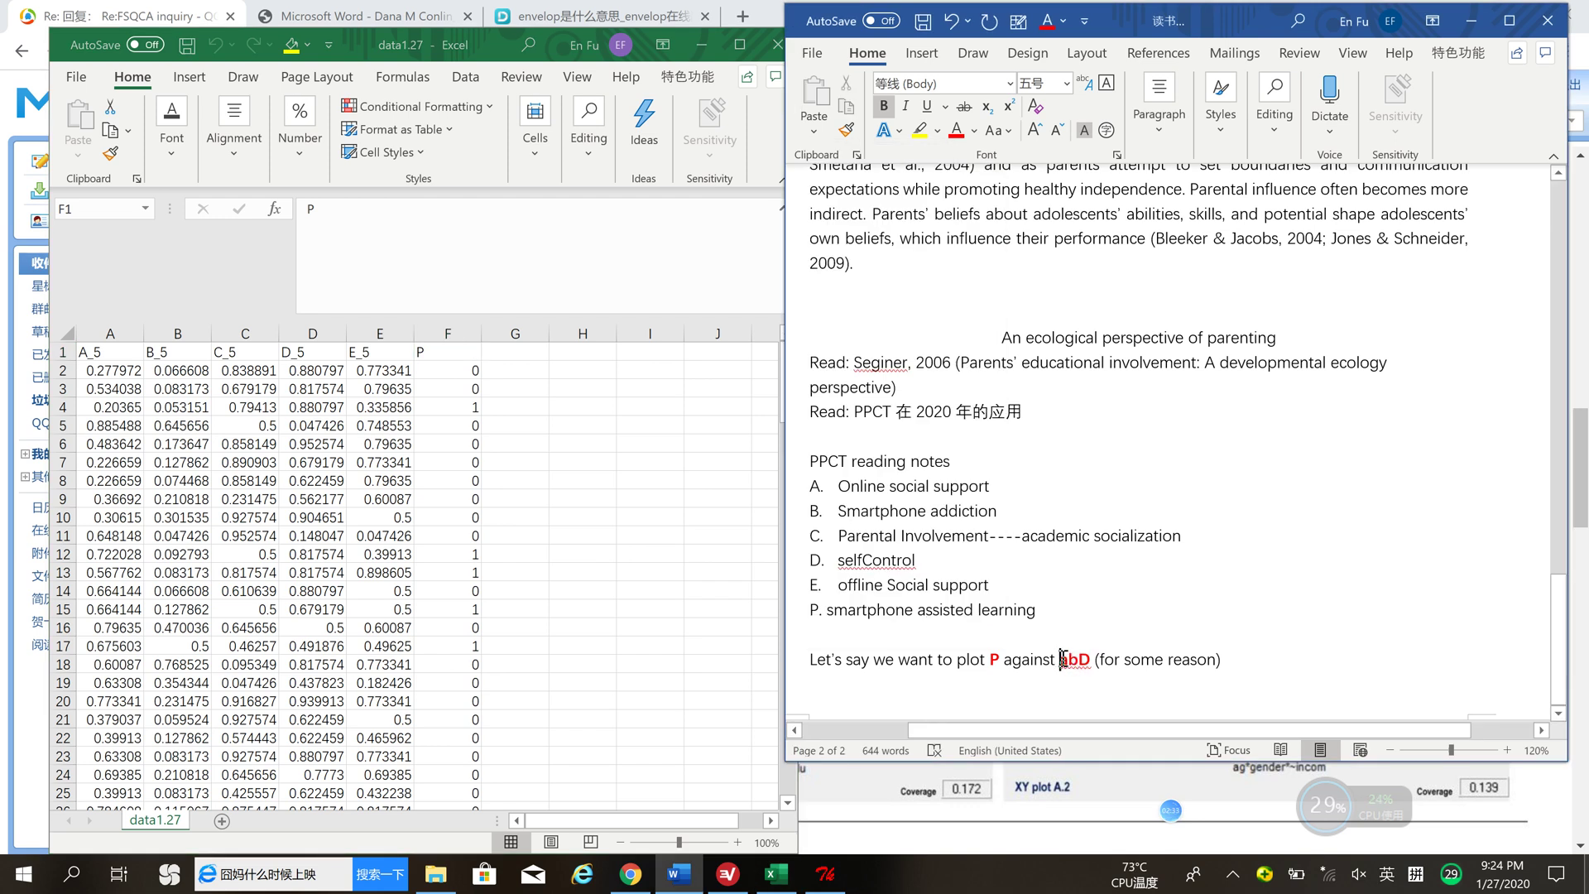
drag(1061, 659, 1084, 659)
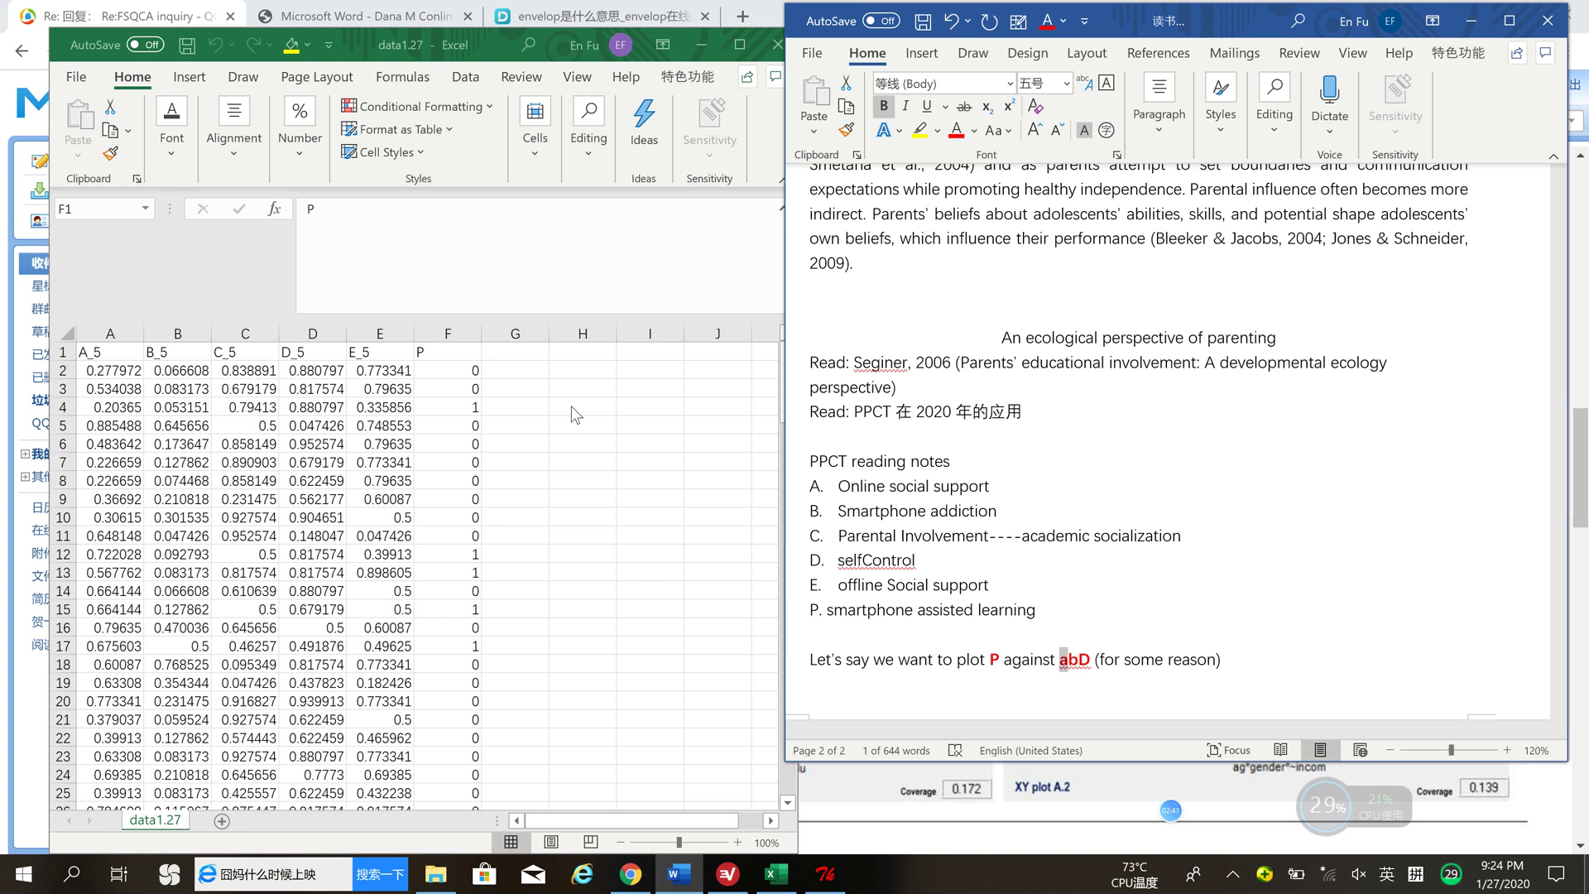
- Switch to the data1.27 workbook in Excel and enter the formula =1-A2 in cell G2
key(alt+Tab)
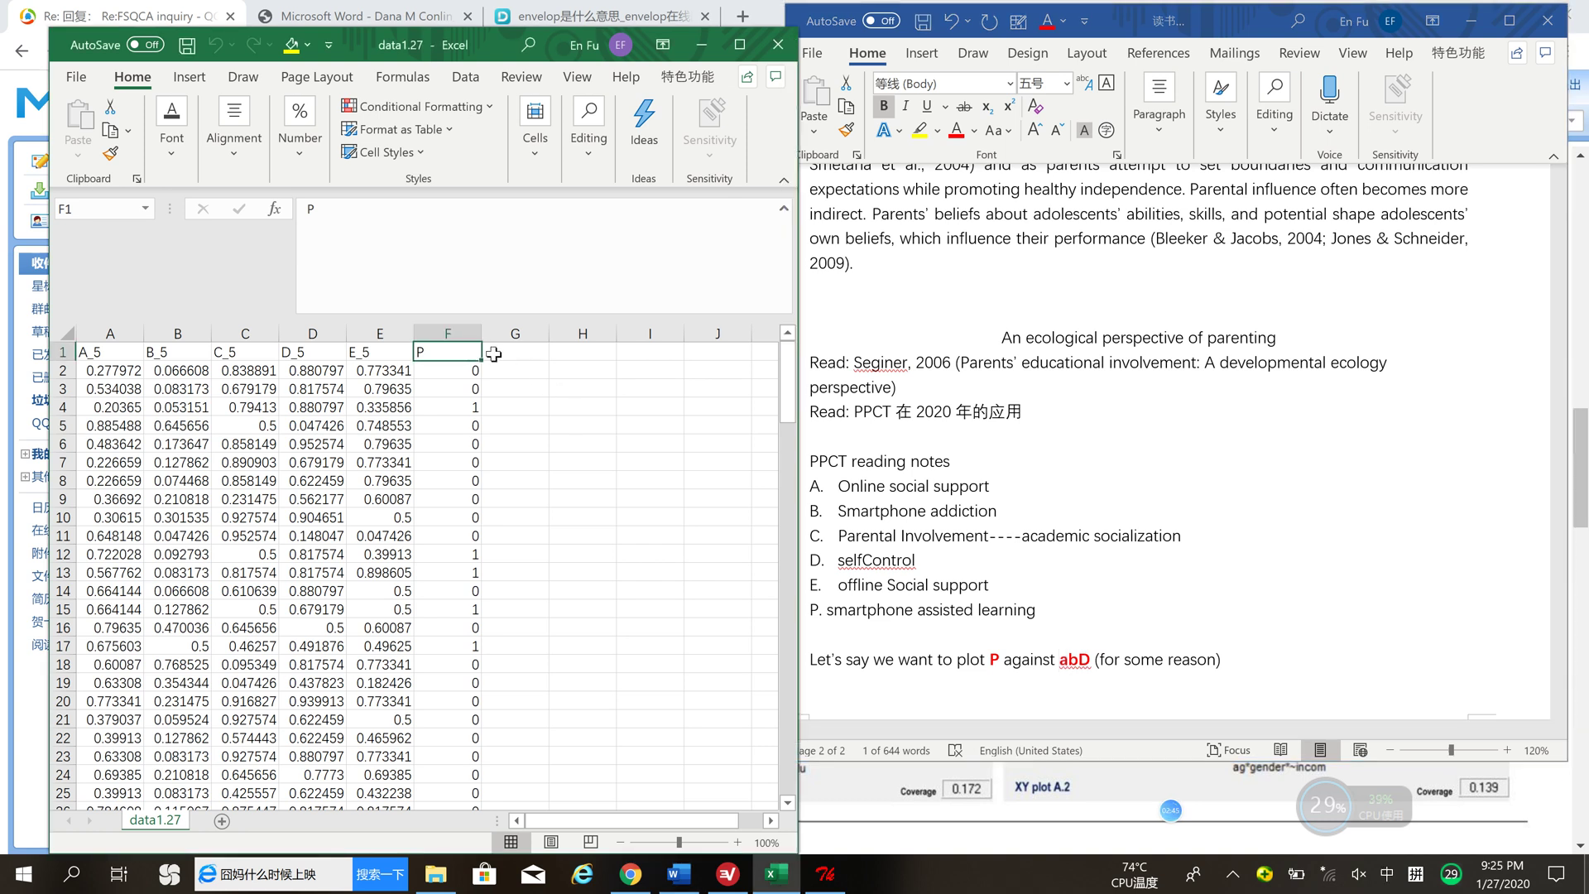
click(322, 332)
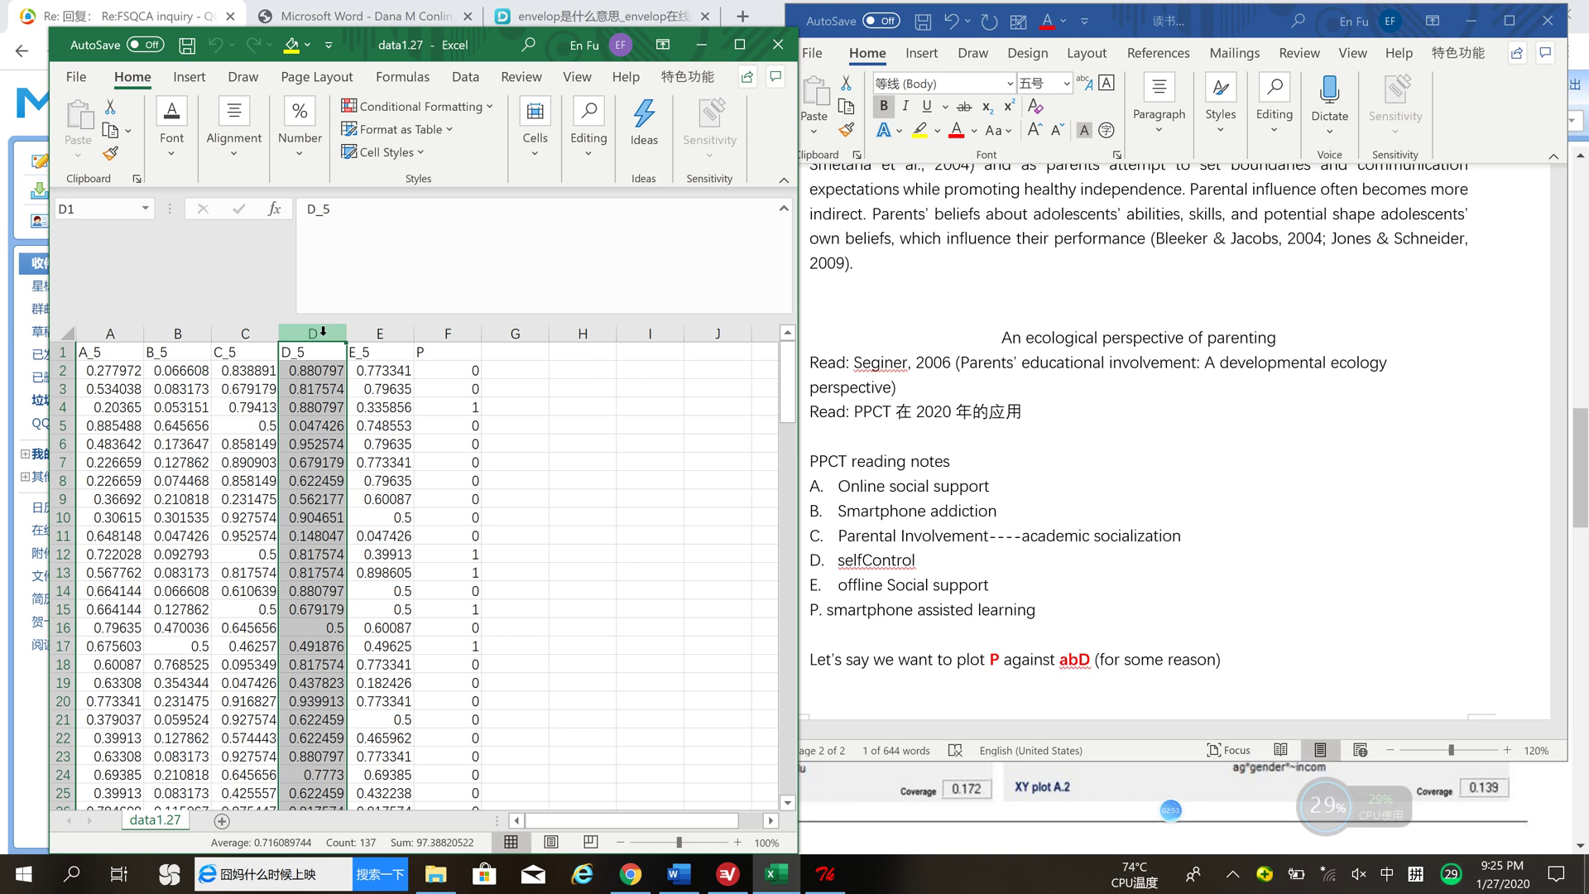
click(508, 369)
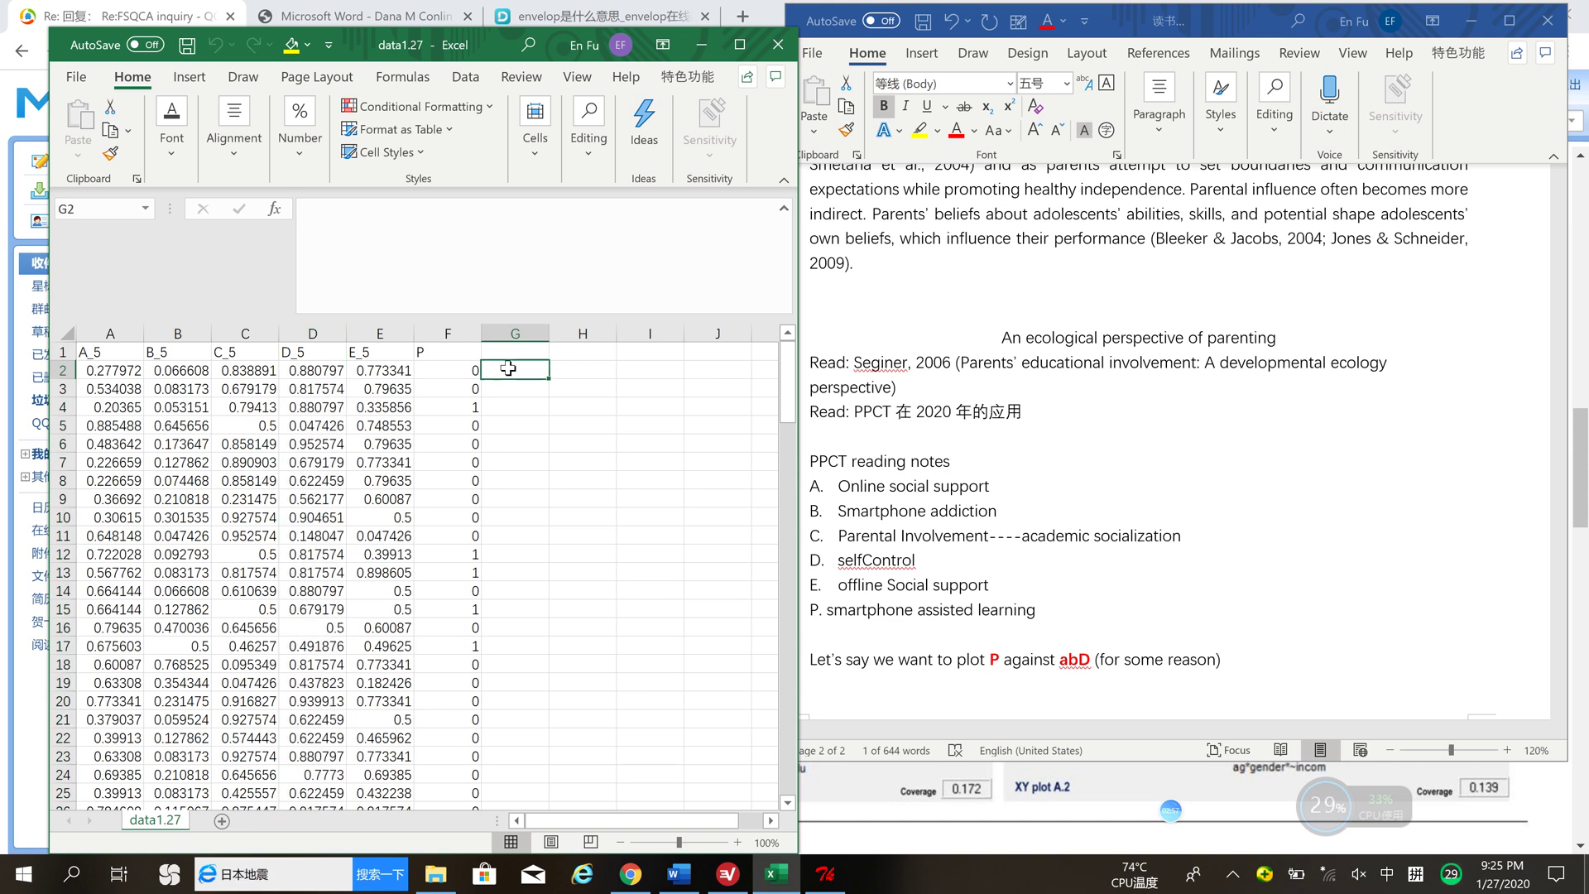
text(1-)
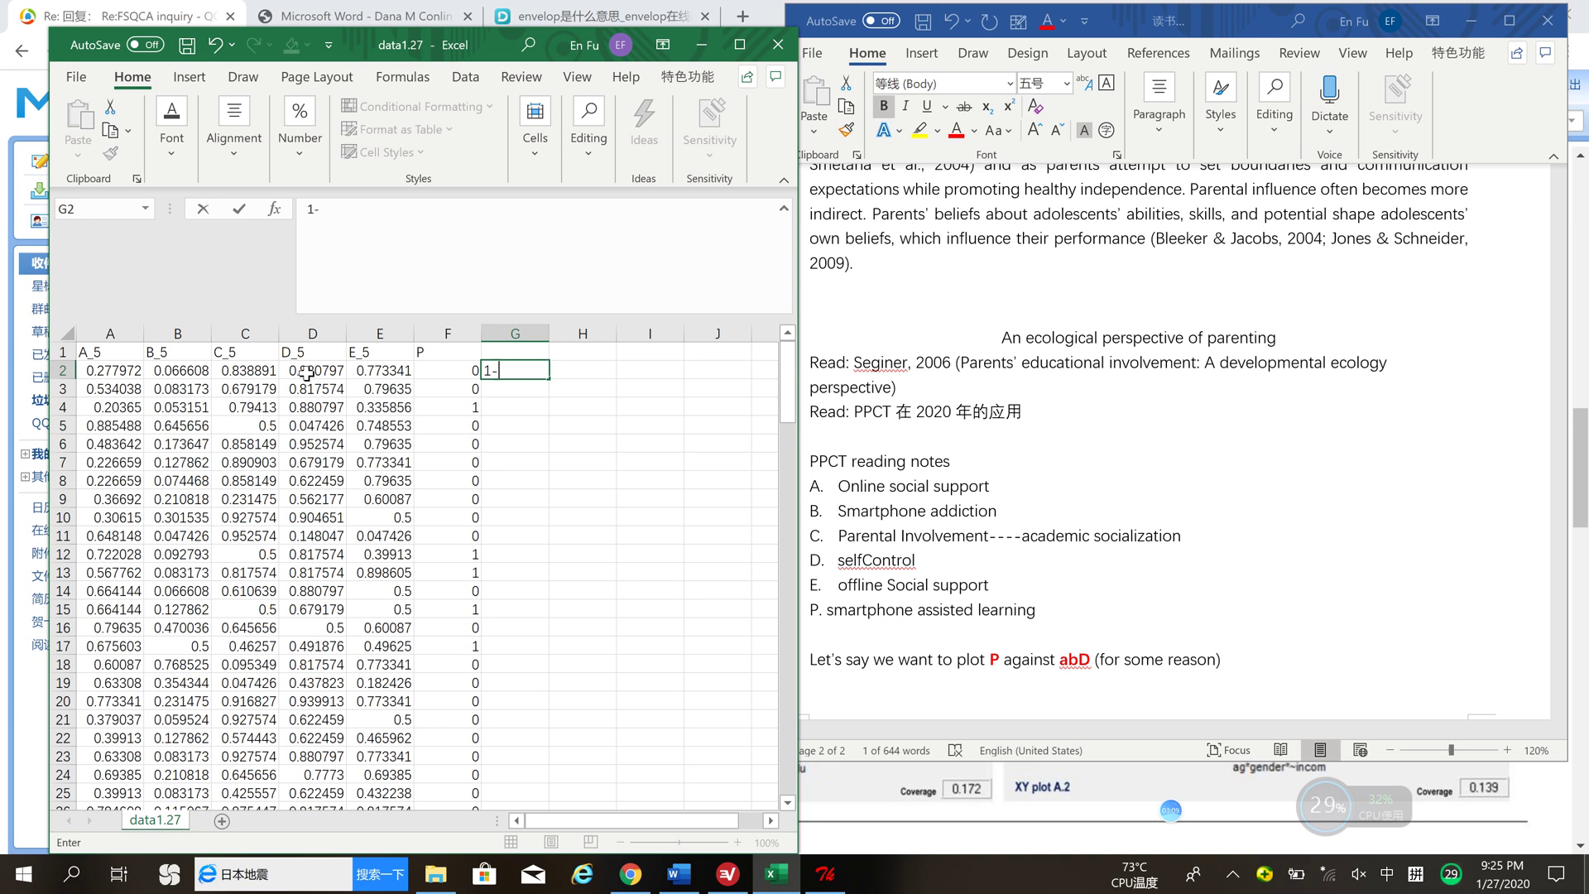
click(109, 370)
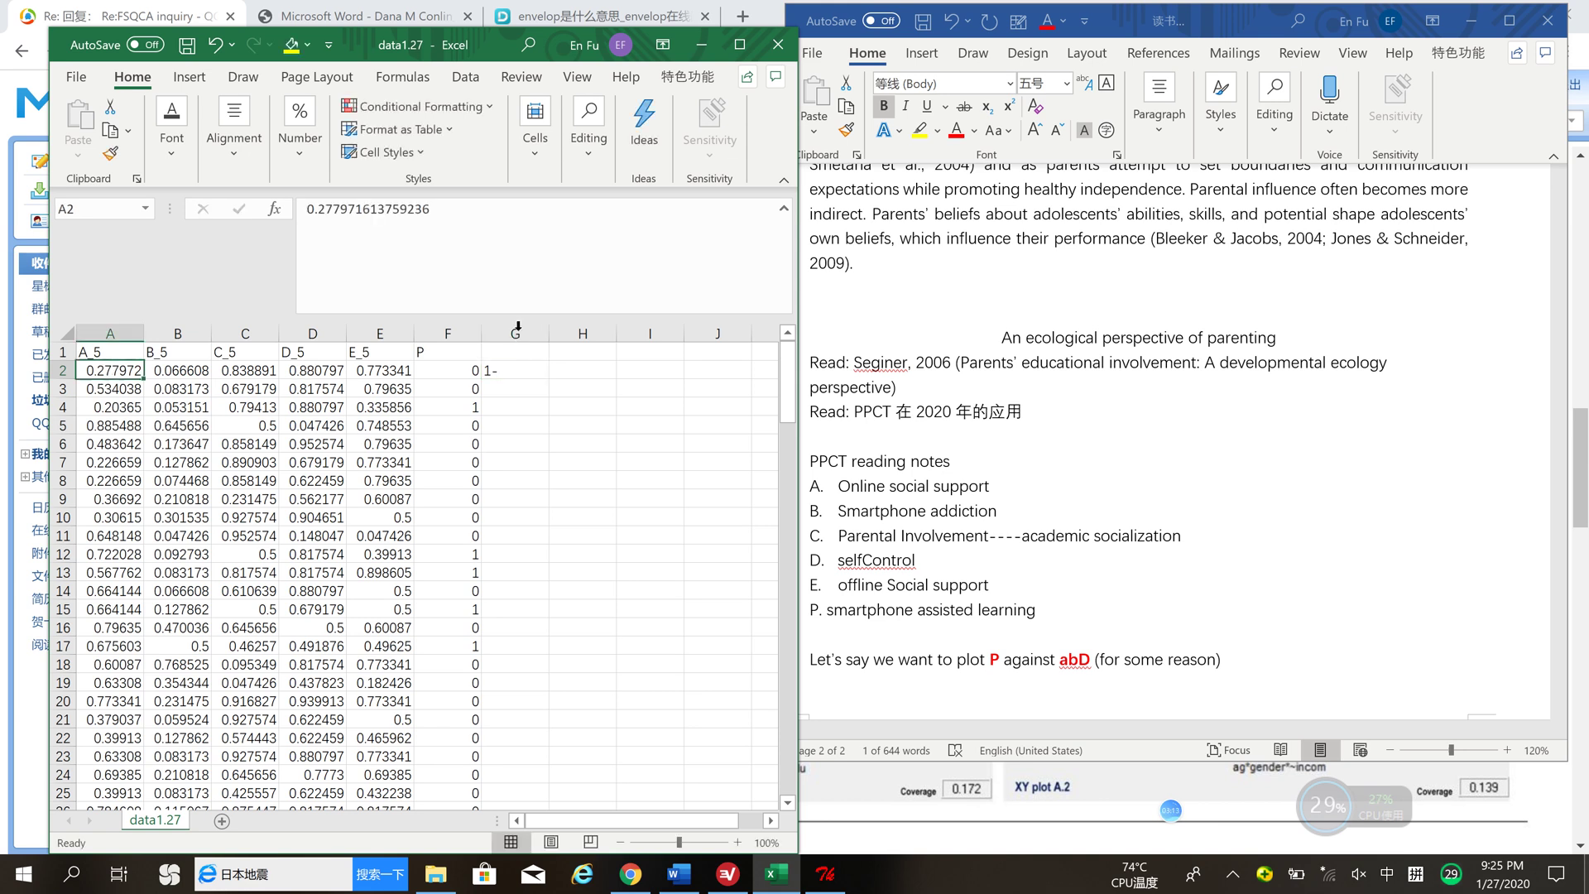
click(517, 367)
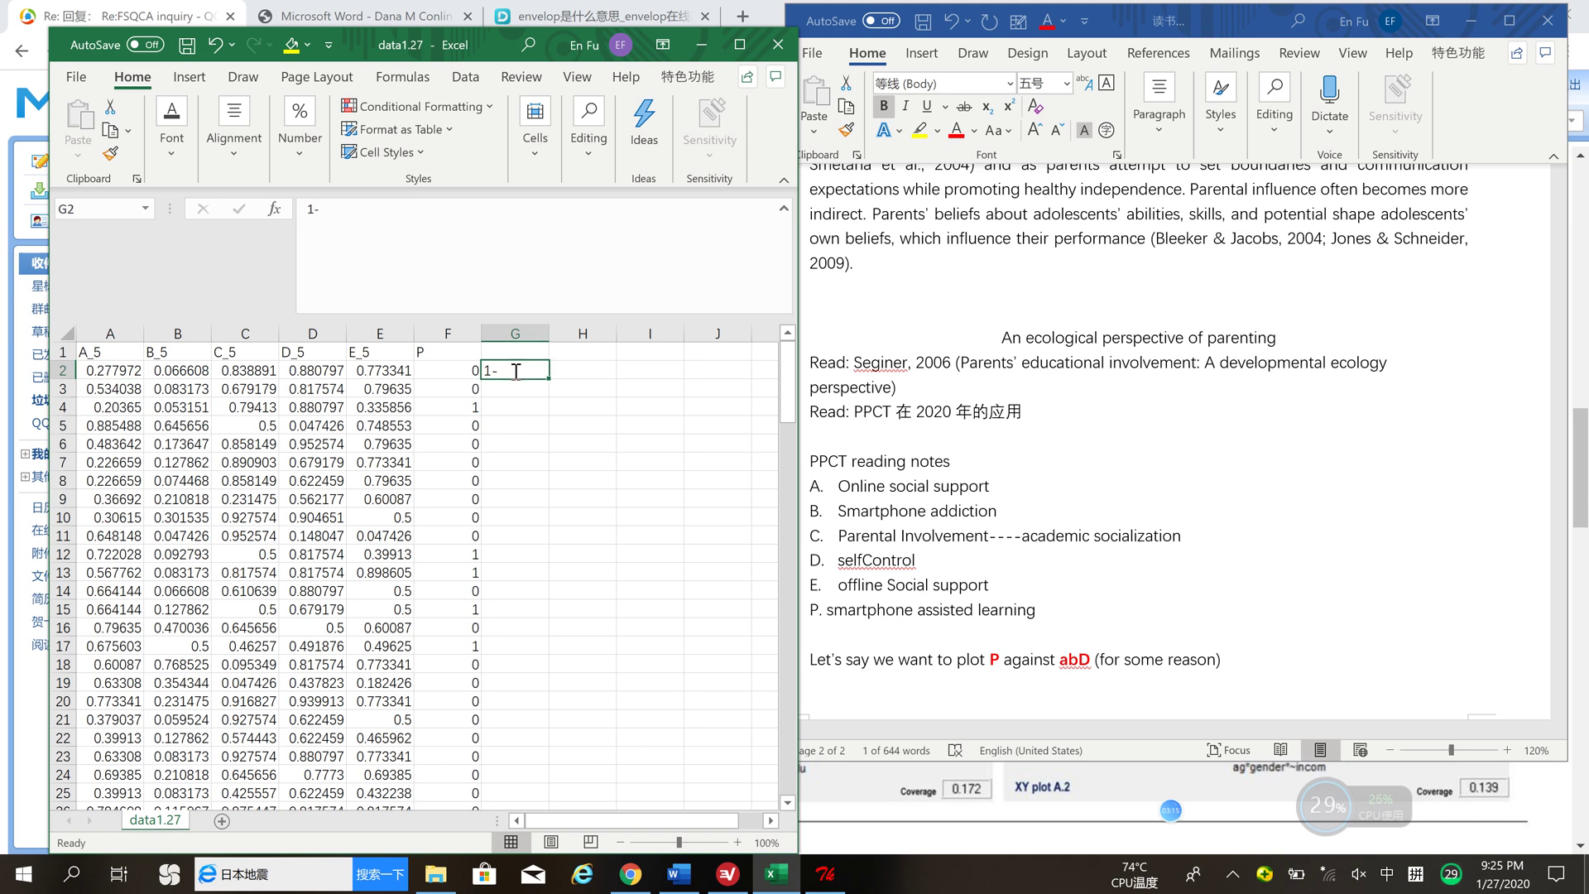
text(=)
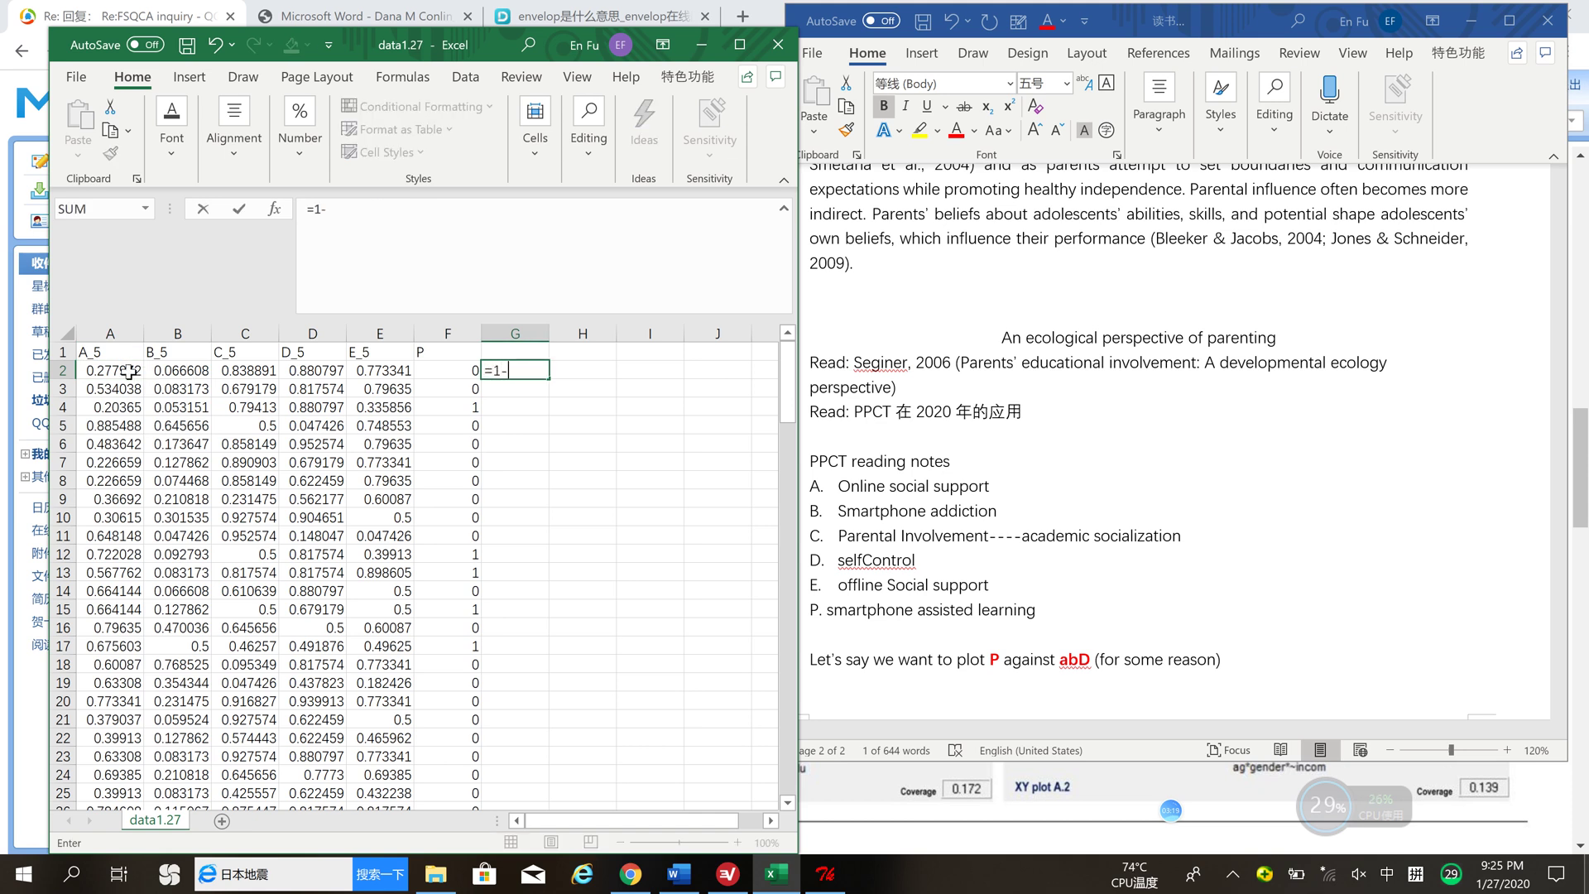
click(130, 371)
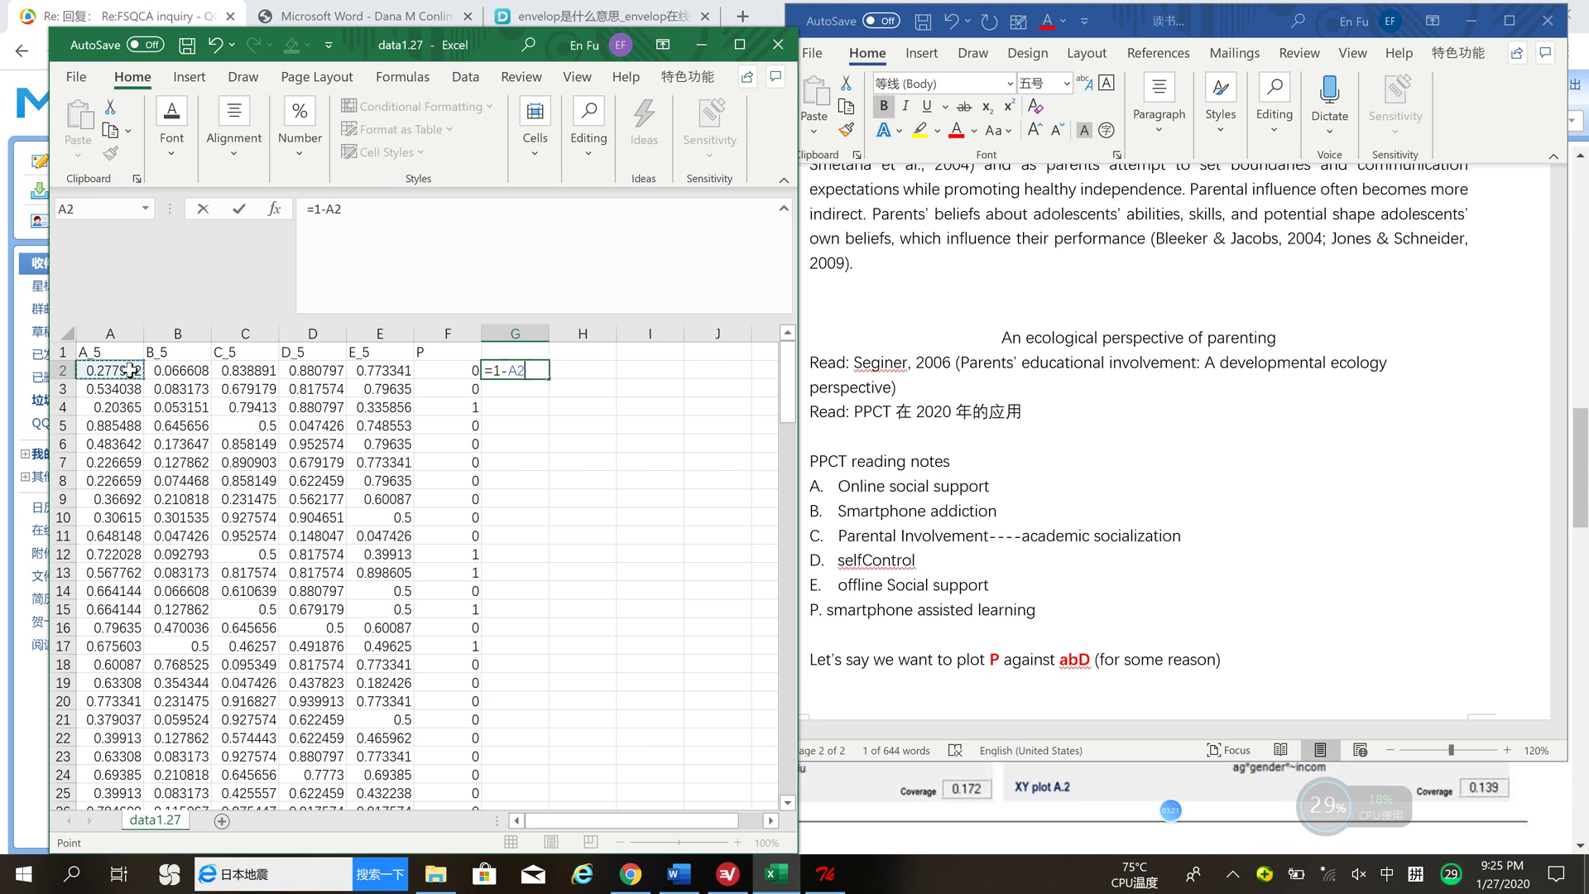
key(Return)
- Copy the G2 formula down to row 137 and enter a as the header of column G
click(530, 370)
drag(548, 379, 554, 769)
drag(784, 749, 792, 379)
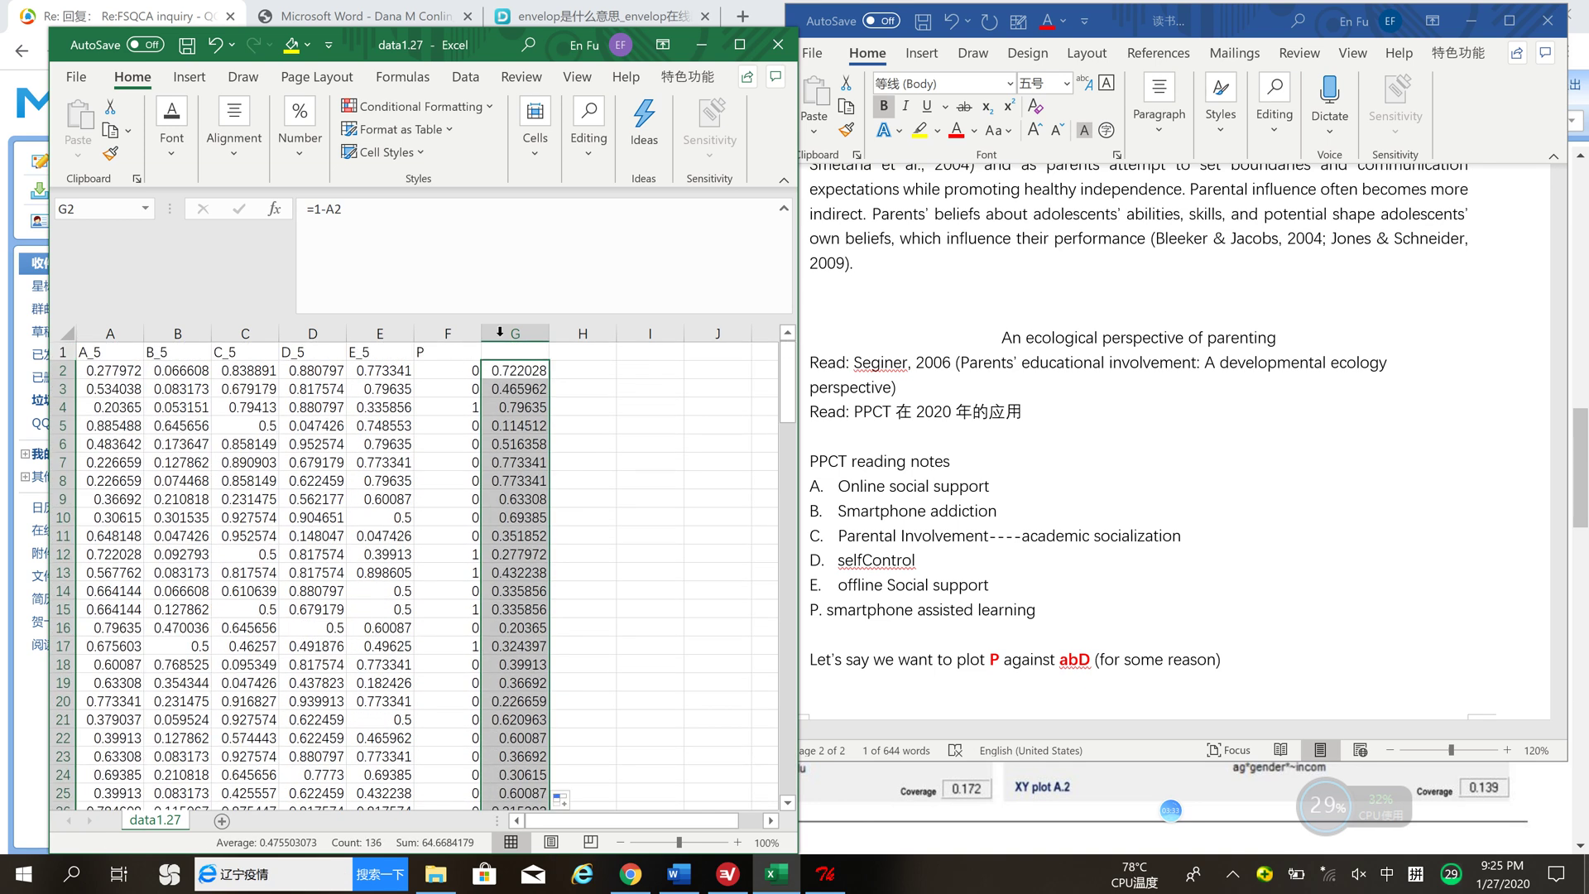
click(515, 352)
text(a)
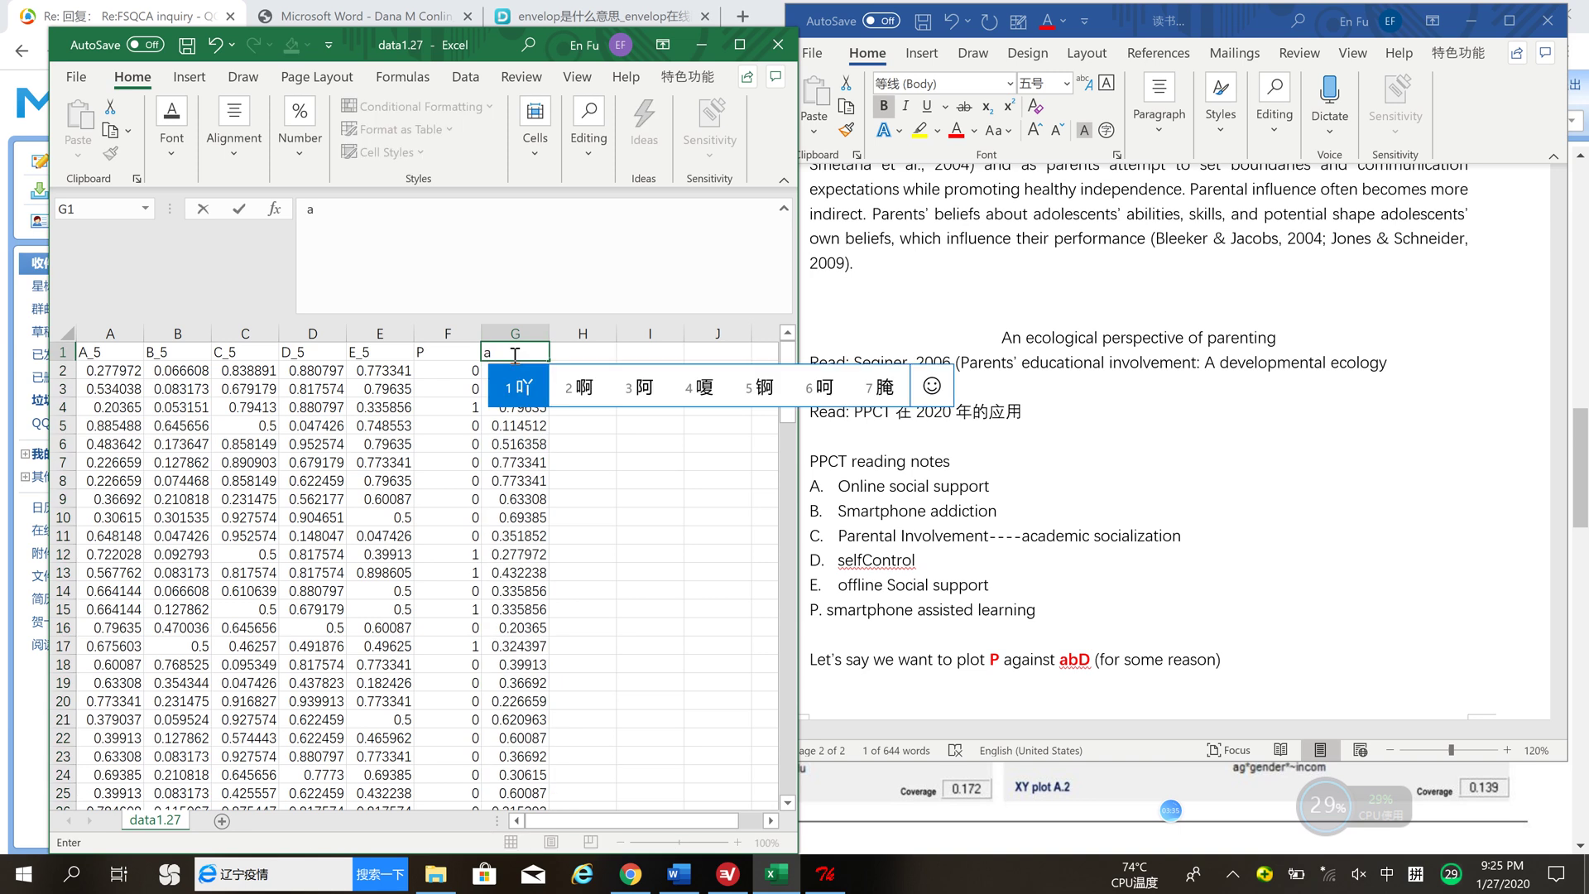
key(shift)
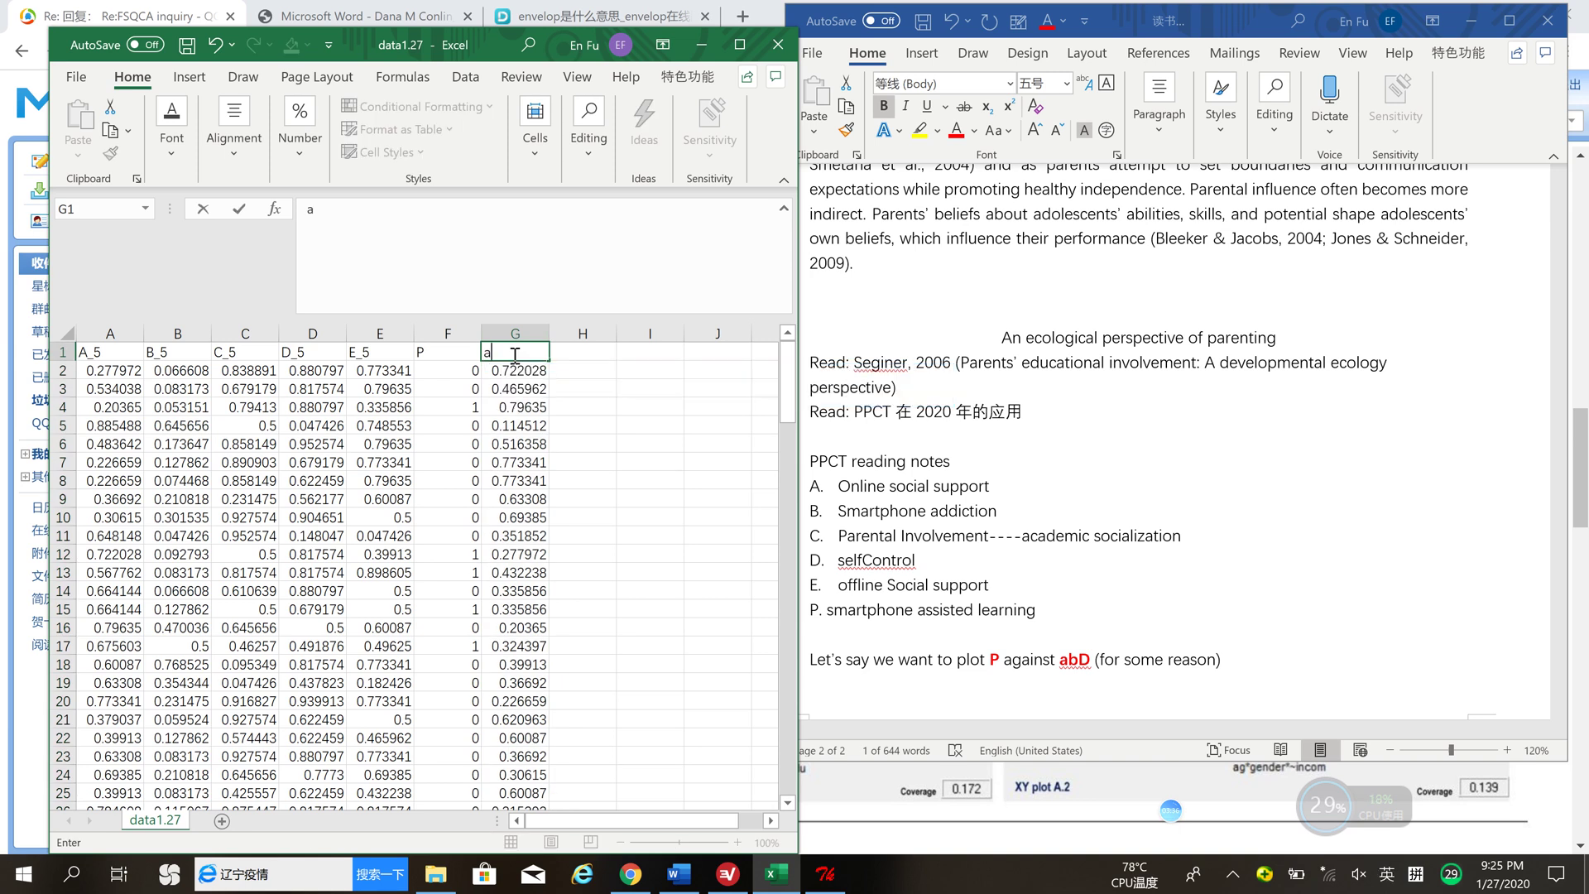
click(572, 356)
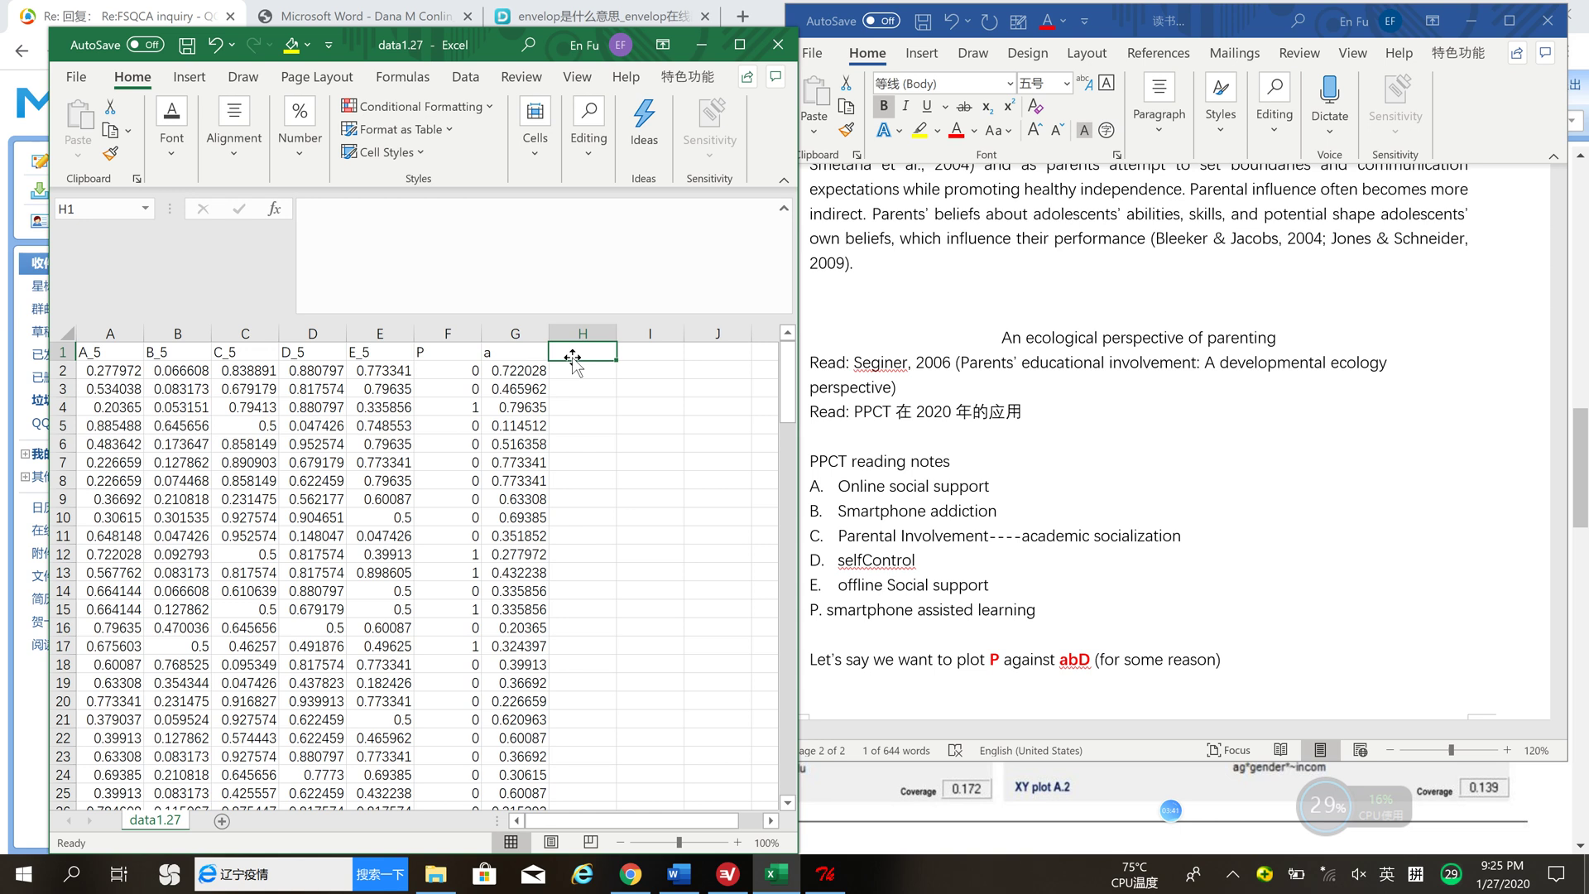
- Minimize Excel and the browser, and open "Redesigning social inquiry: Fuzzy sets and beyond" from the books folder in Mendeley Desktop
click(702, 45)
click(770, 16)
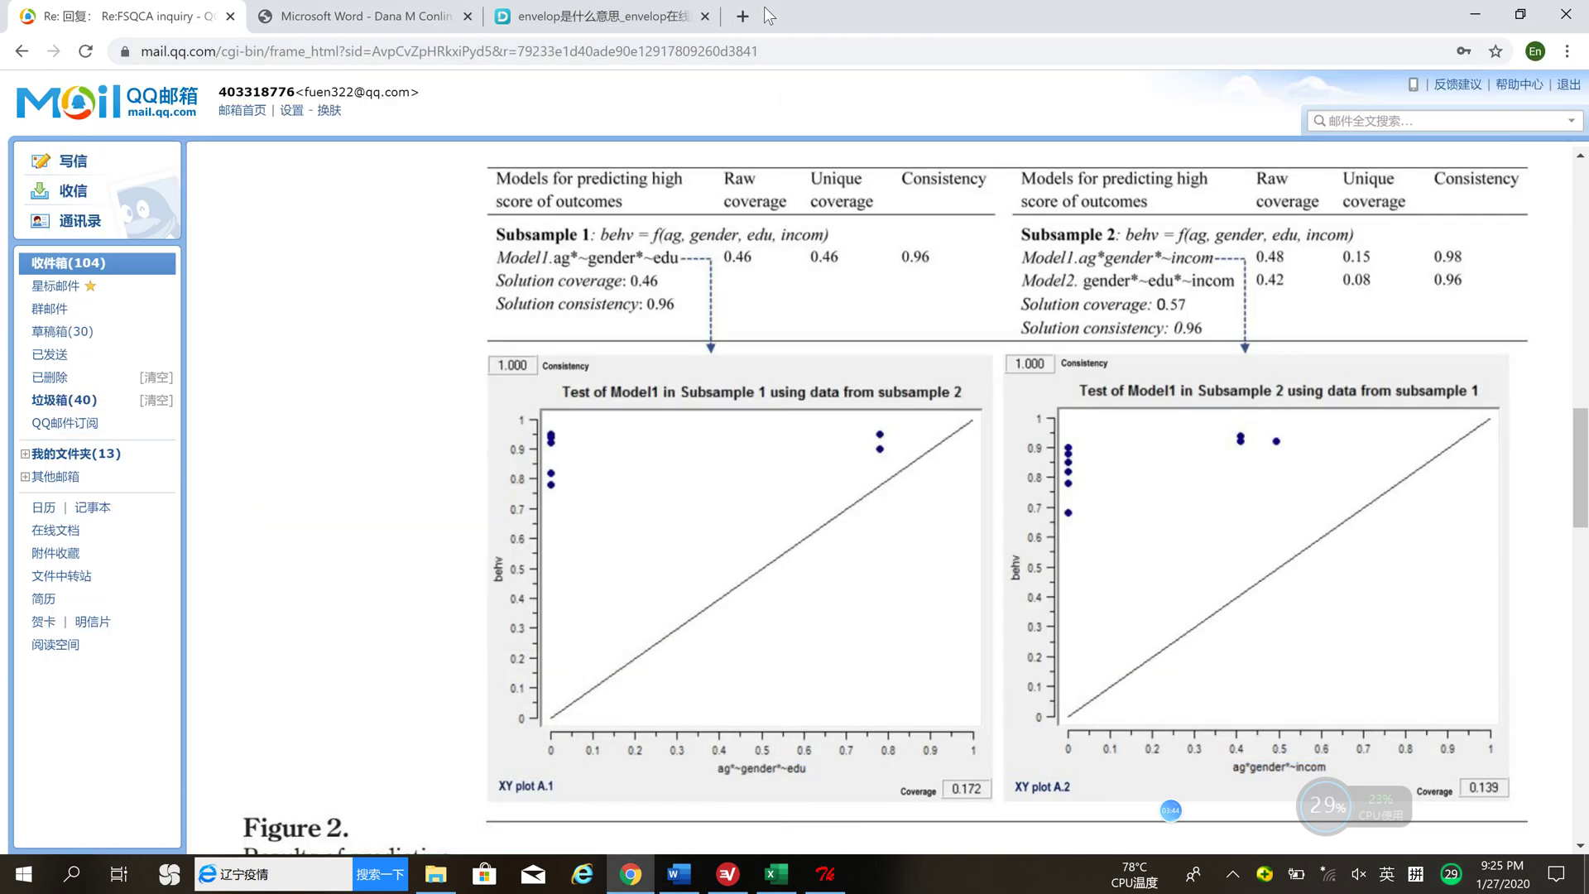
click(1475, 14)
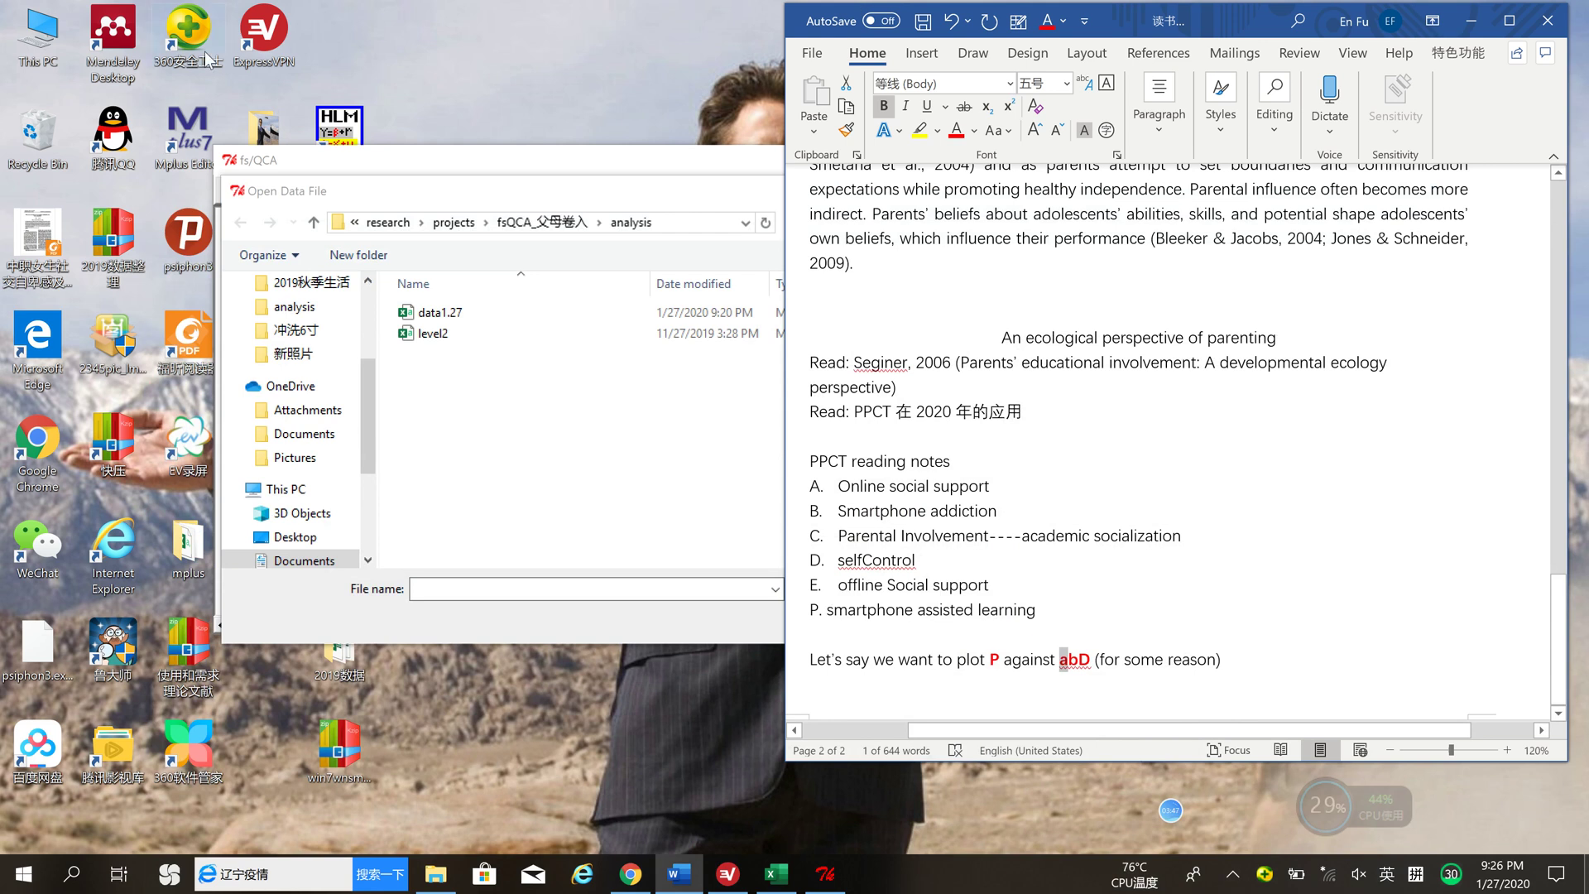
double_click(112, 30)
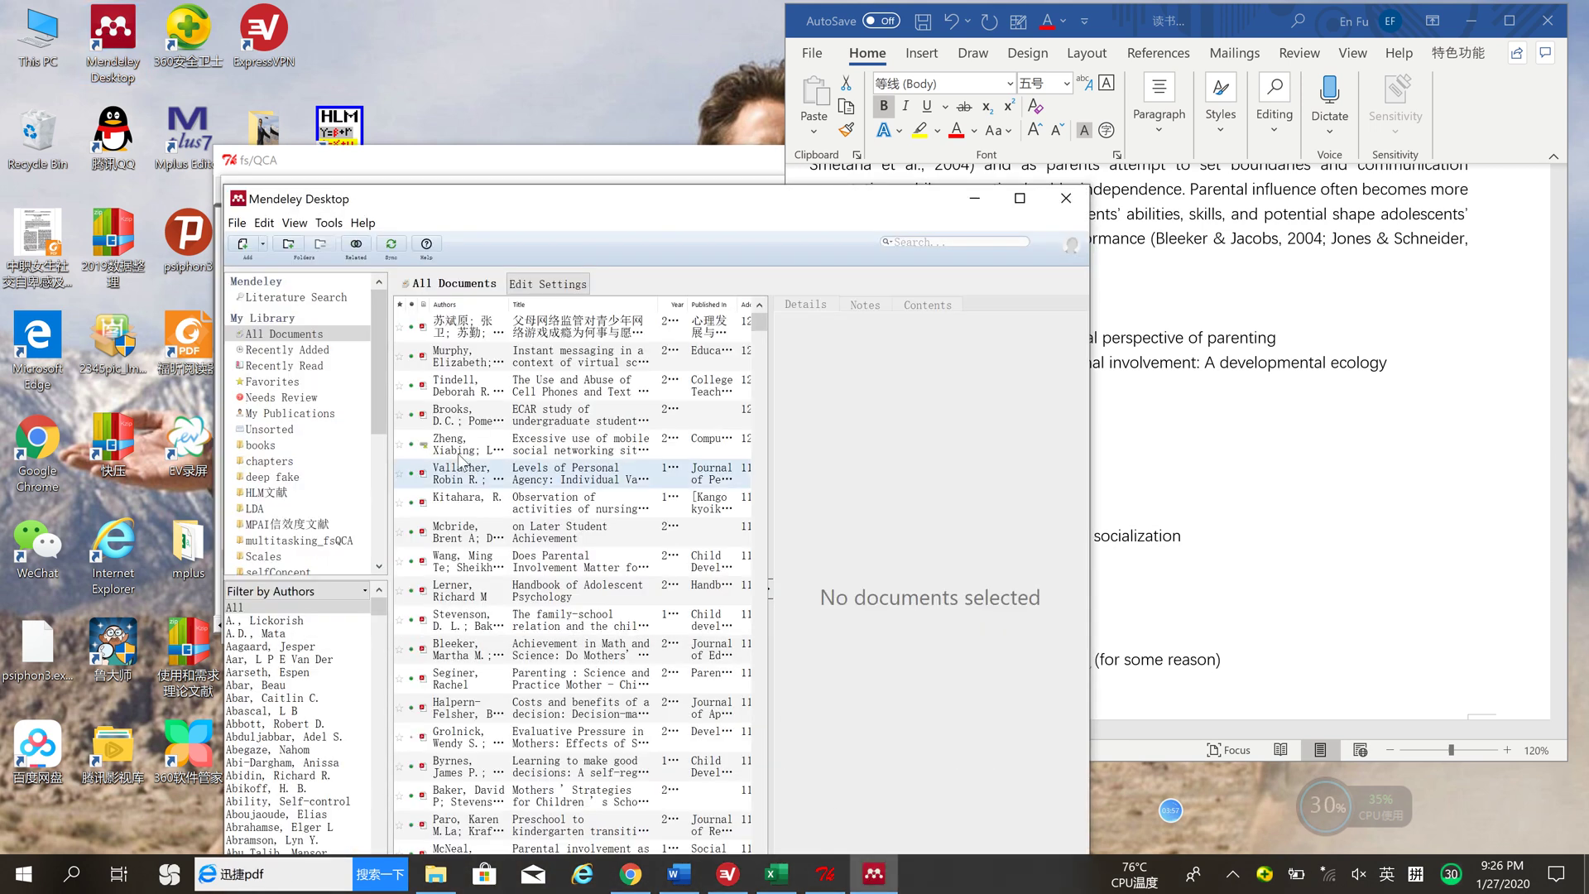
click(260, 470)
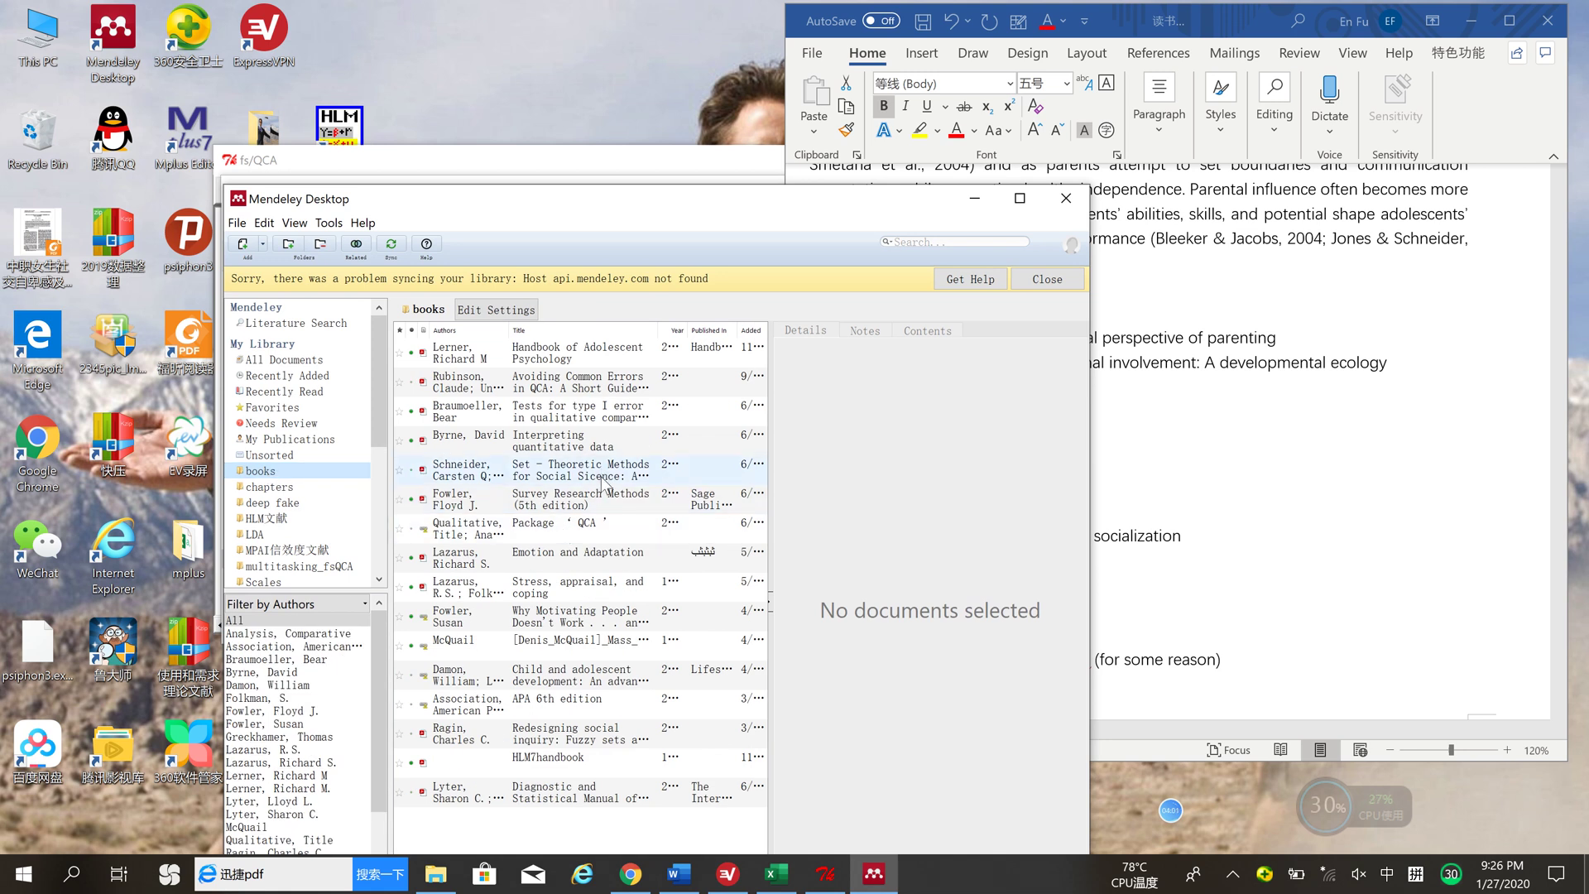
double_click(546, 741)
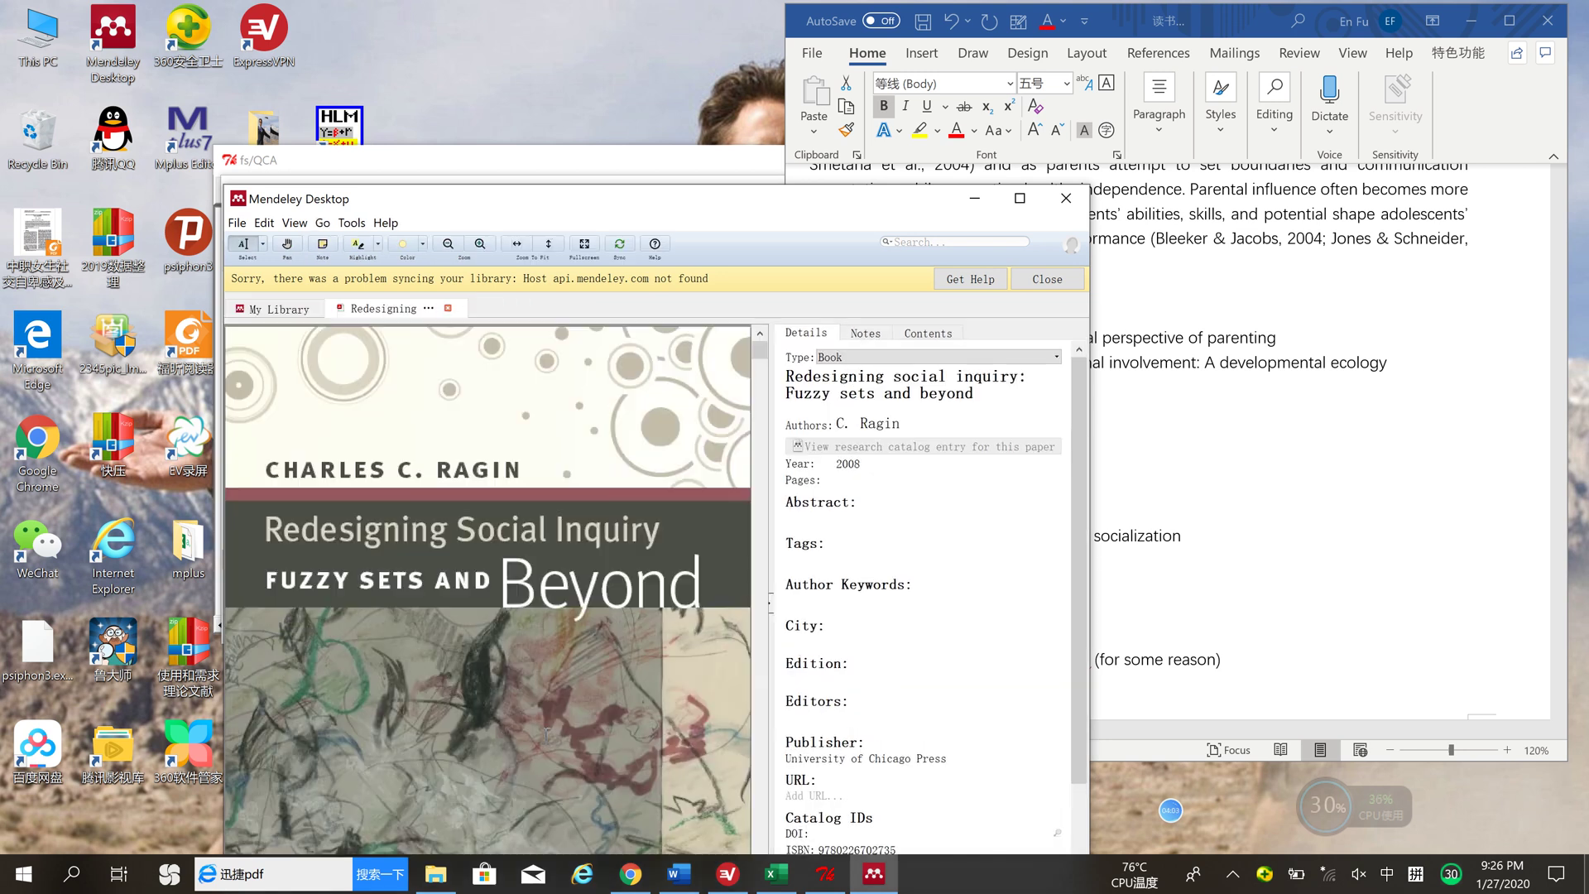
- Hide the book's details pane and look up Table 5.5 on calibrating degree of membership on page 109
click(772, 611)
drag(960, 198, 861, 26)
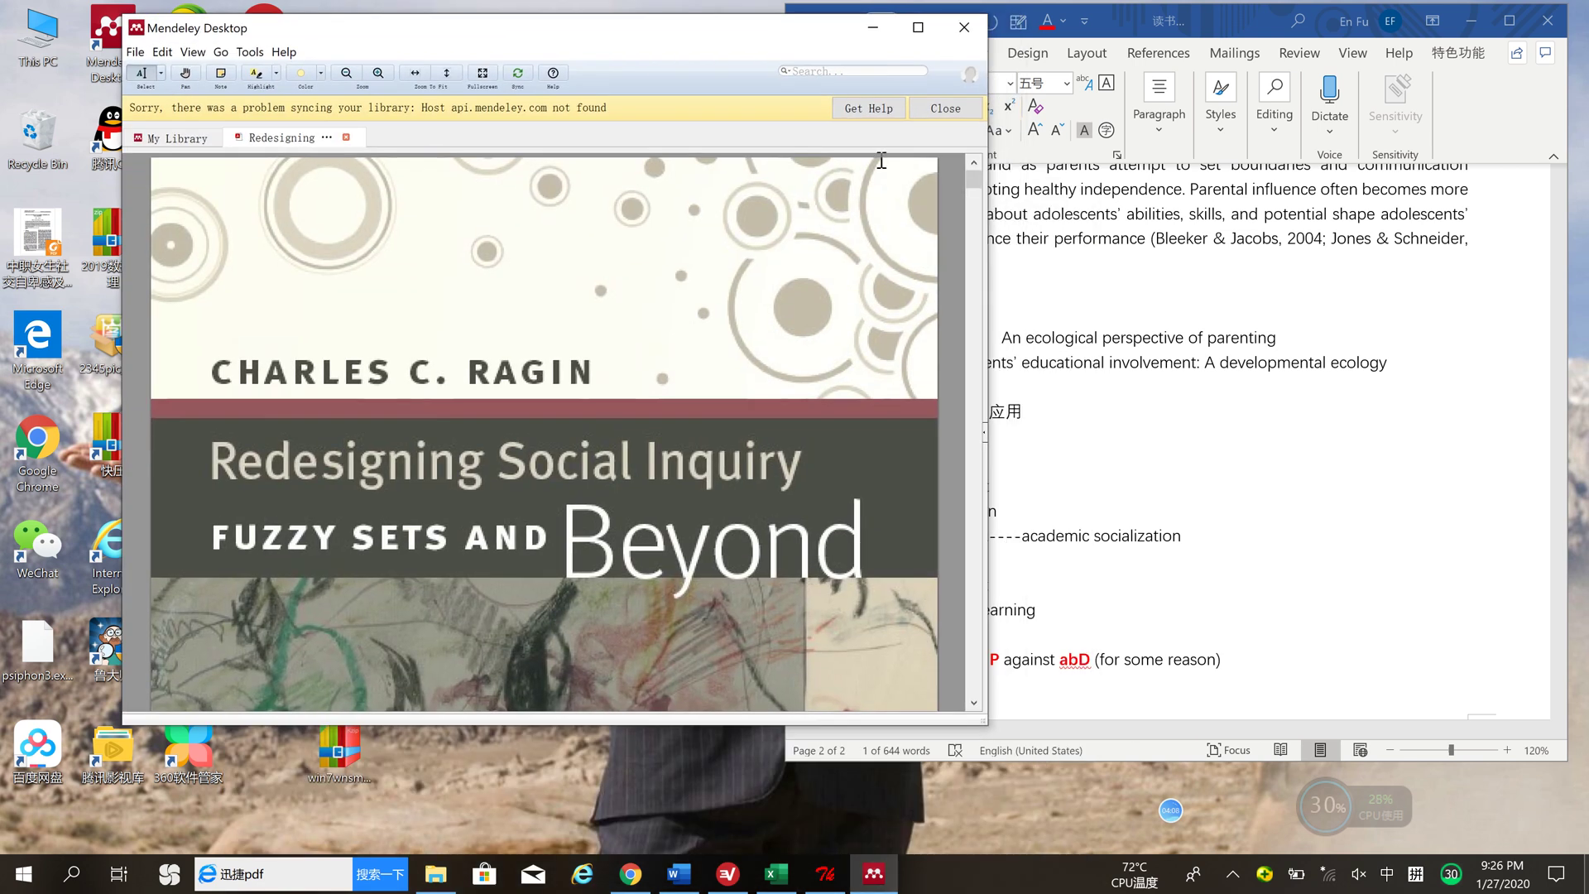
click(840, 73)
drag(974, 178, 977, 418)
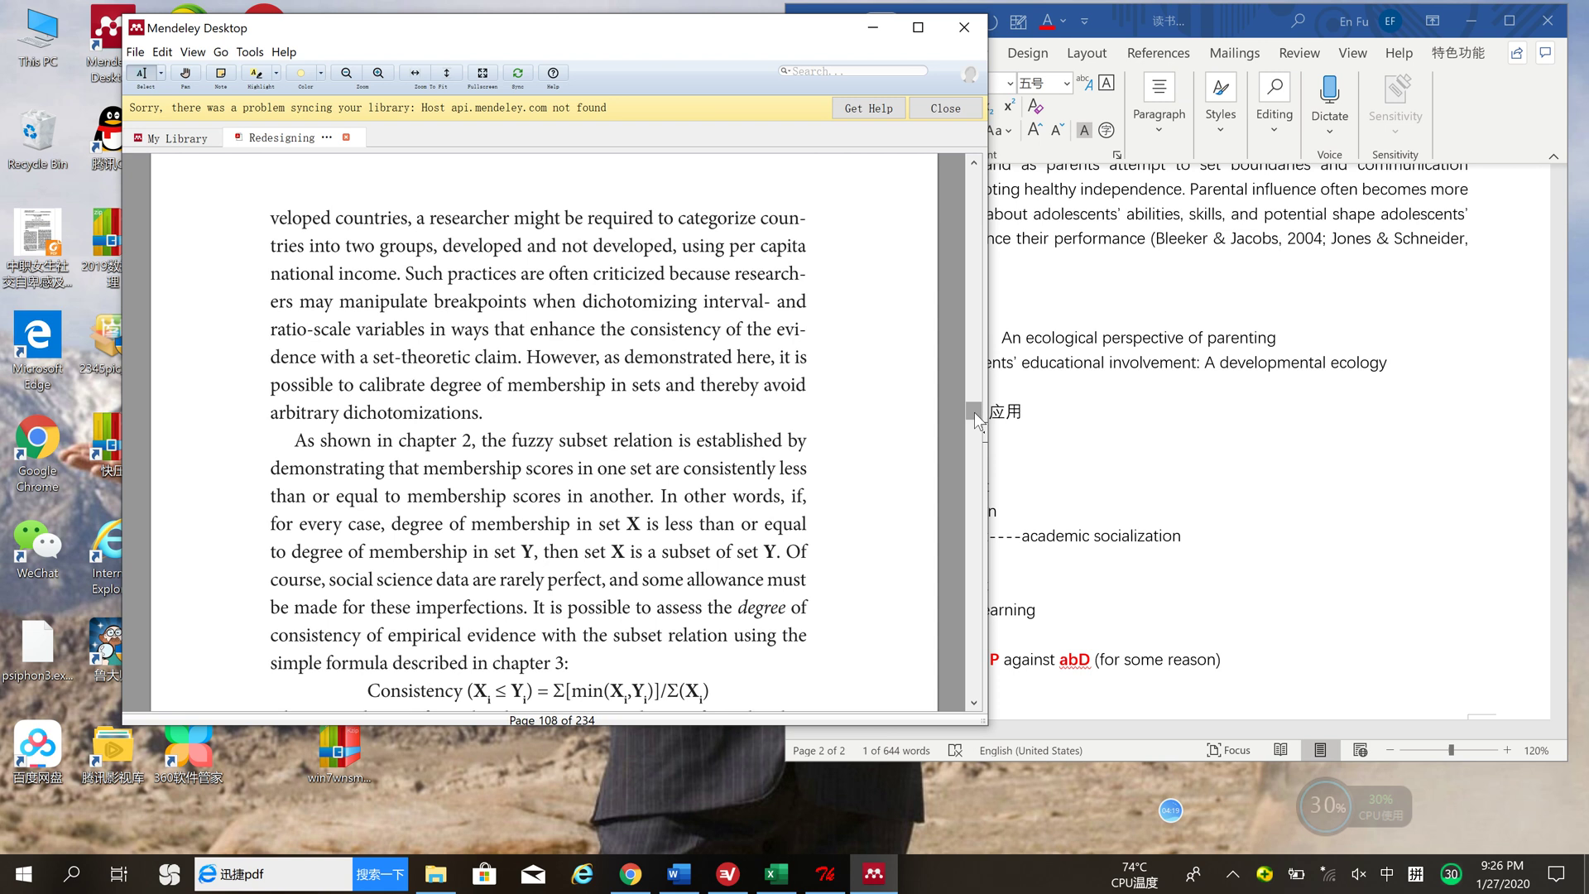
drag(975, 413, 975, 415)
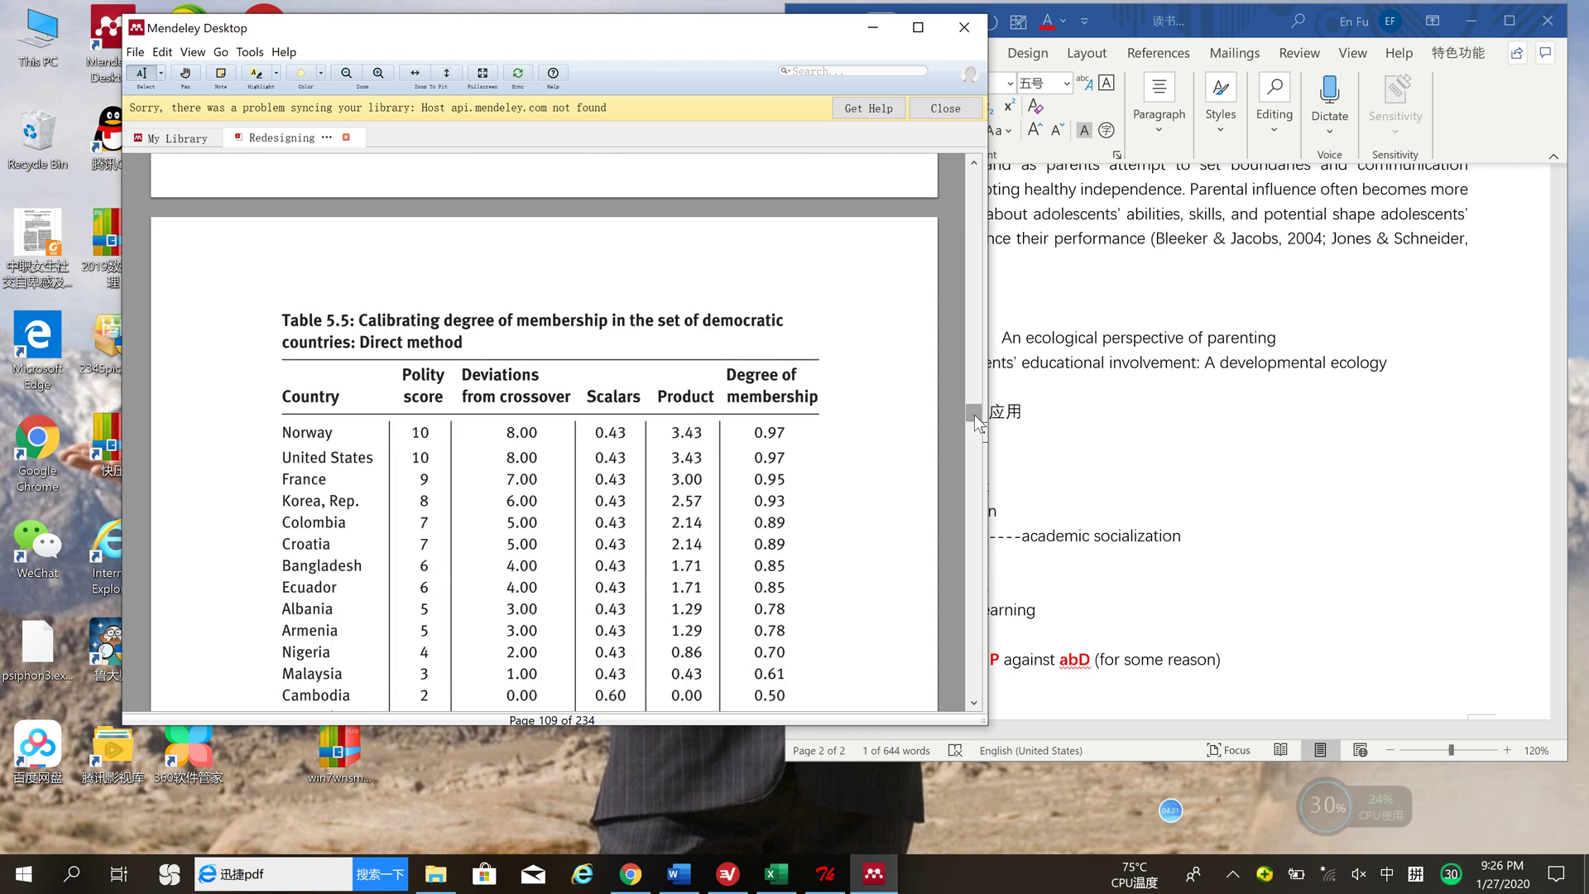
click(876, 28)
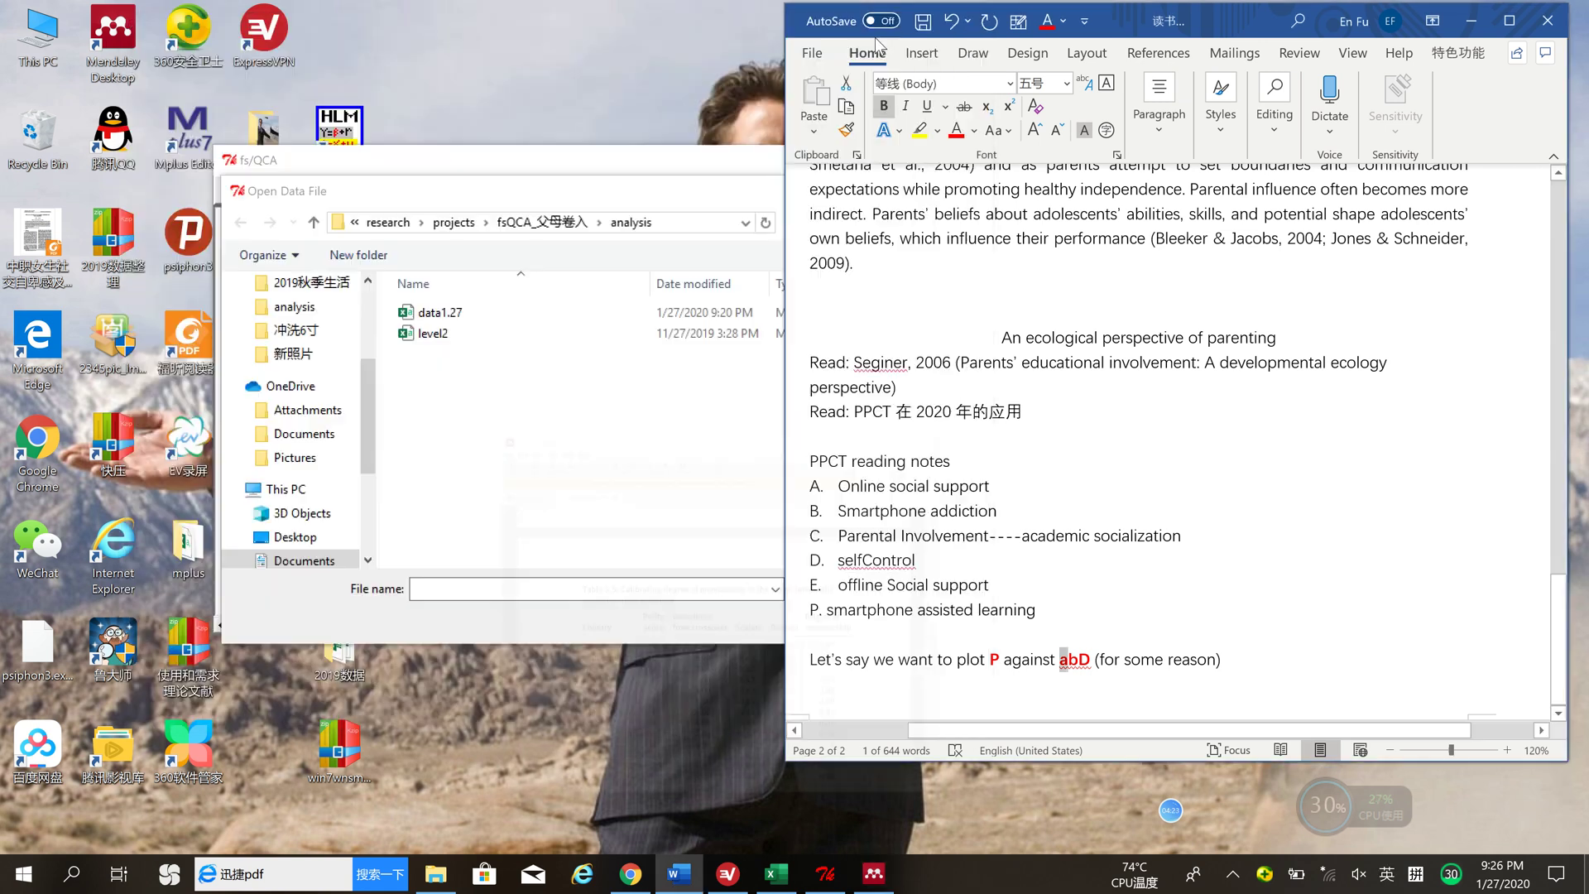
- Return to the data1.27 workbook in Excel and enter b as the header in cell H1
click(828, 874)
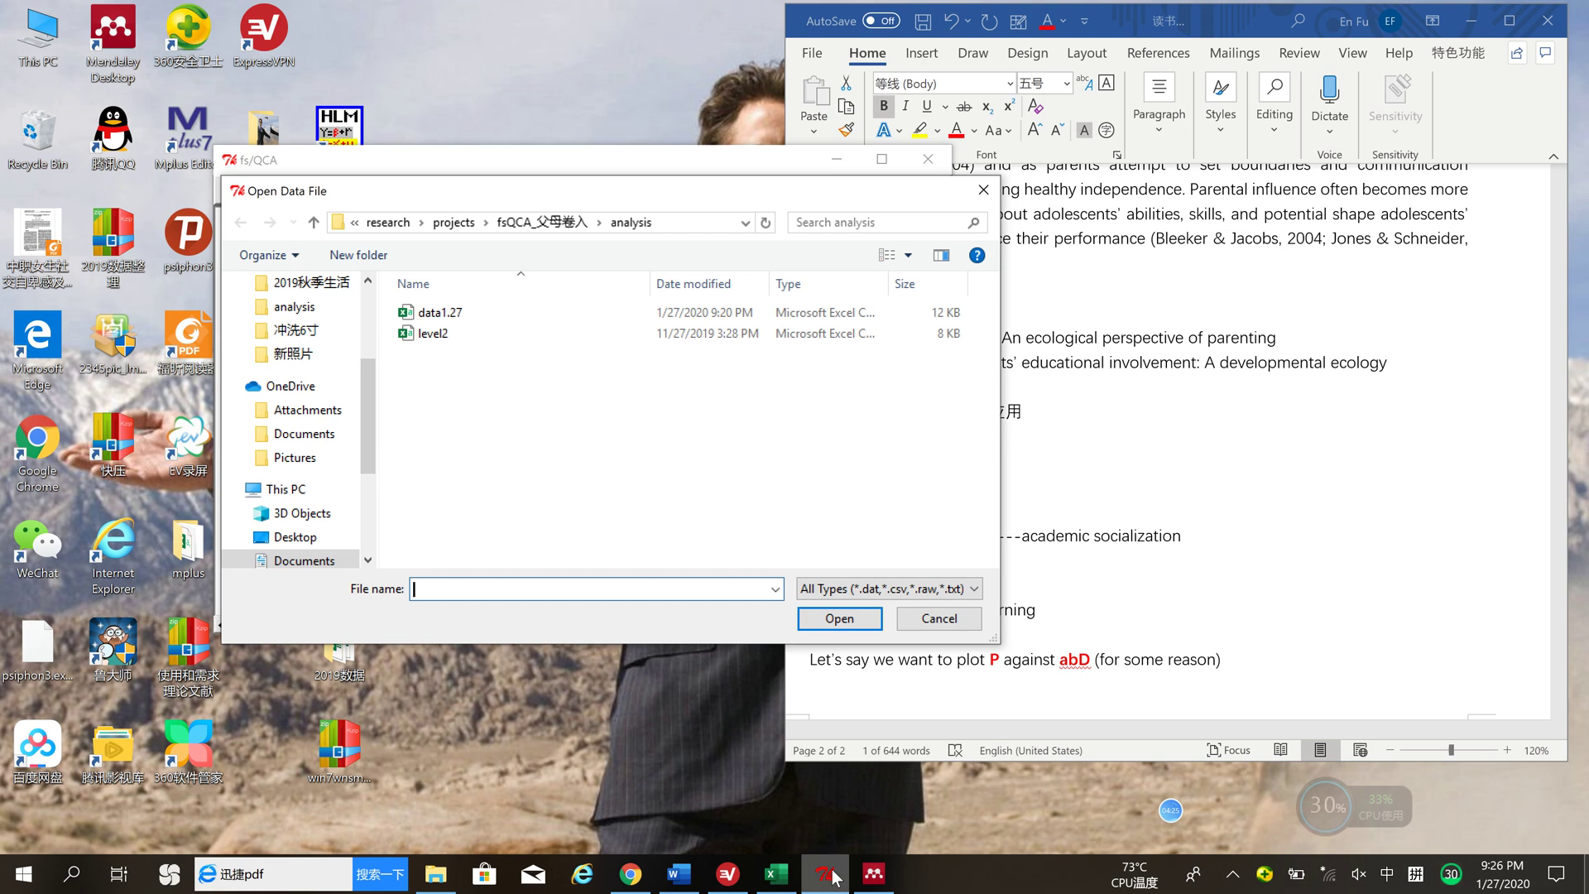
click(775, 874)
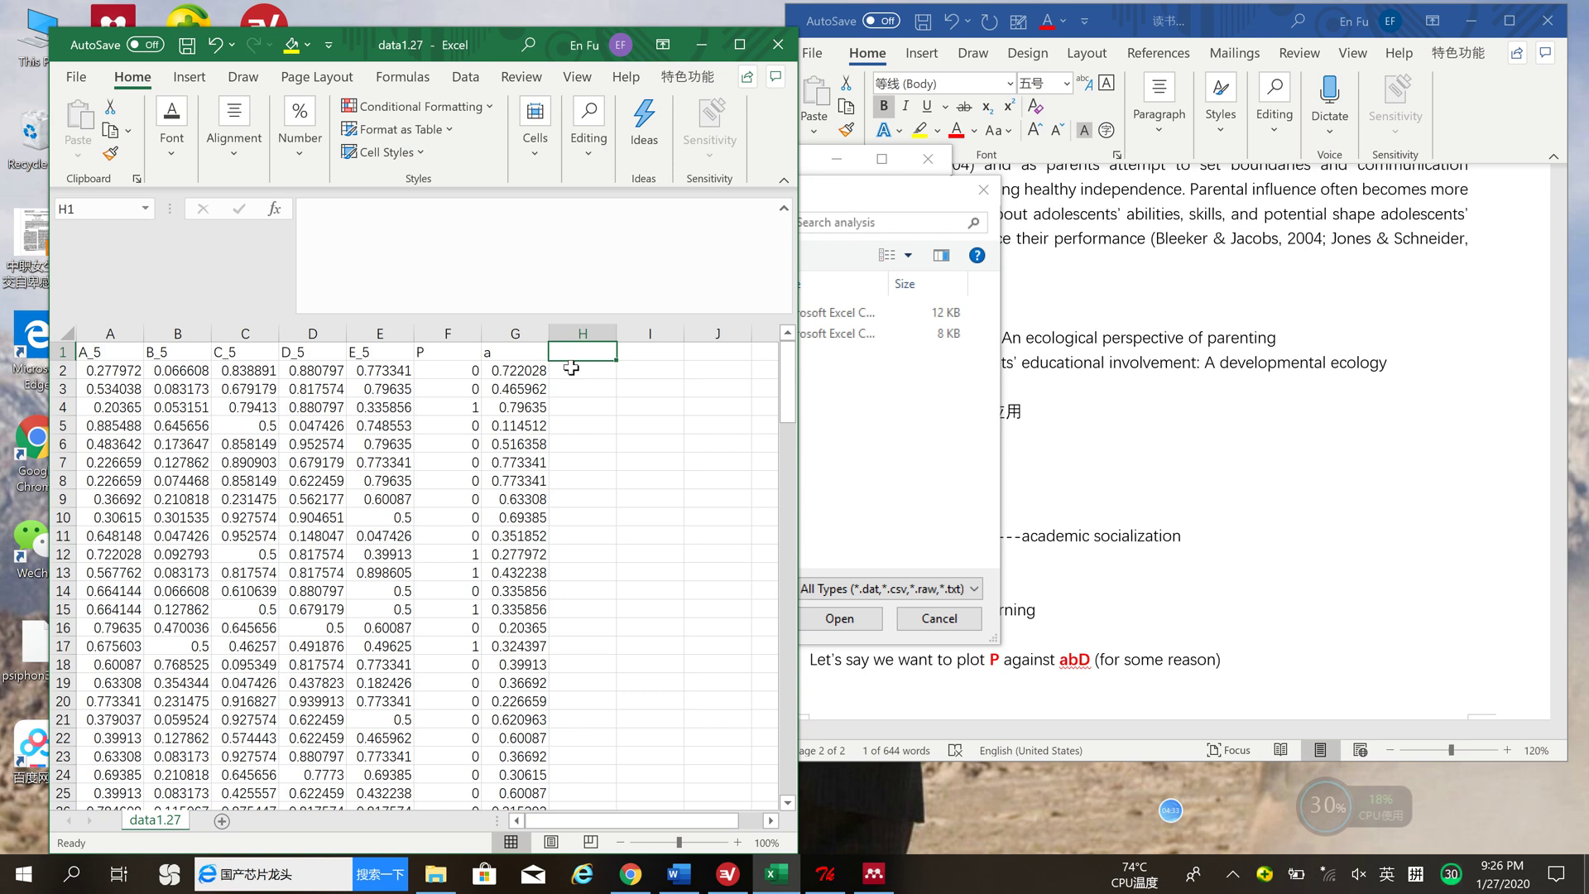
text(b)
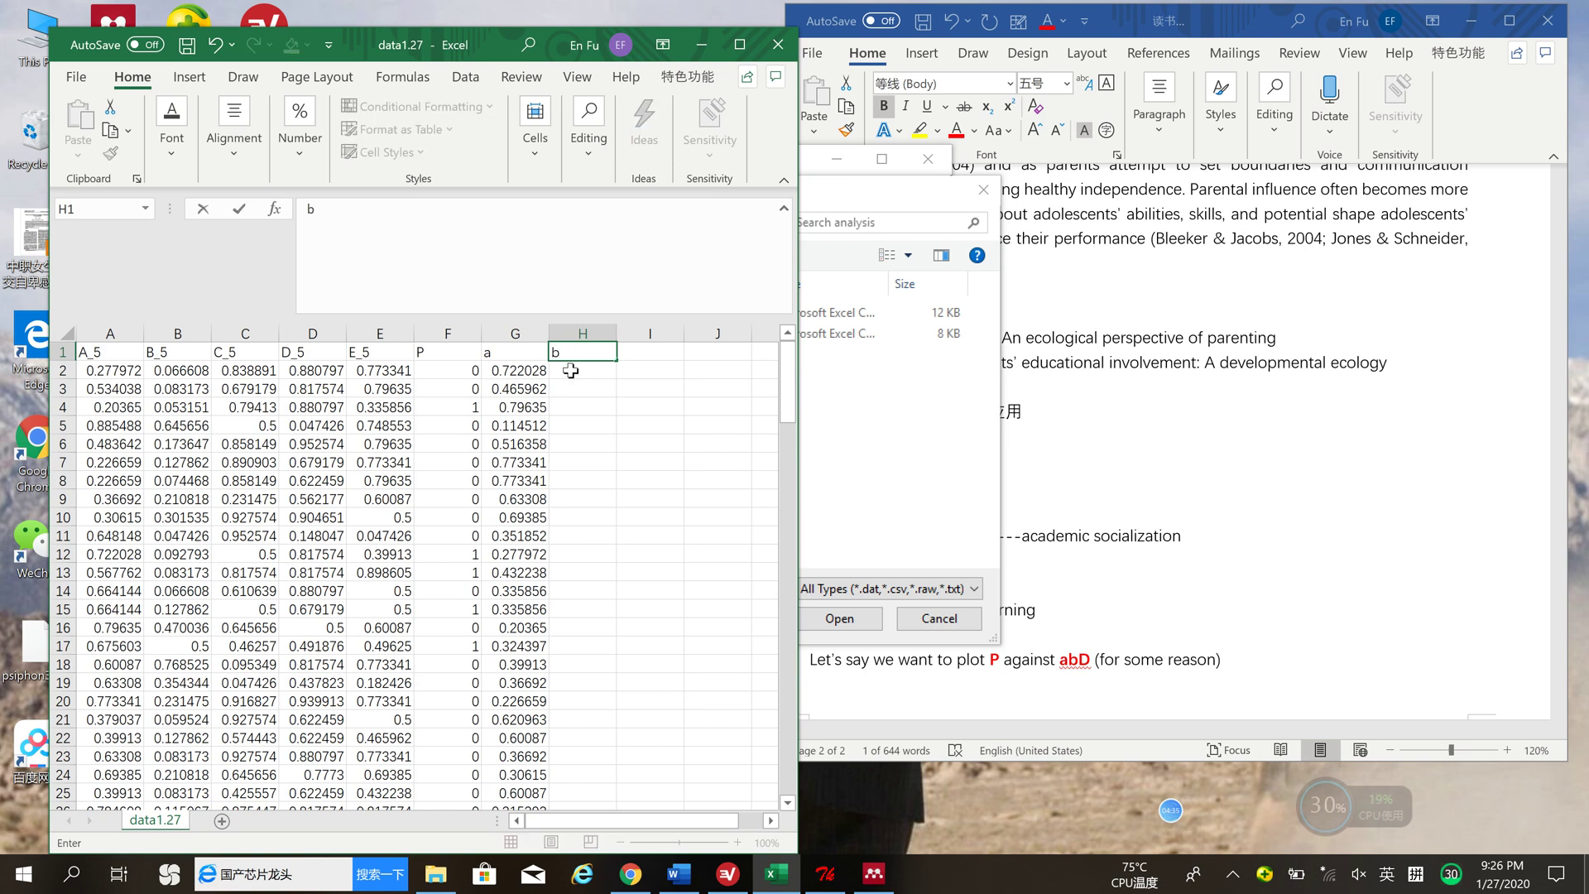
key(Return)
- Enter the formula =1-B2 in cell H2 and copy it down to row 137
text(a)
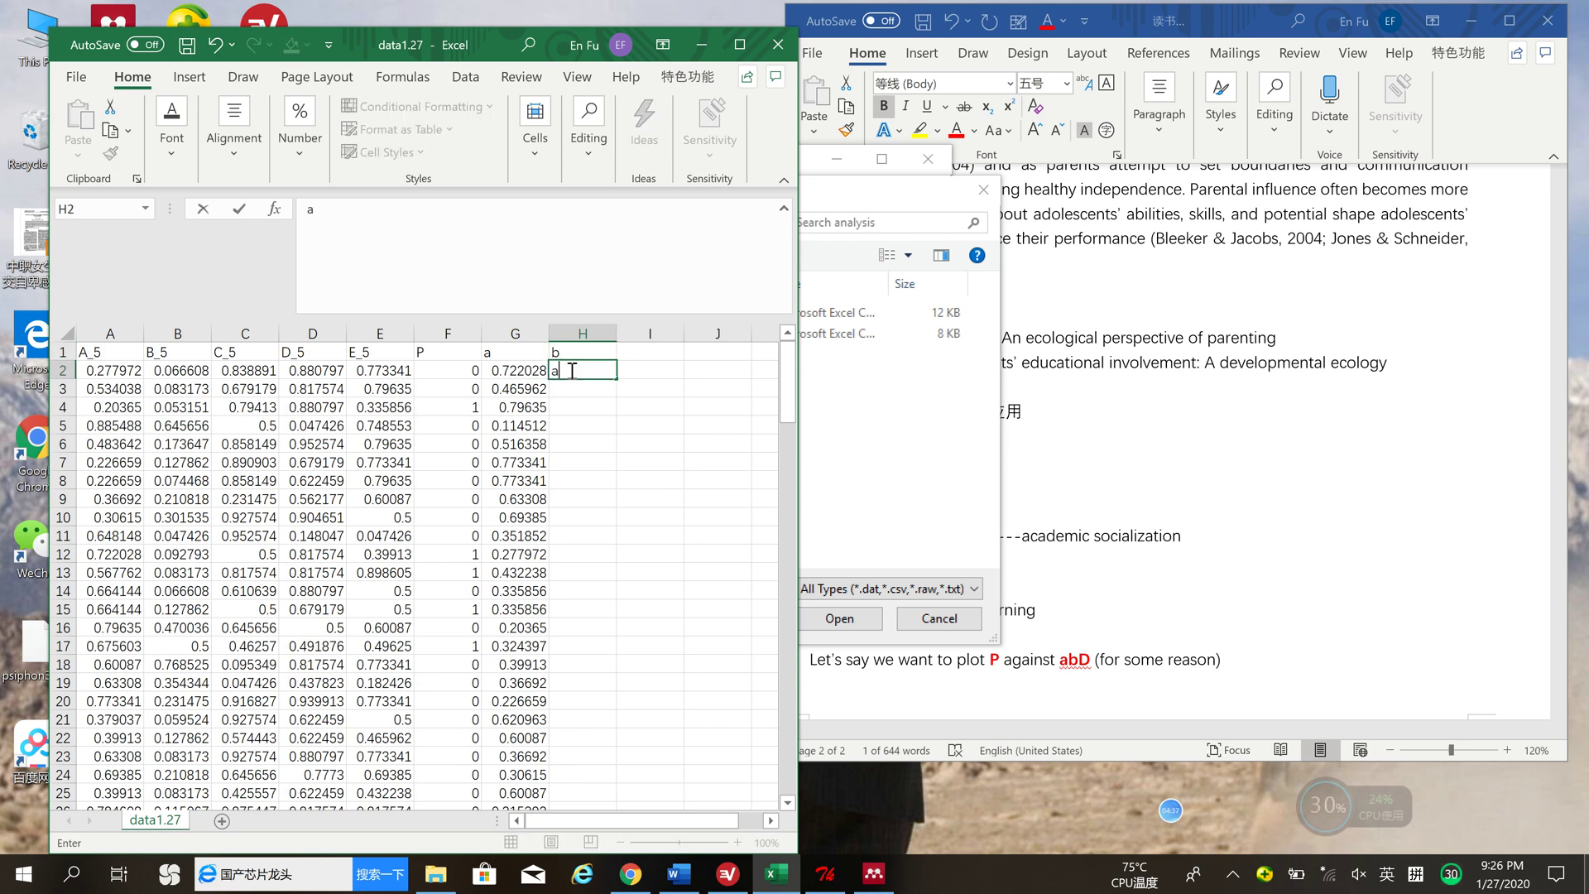
text(=a)
key(BackSpace)
text(1-)
click(165, 366)
key(Return)
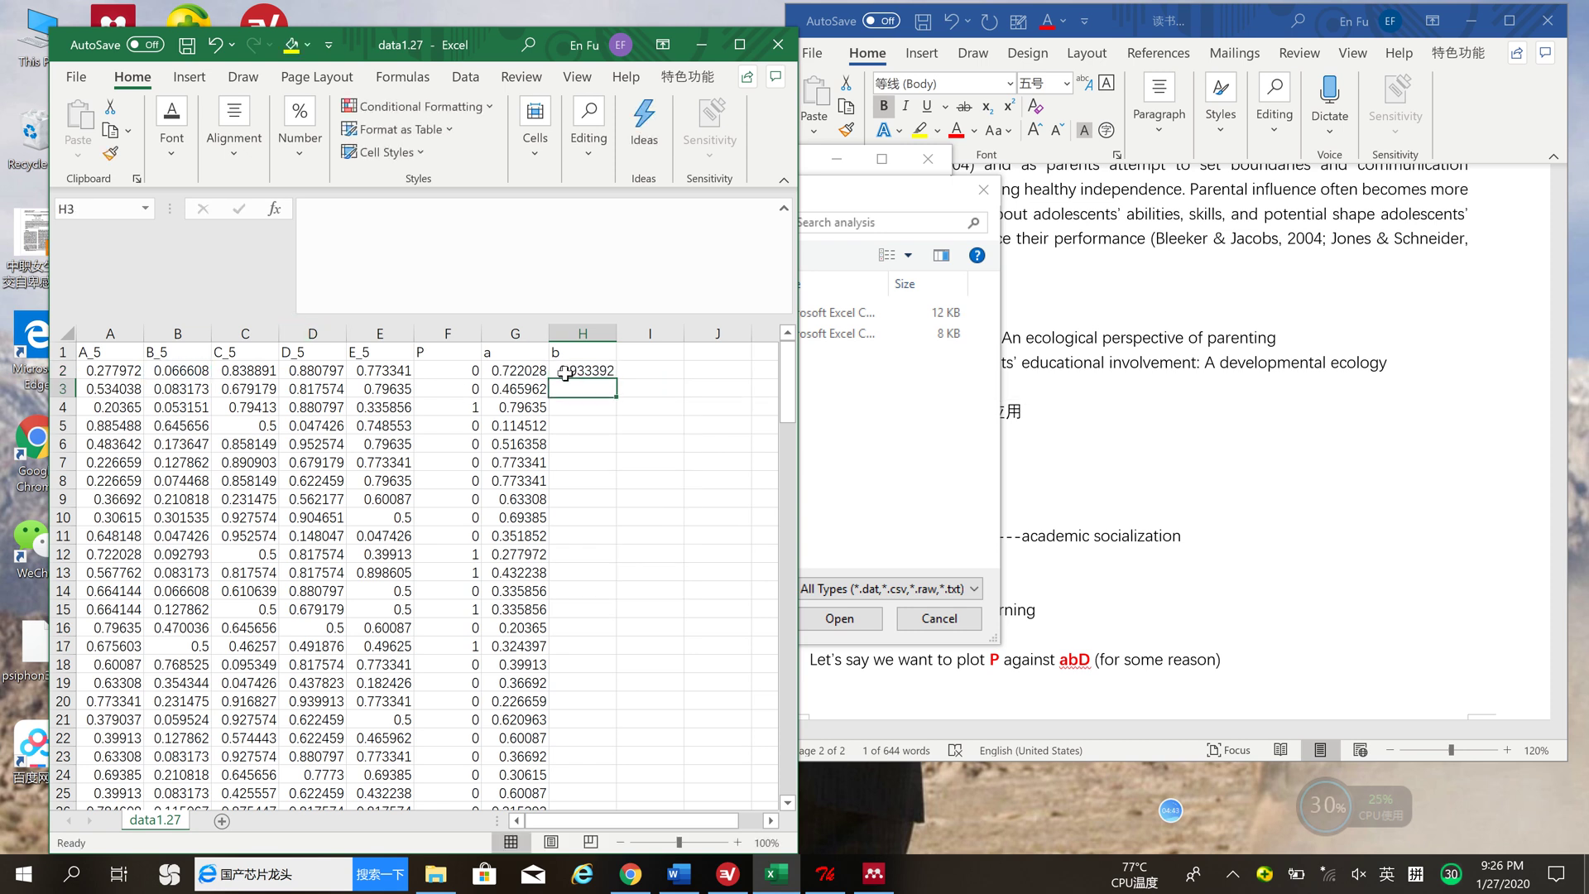
drag(620, 372, 616, 760)
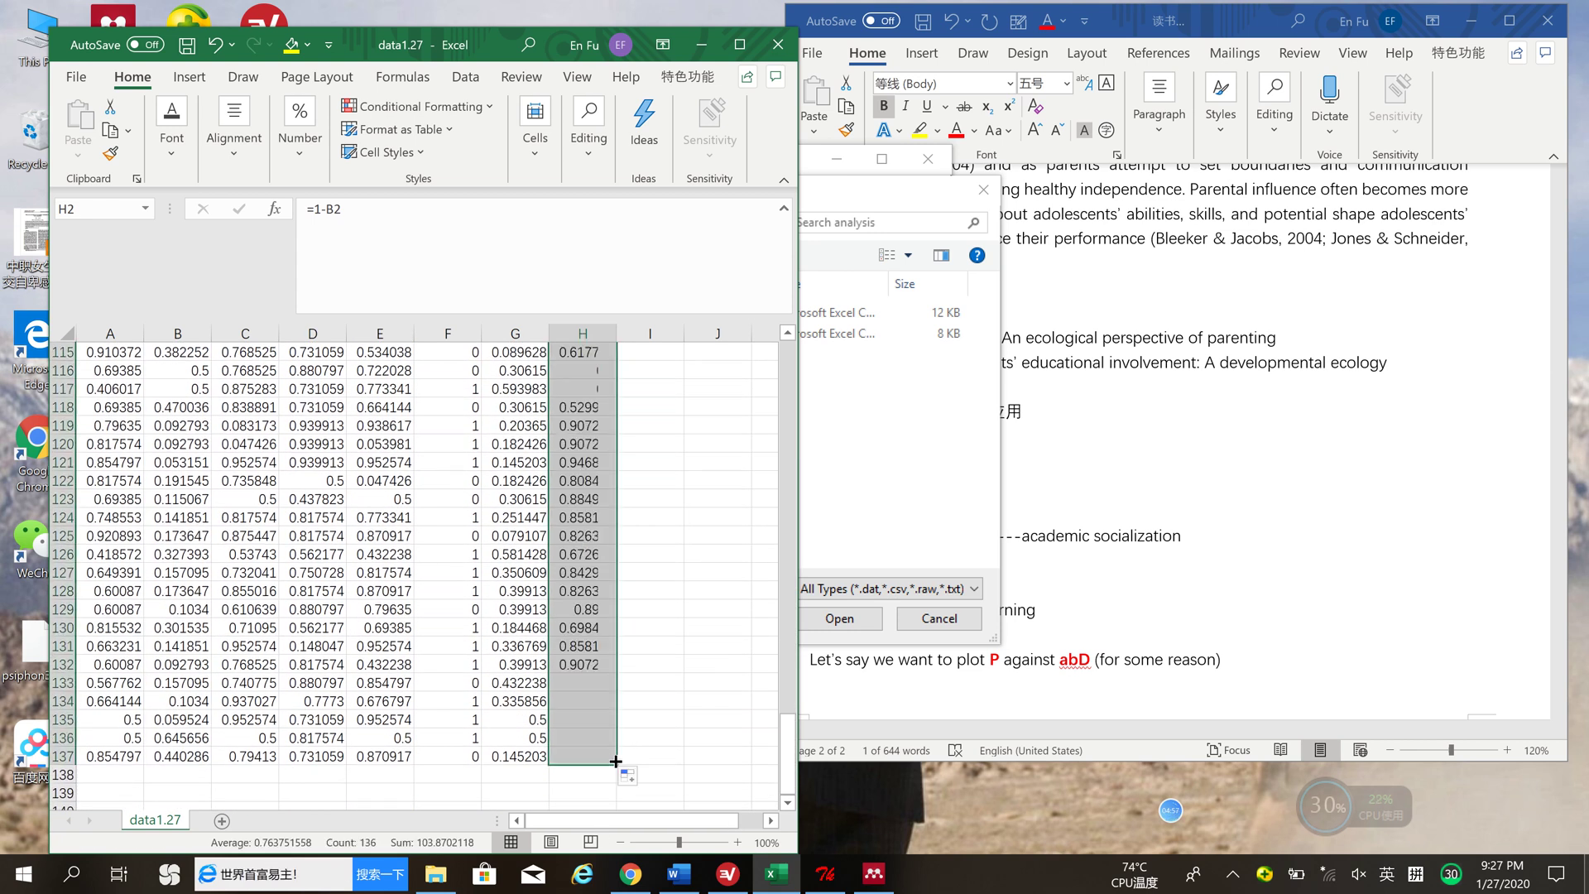
drag(787, 749, 797, 347)
click(655, 351)
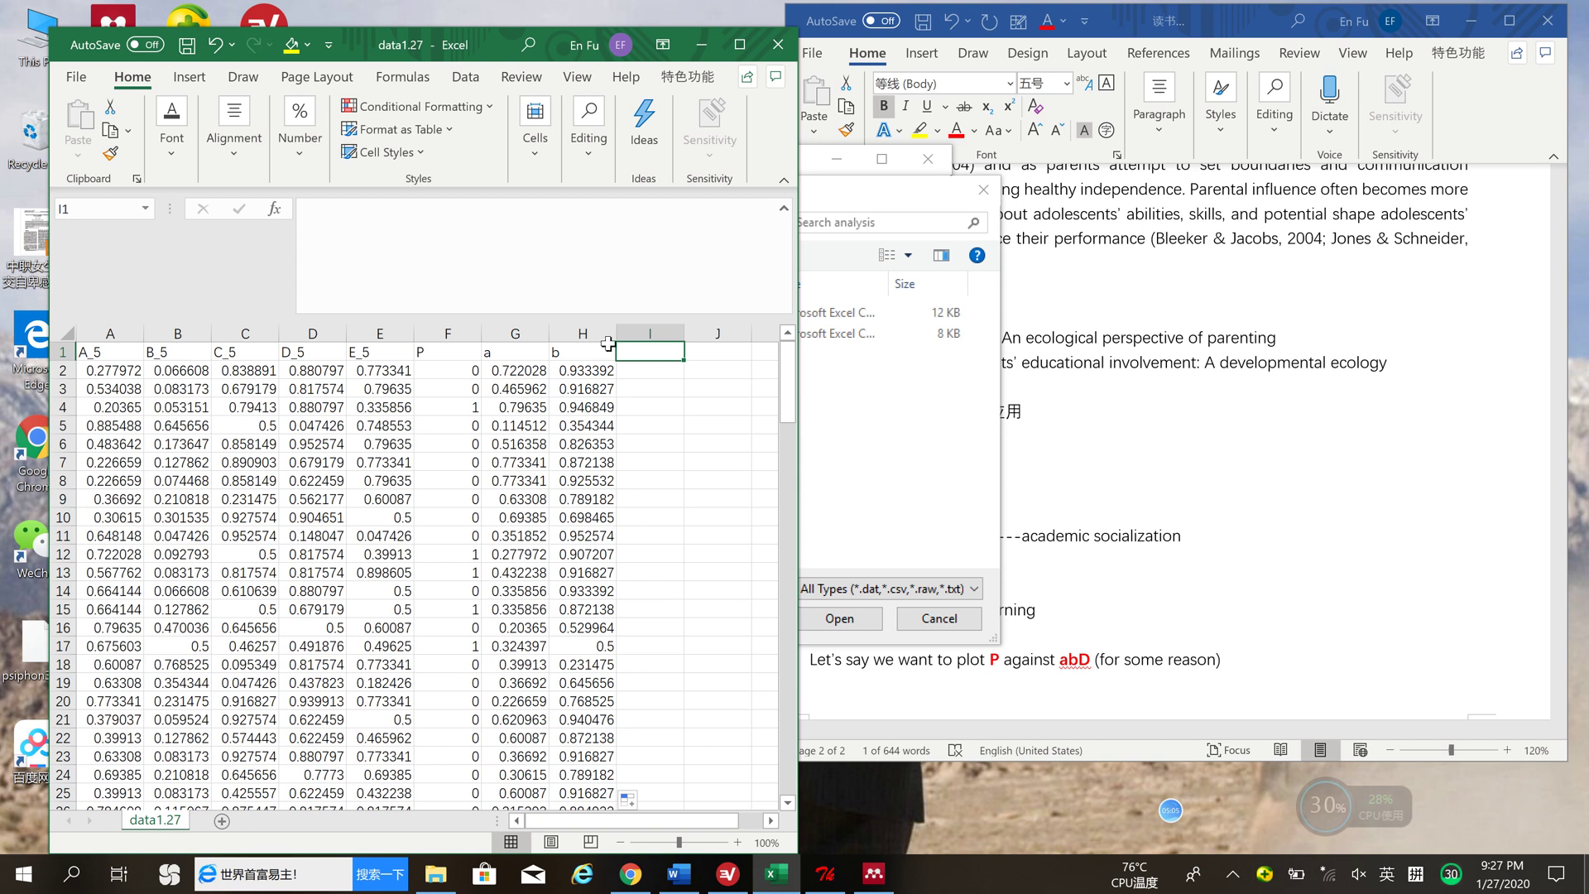
- Review the a, b and D_5 columns, and check the degree of membership values of Table 5.5 in Mendeley before returning to Excel
click(521, 333)
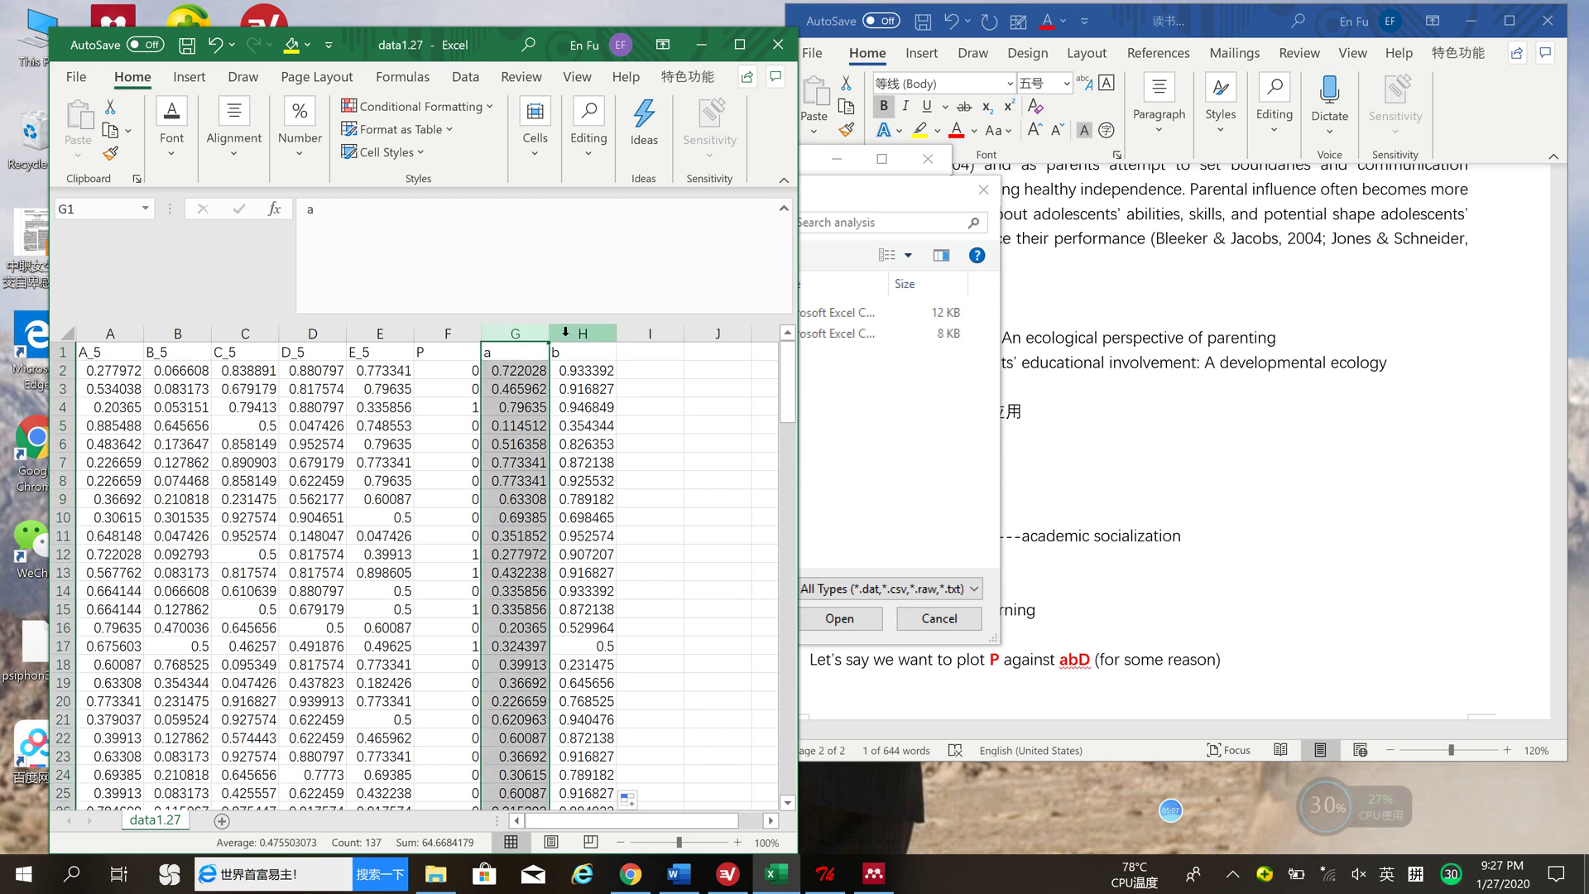
click(563, 333)
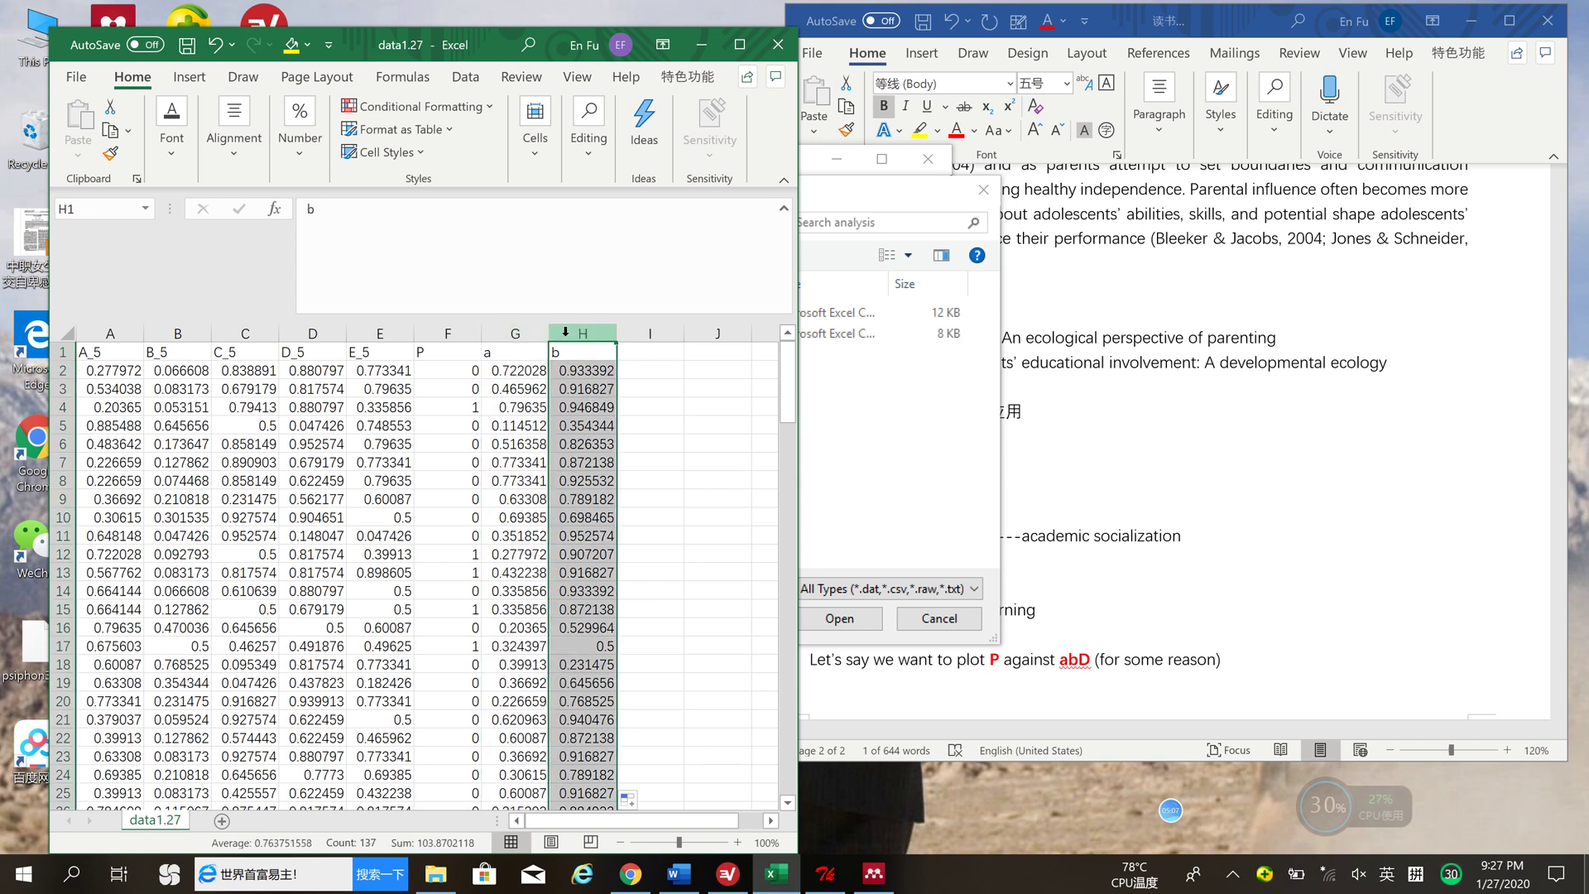
click(299, 327)
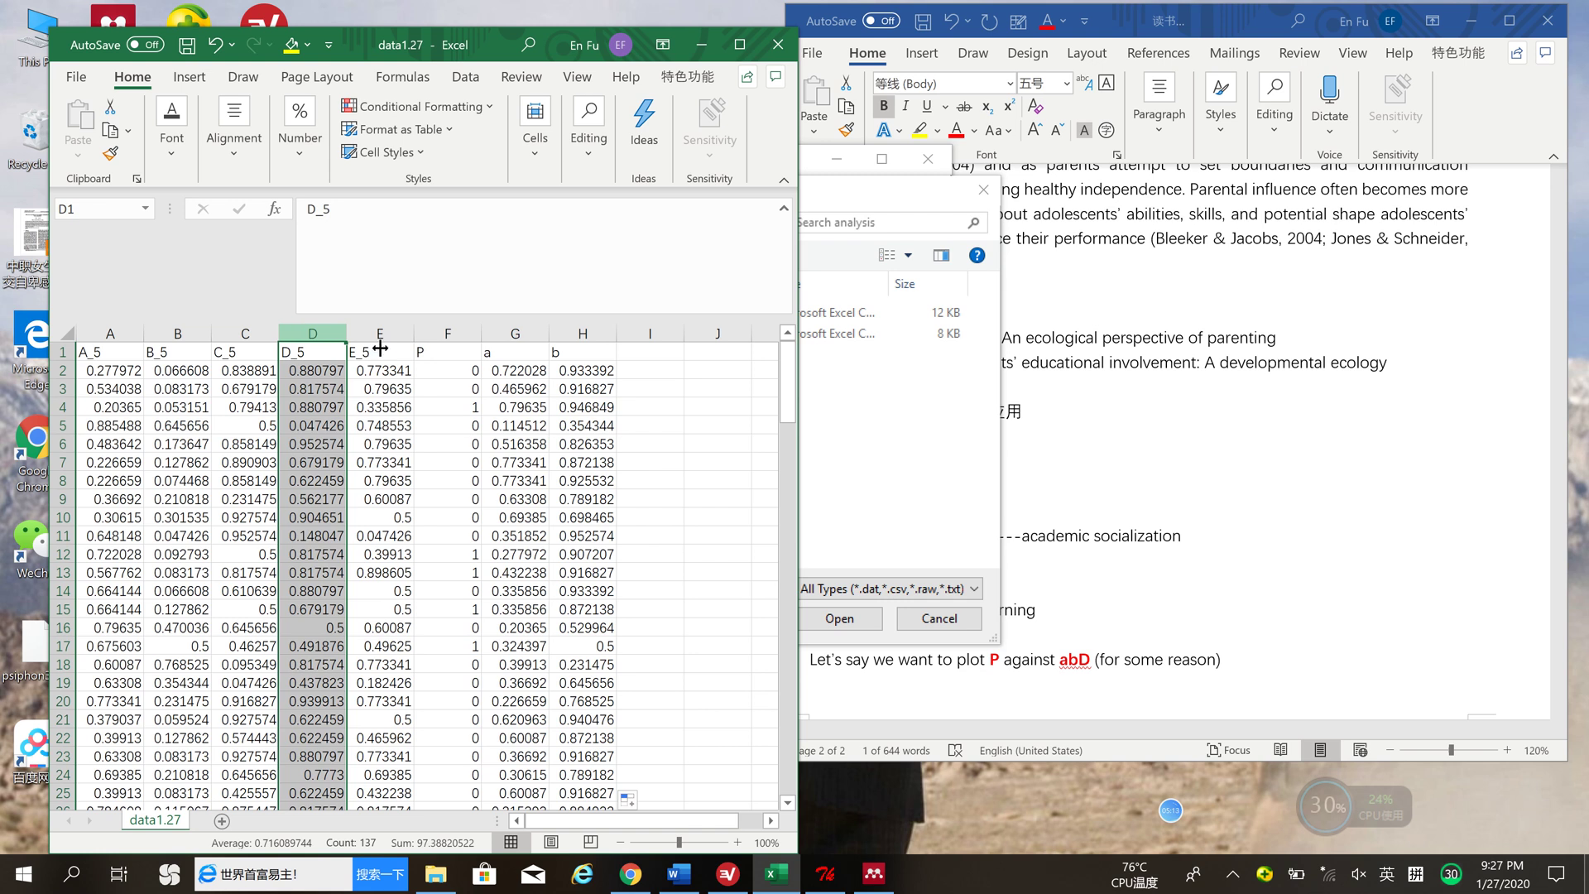
click(873, 873)
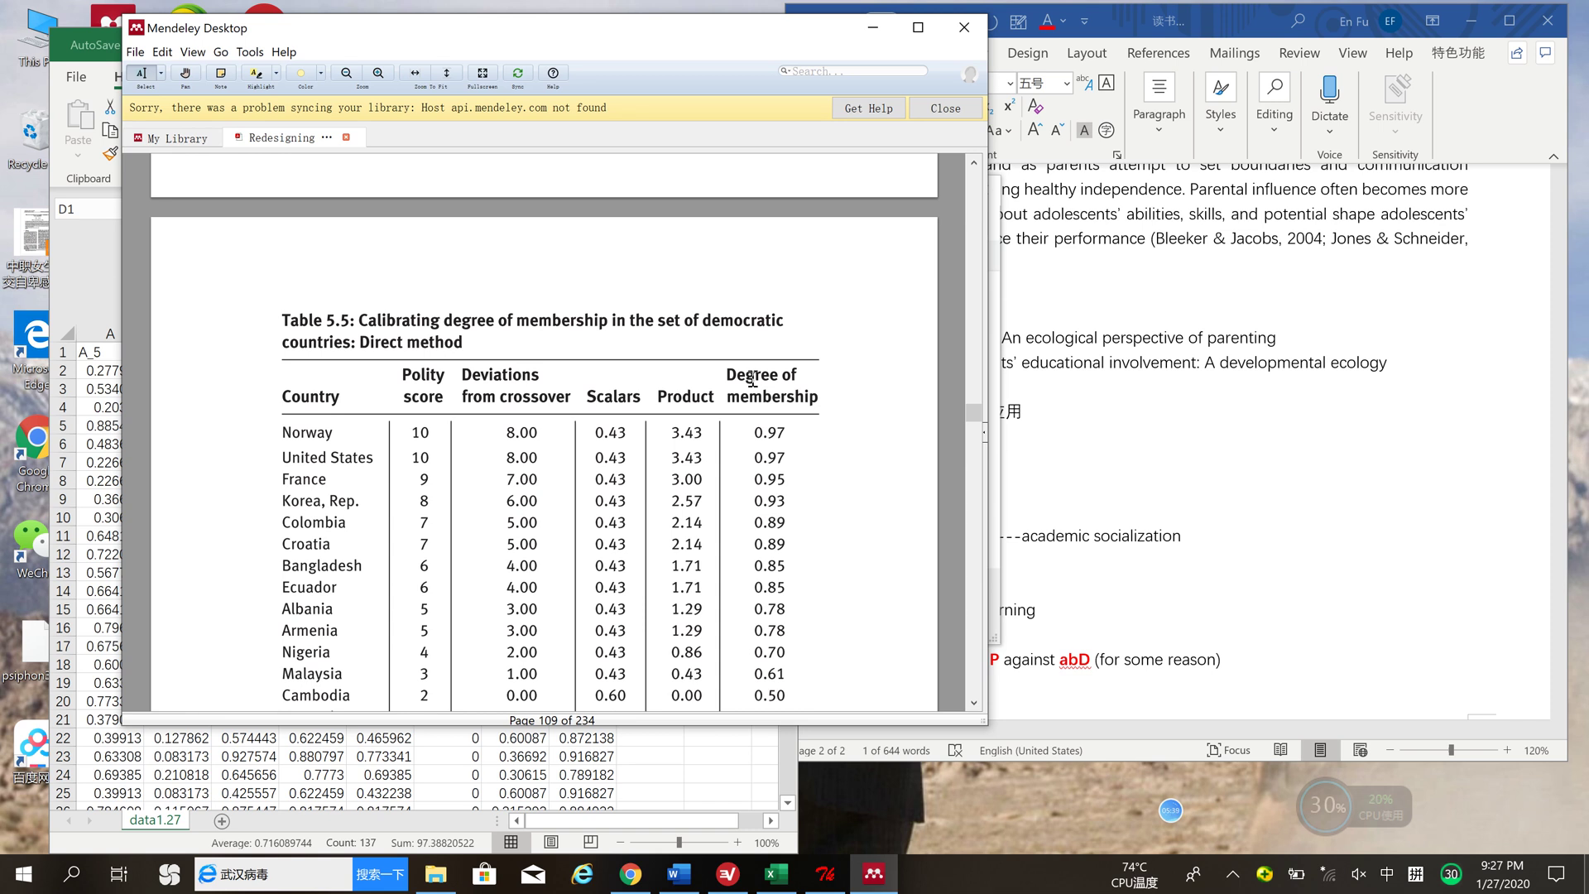
click(604, 759)
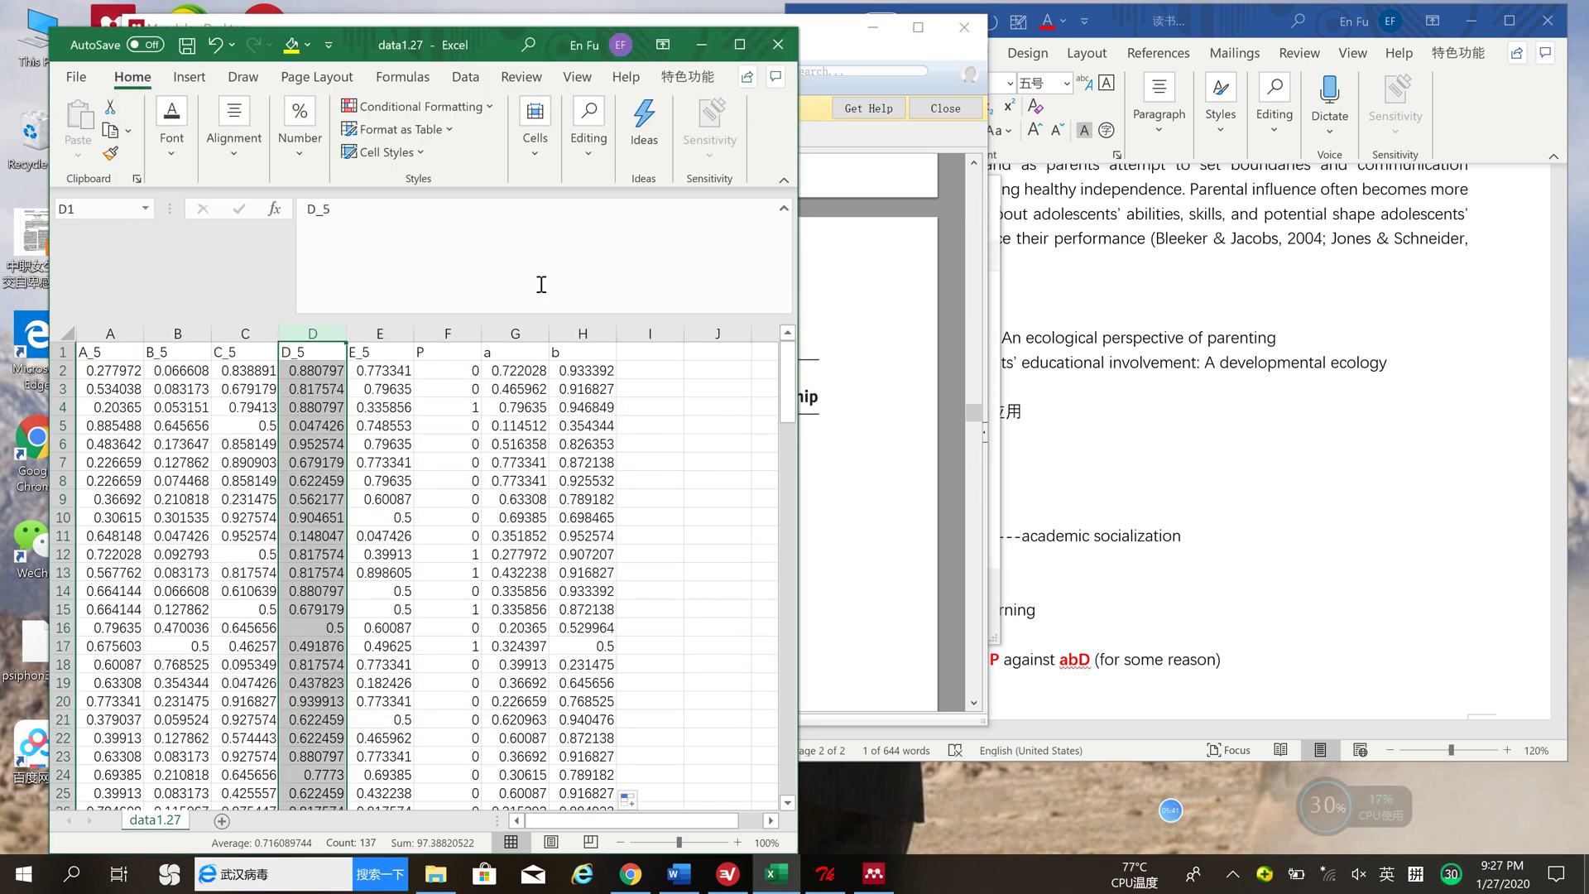
- Highlight cells D2, G2 and H2 with a yellow fill
click(321, 372)
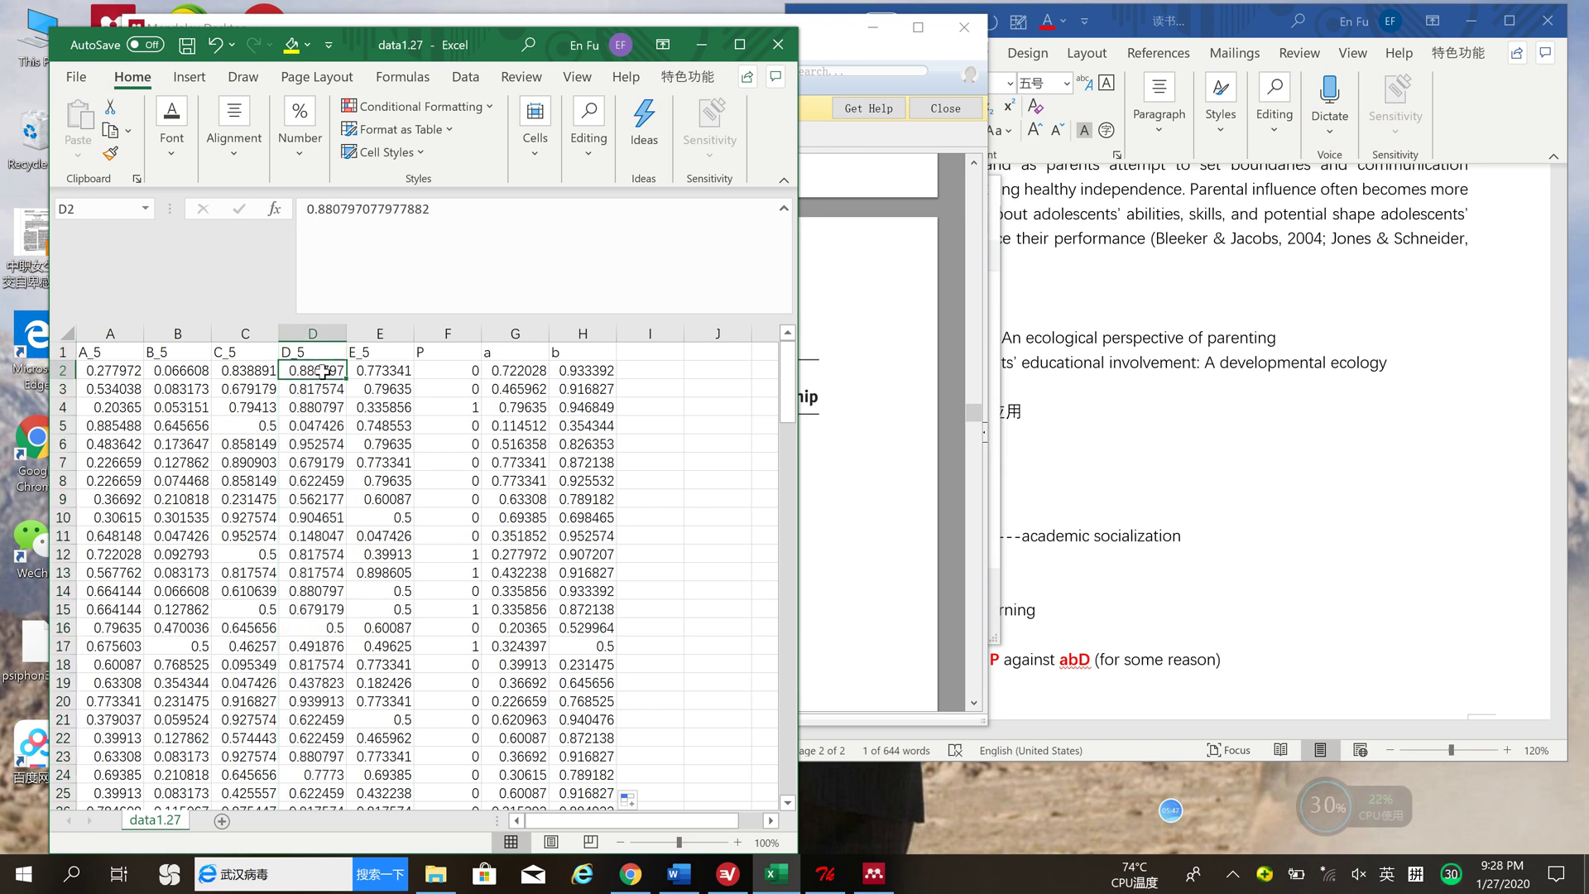
click(172, 149)
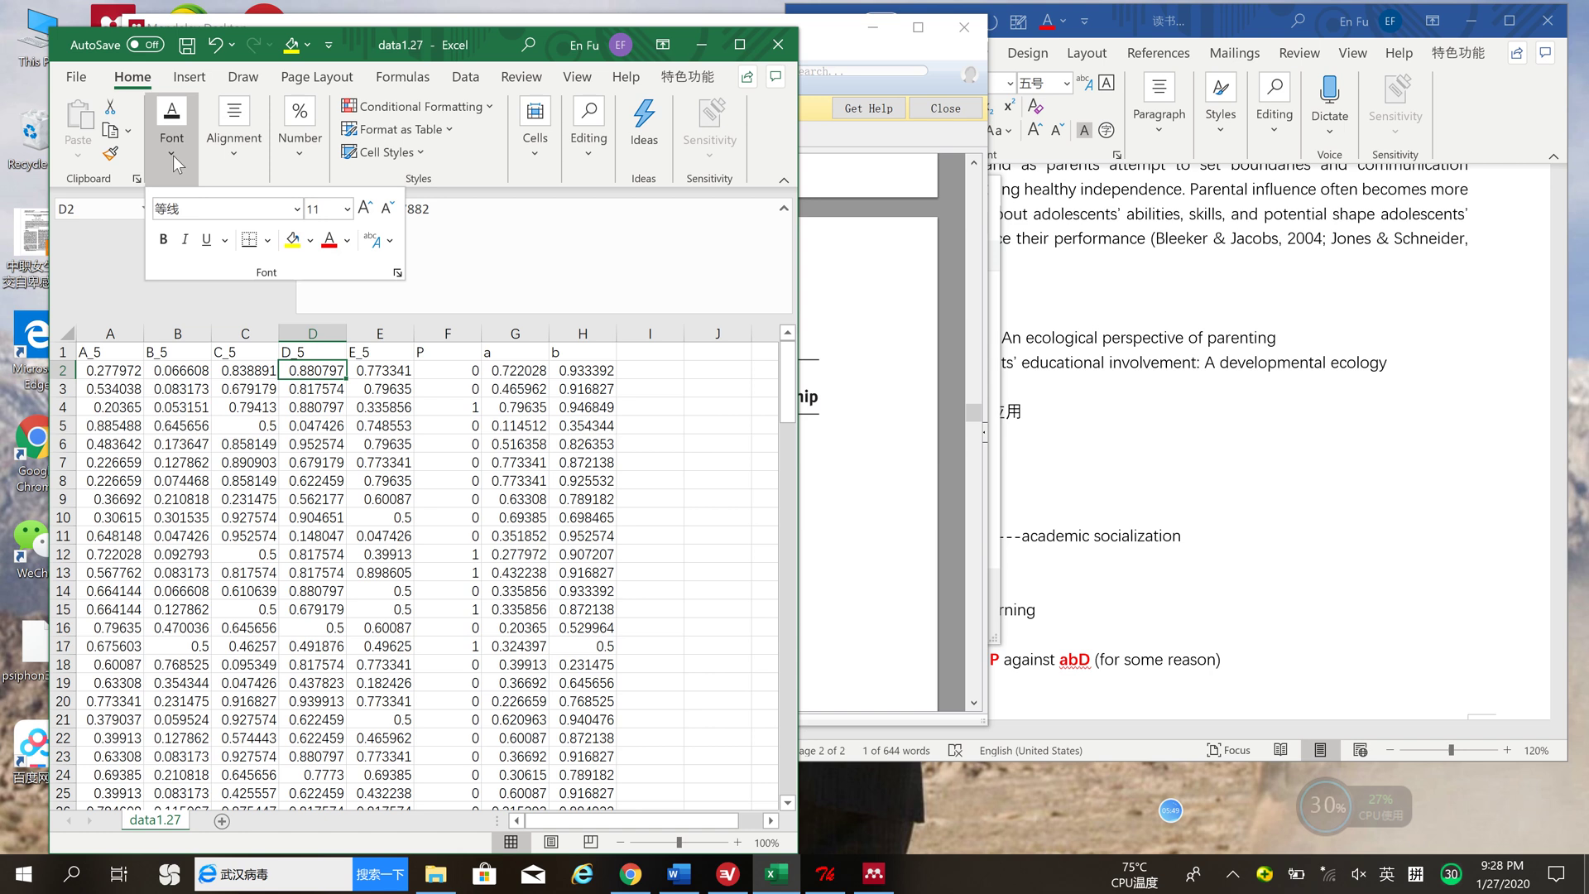
click(292, 239)
click(494, 368)
click(494, 368)
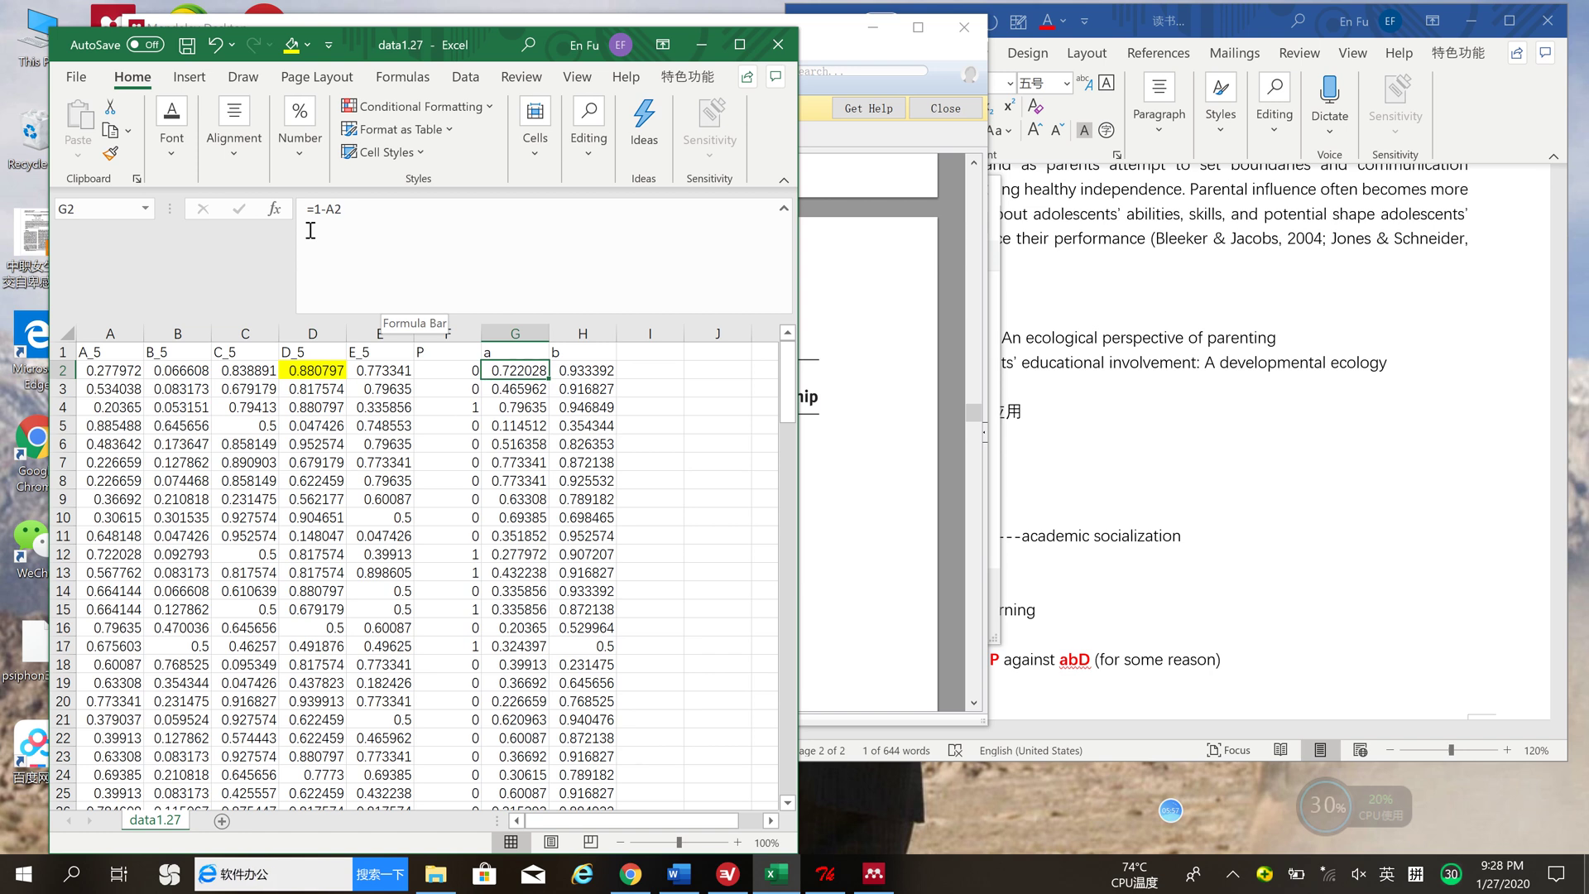
click(166, 142)
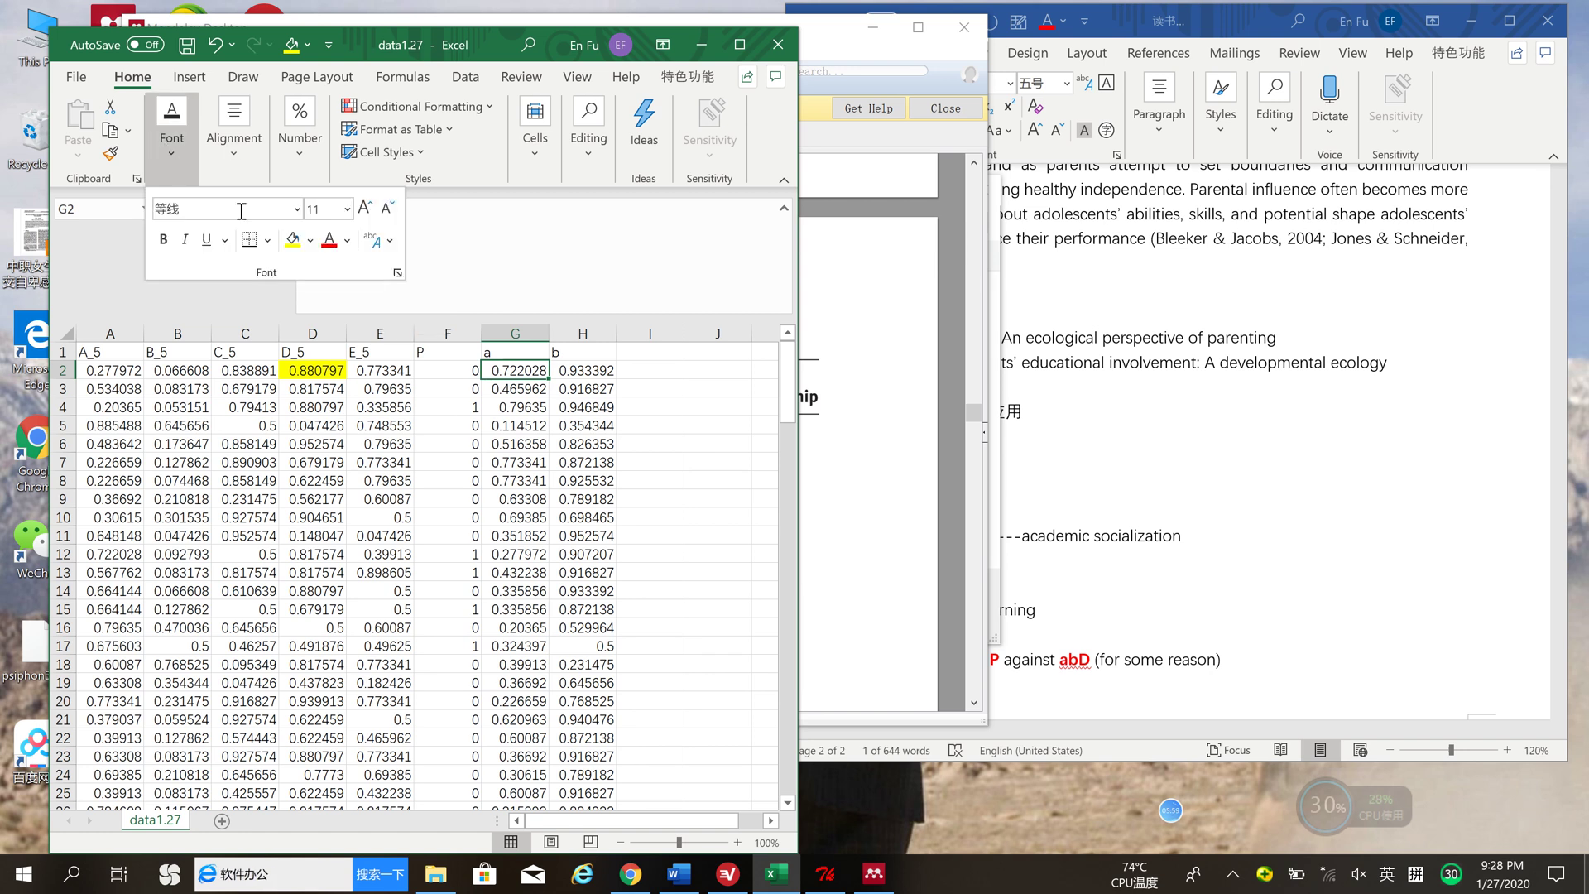
click(291, 240)
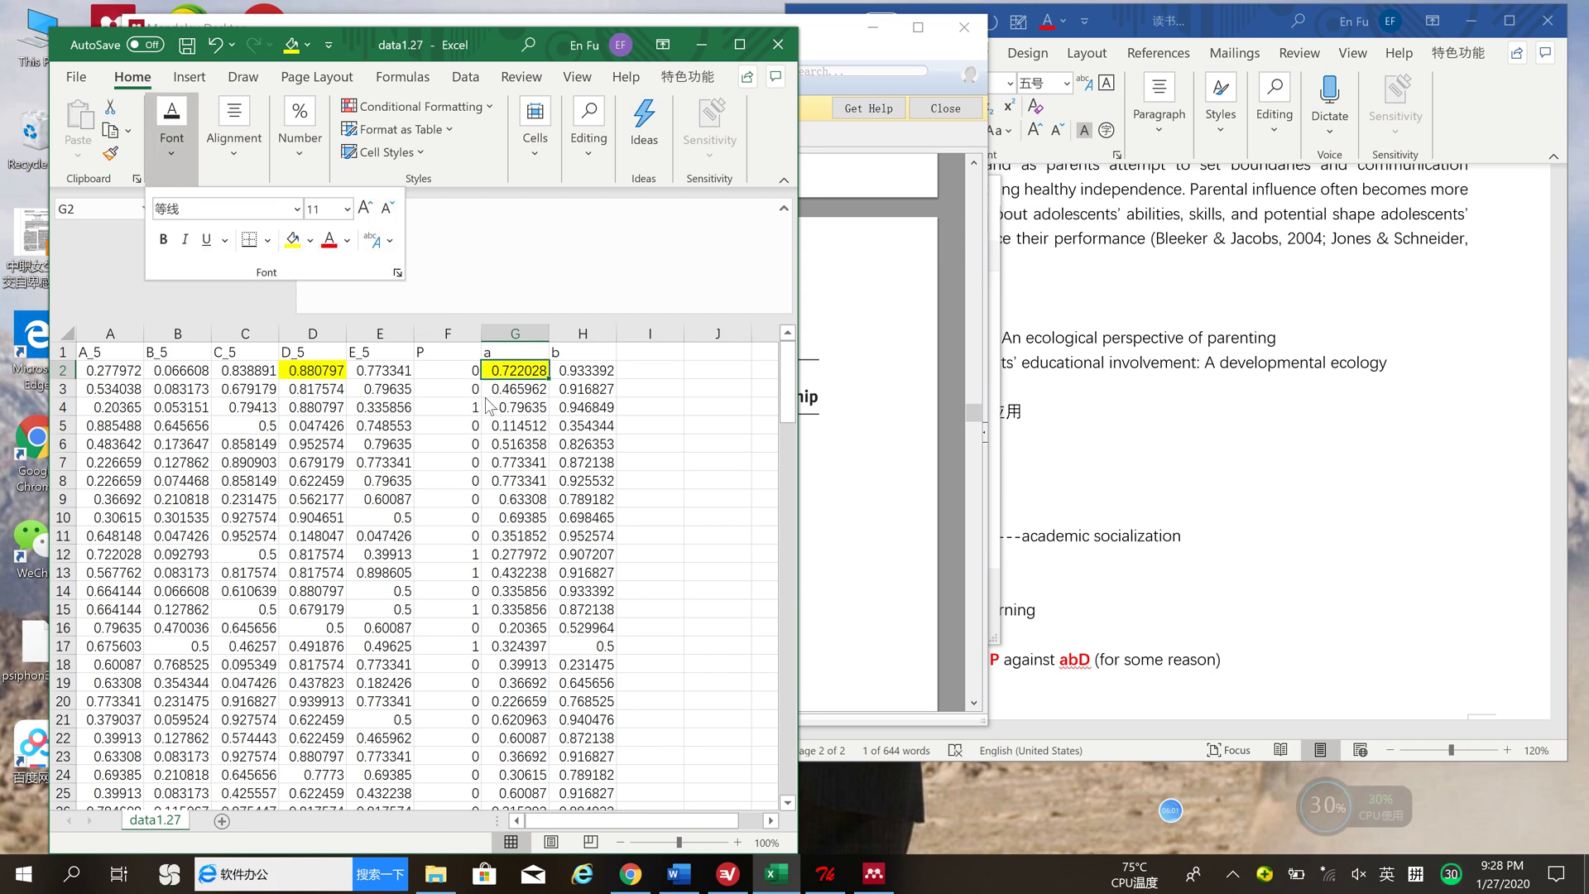
click(573, 365)
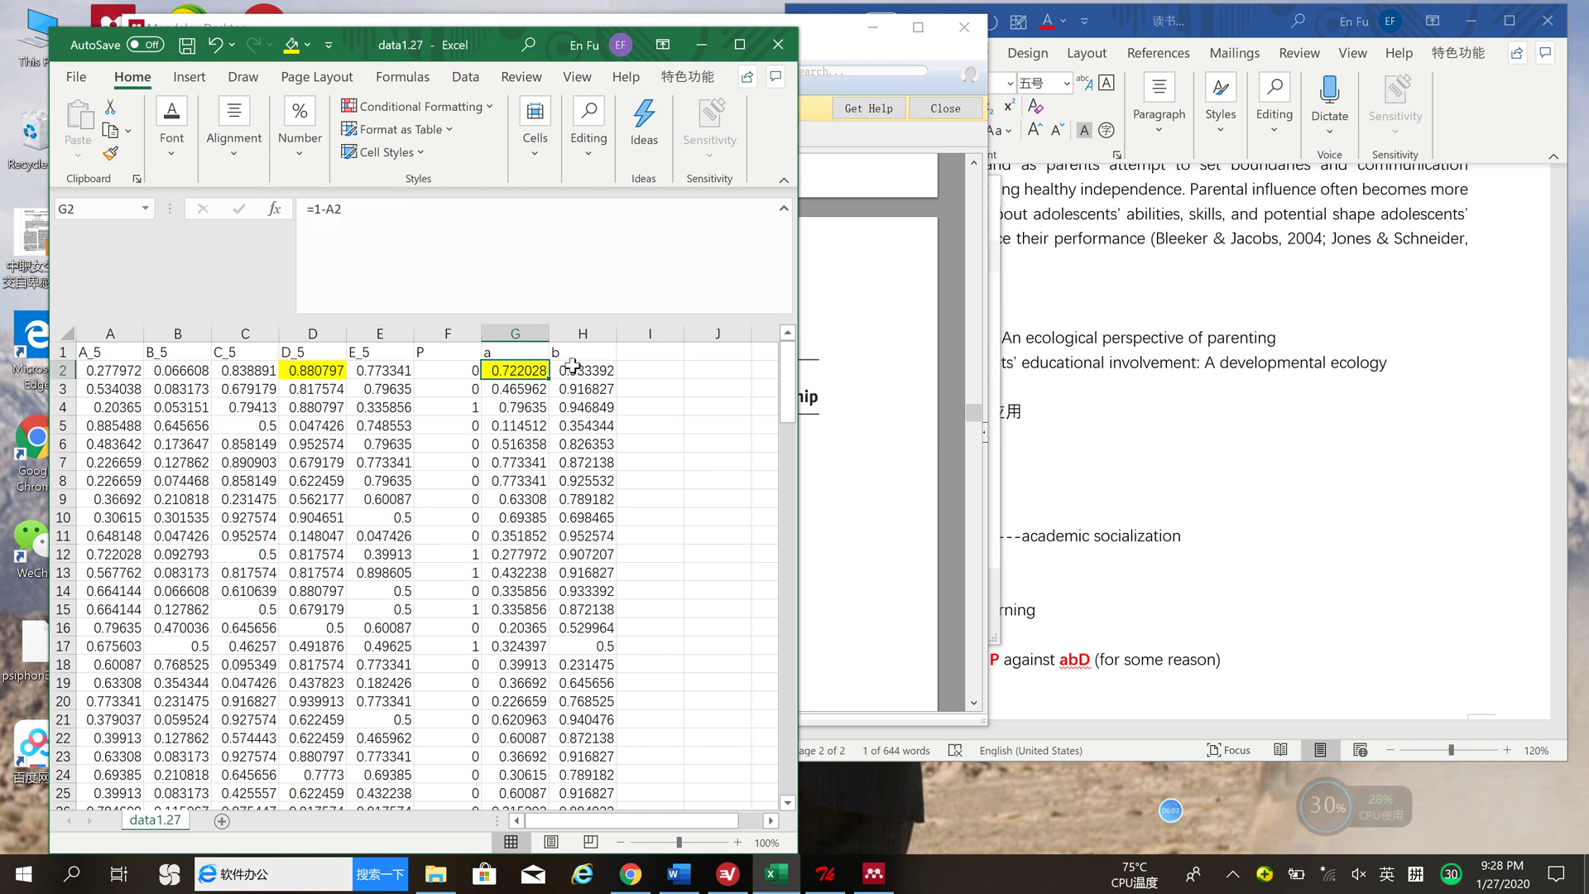
click(573, 365)
click(161, 142)
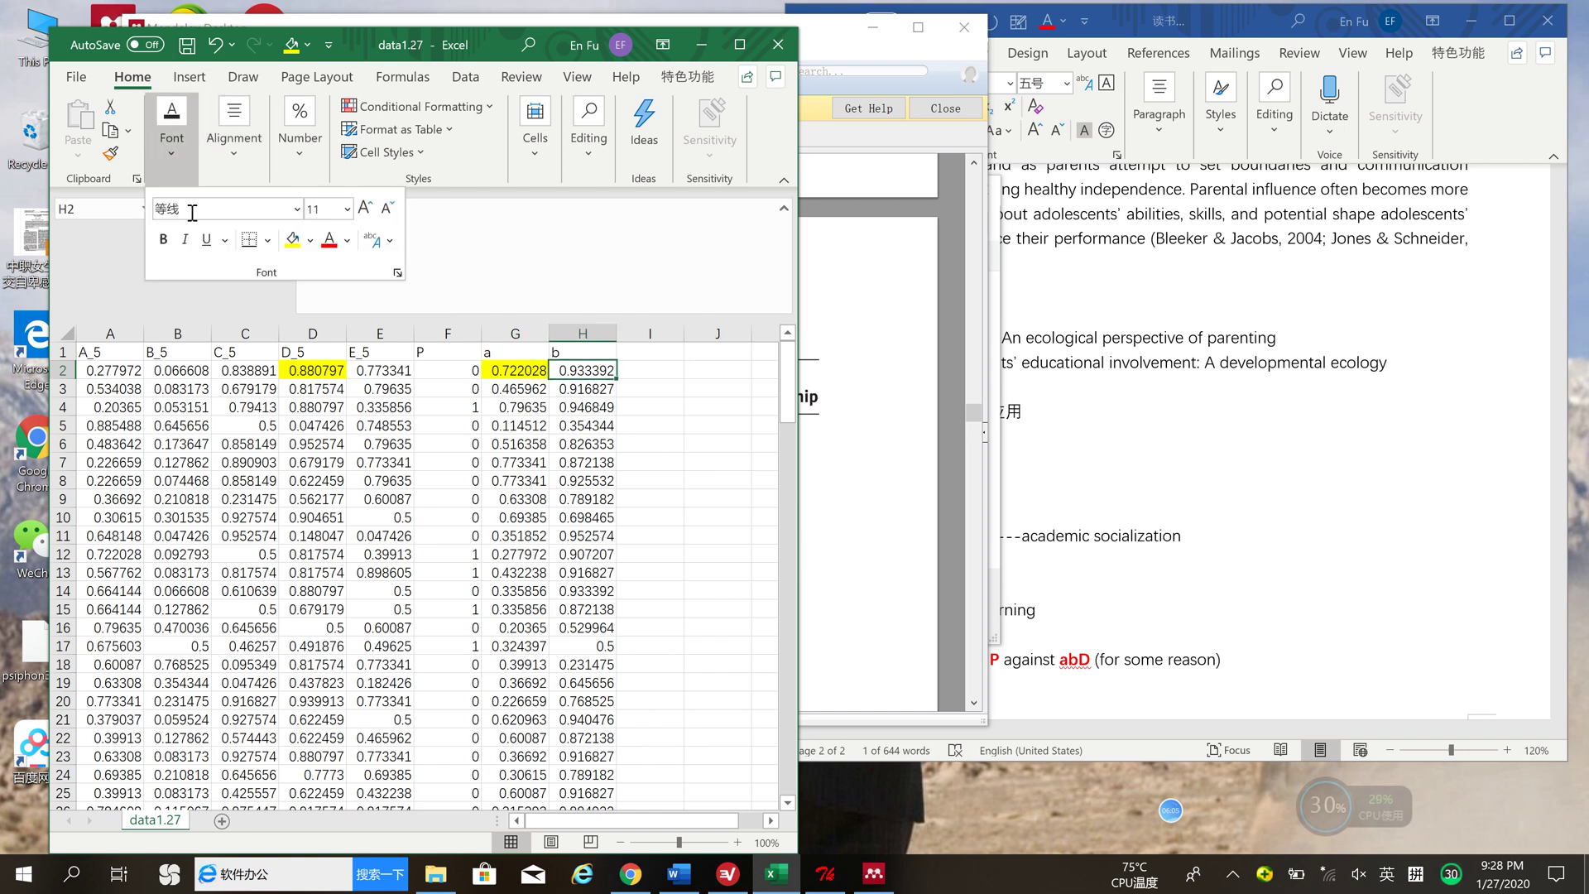
click(291, 241)
- Enter abD as the header in cell I1
click(644, 351)
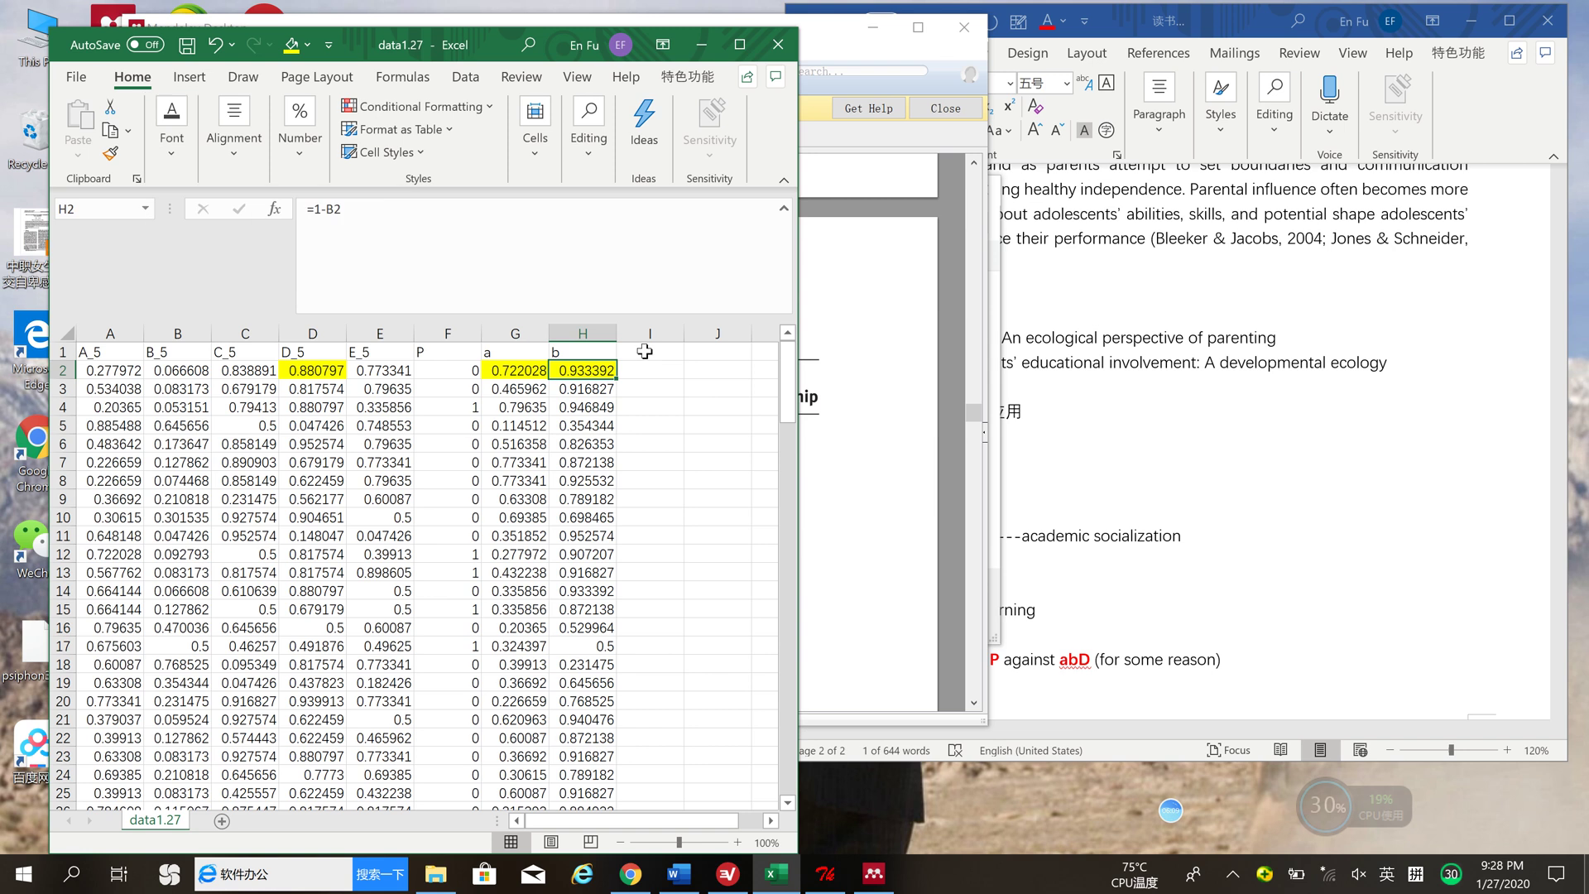
click(643, 351)
text(ab)
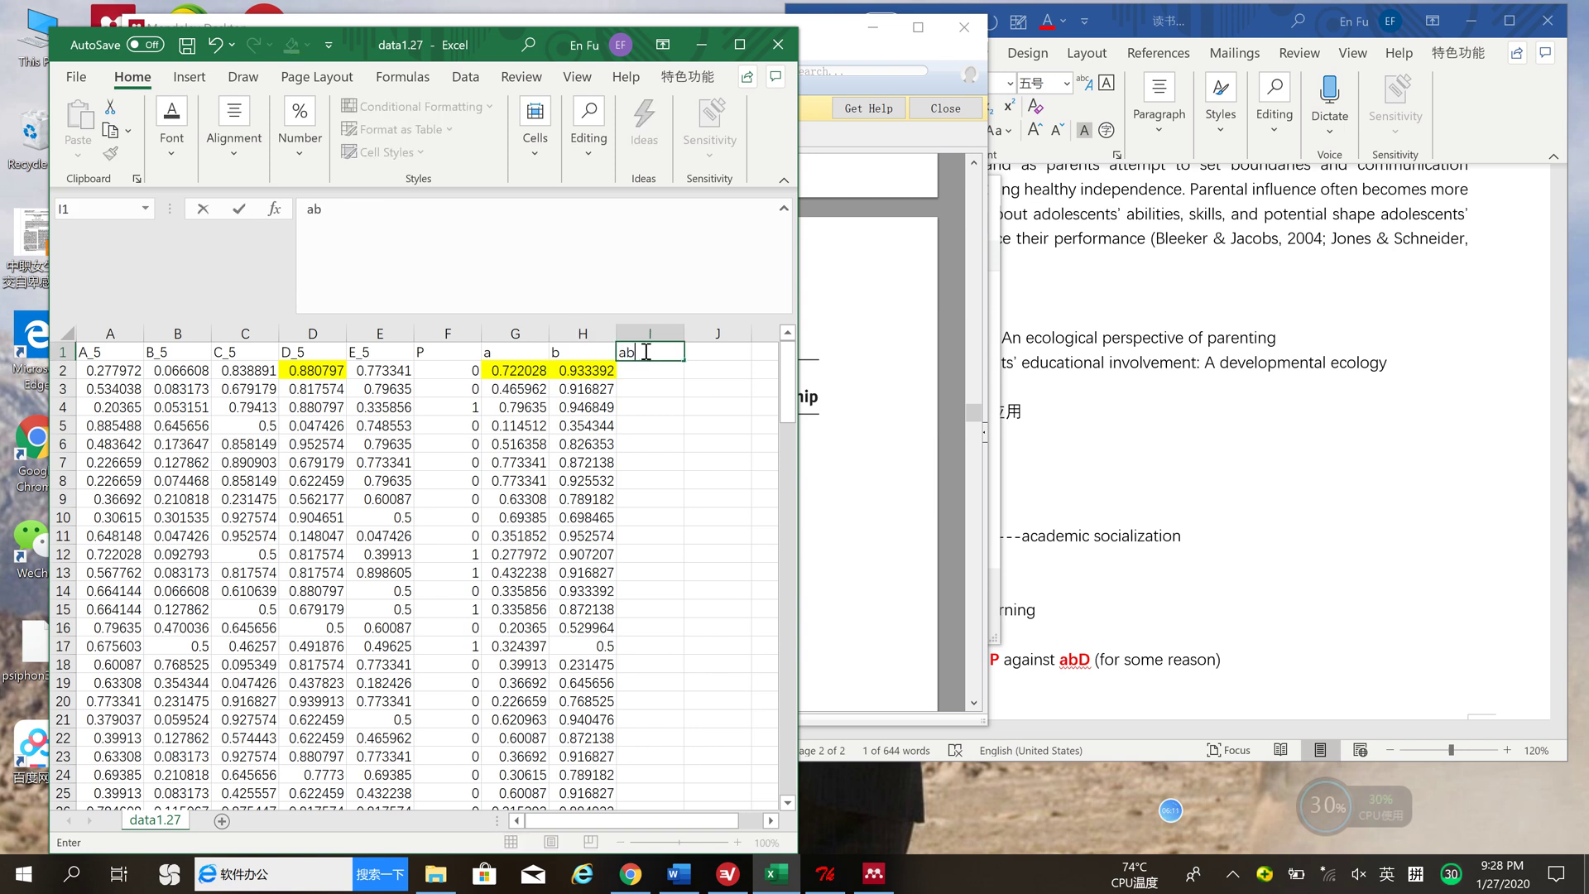
text(D)
key(Return)
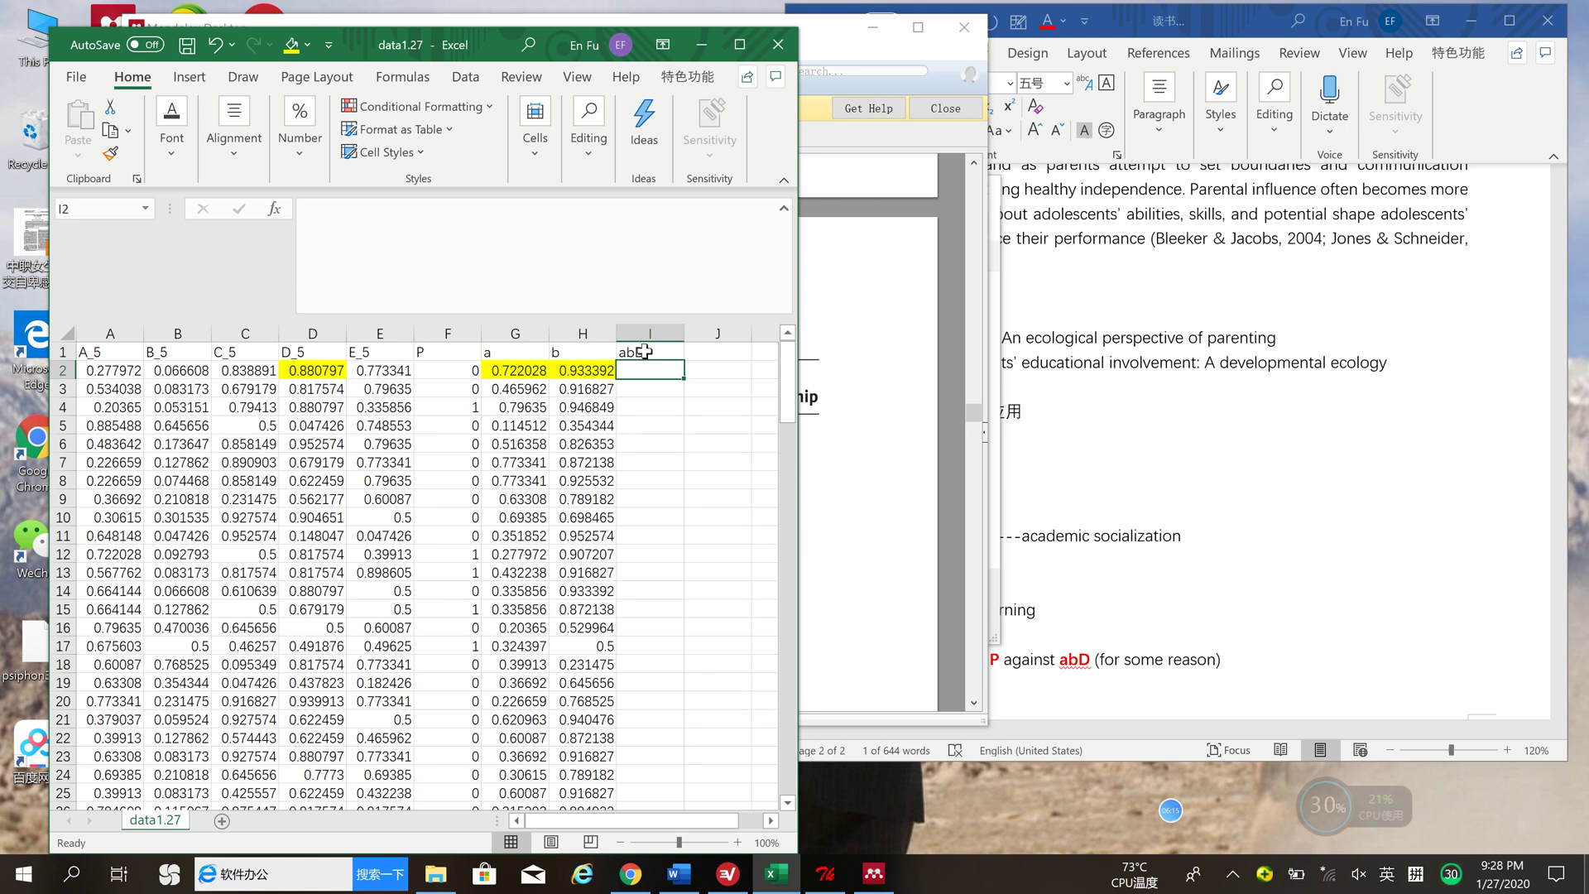
- Enter the formula =MIN(G2,H2,D2) in cell I2 to take the lowest of the a, b and D_5 memberships
text(=)
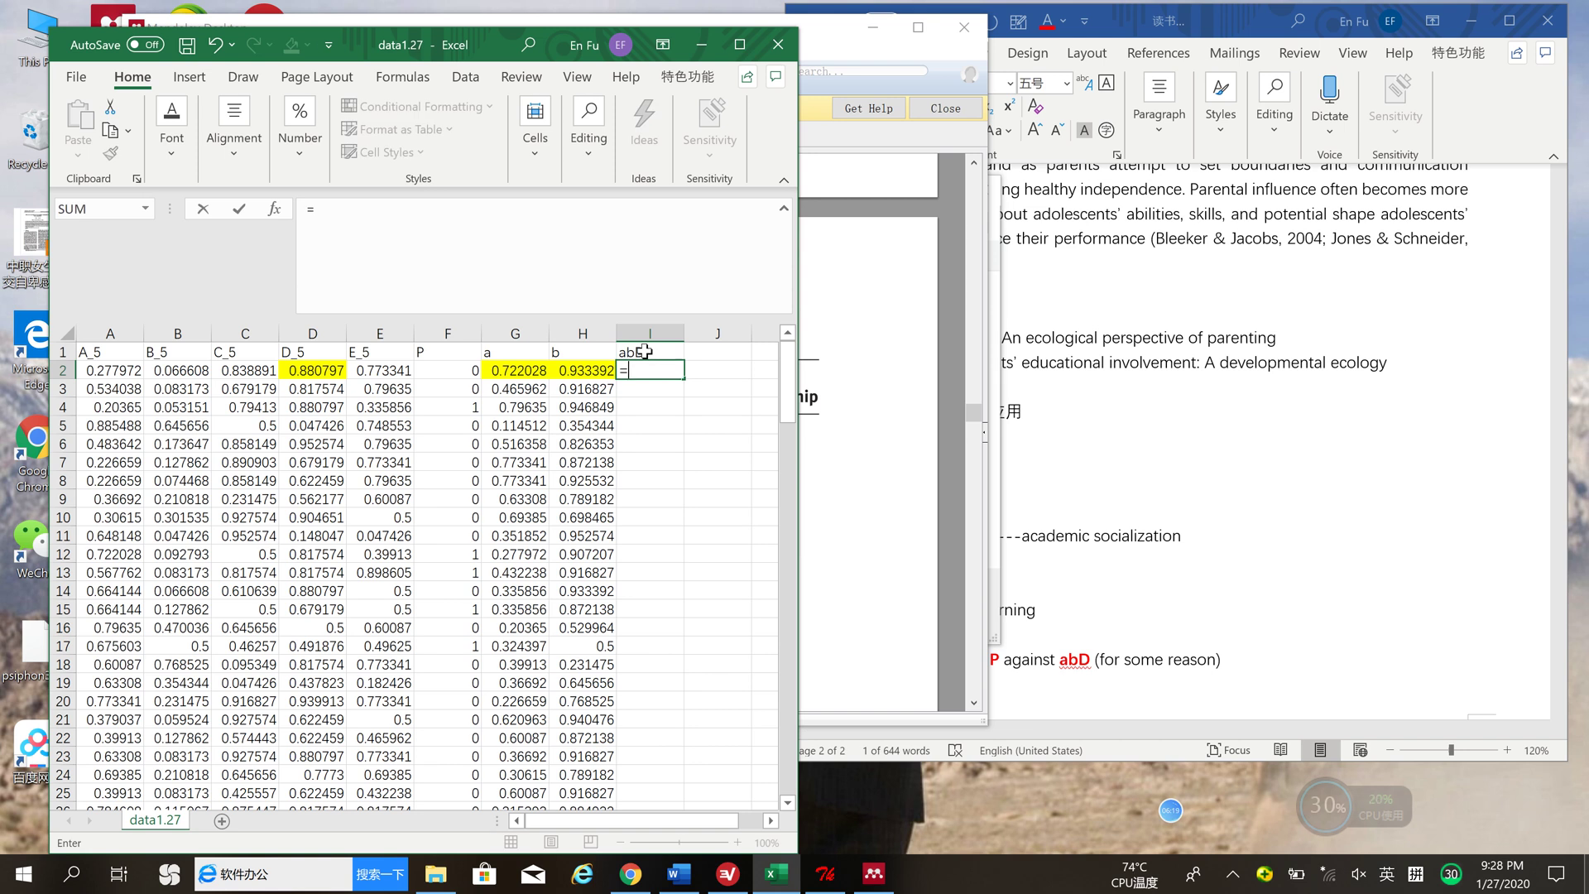
text(min()
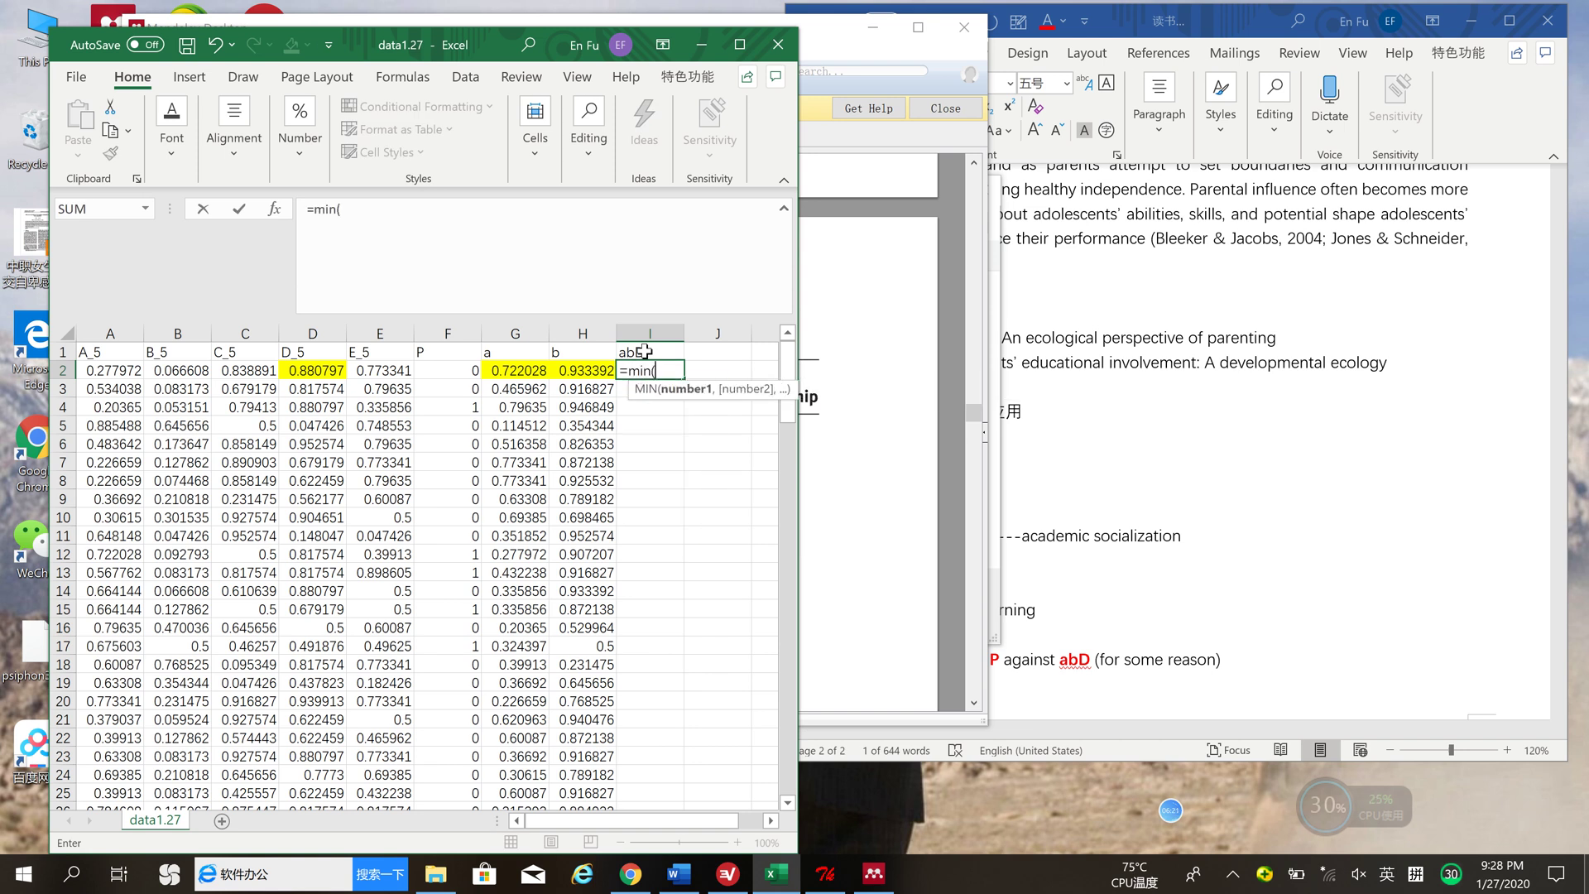
click(527, 369)
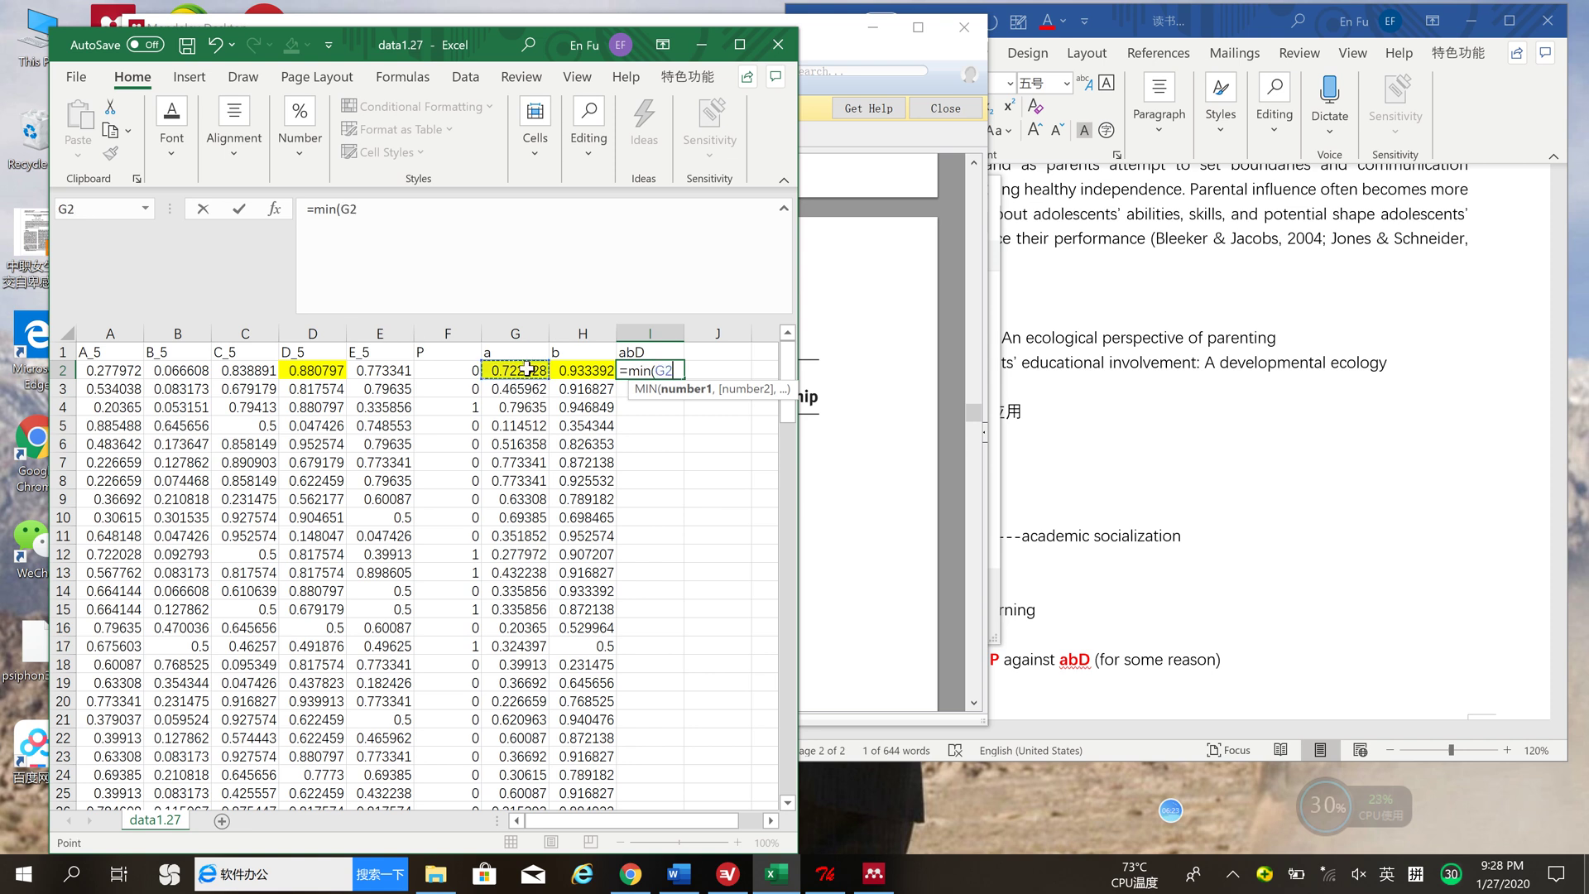
text(,)
click(577, 371)
text(,)
click(300, 374)
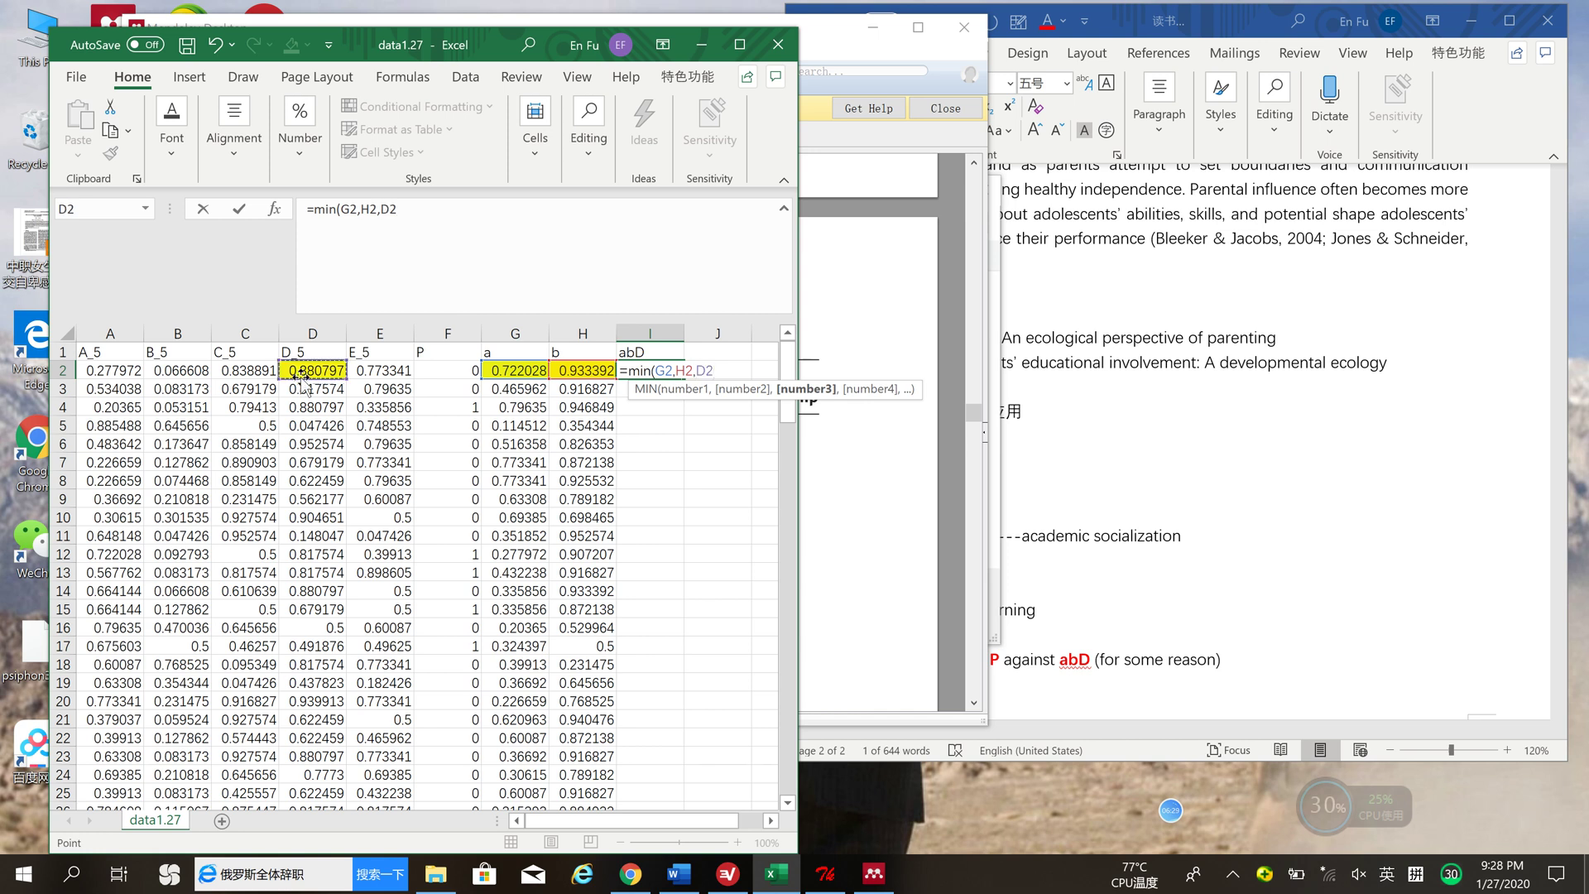
text())
key(Return)
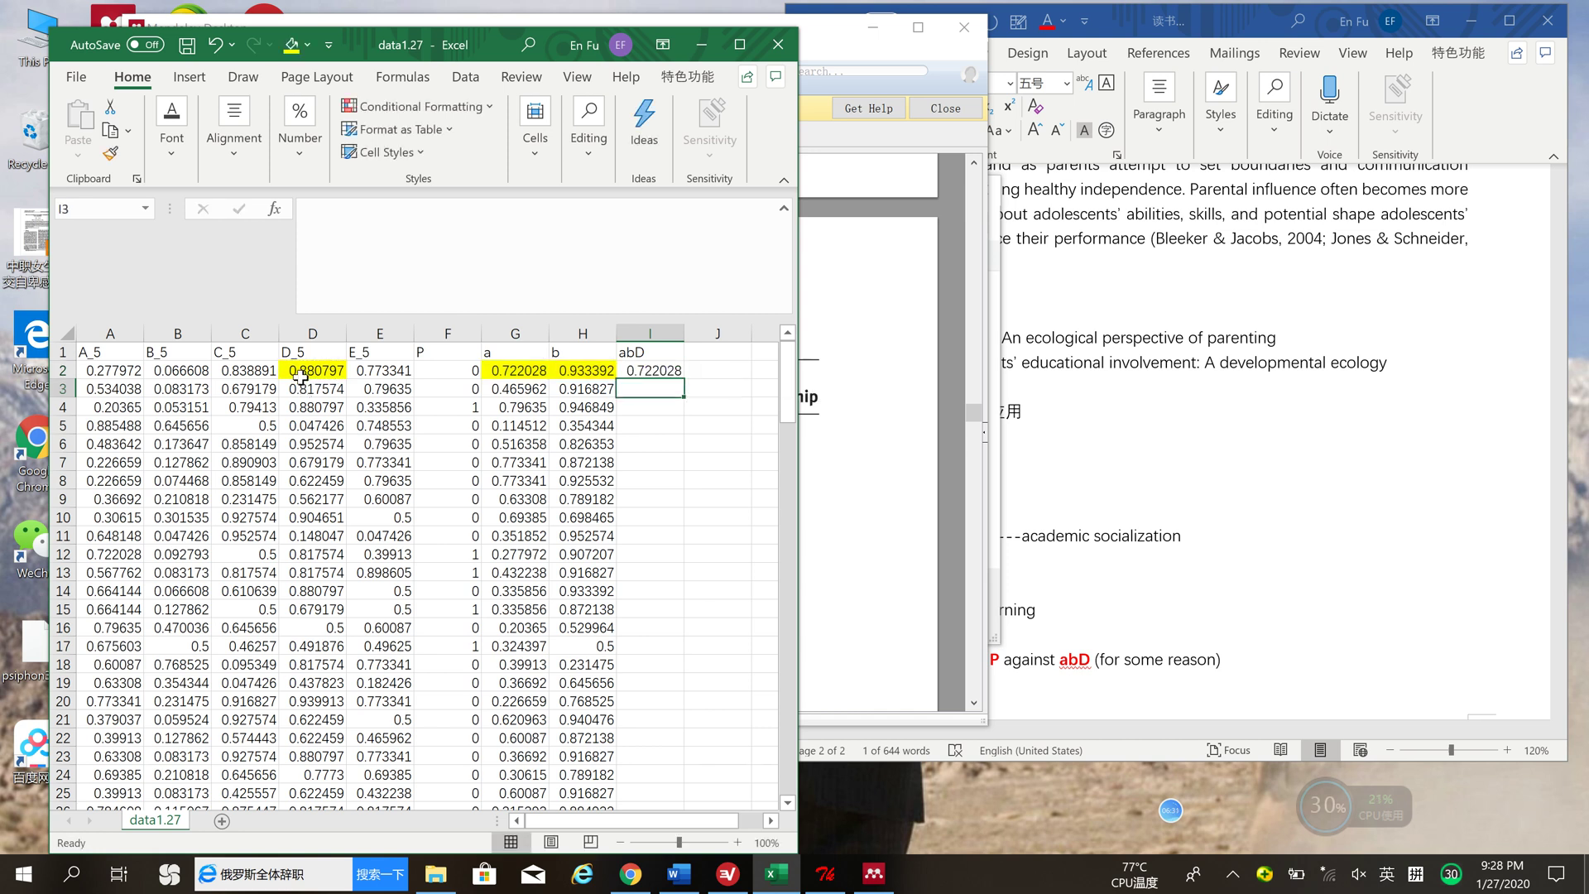
- Compare the abD formula with its source cells in rows 2 and 3, and copy it from I2 down to row 137
click(505, 372)
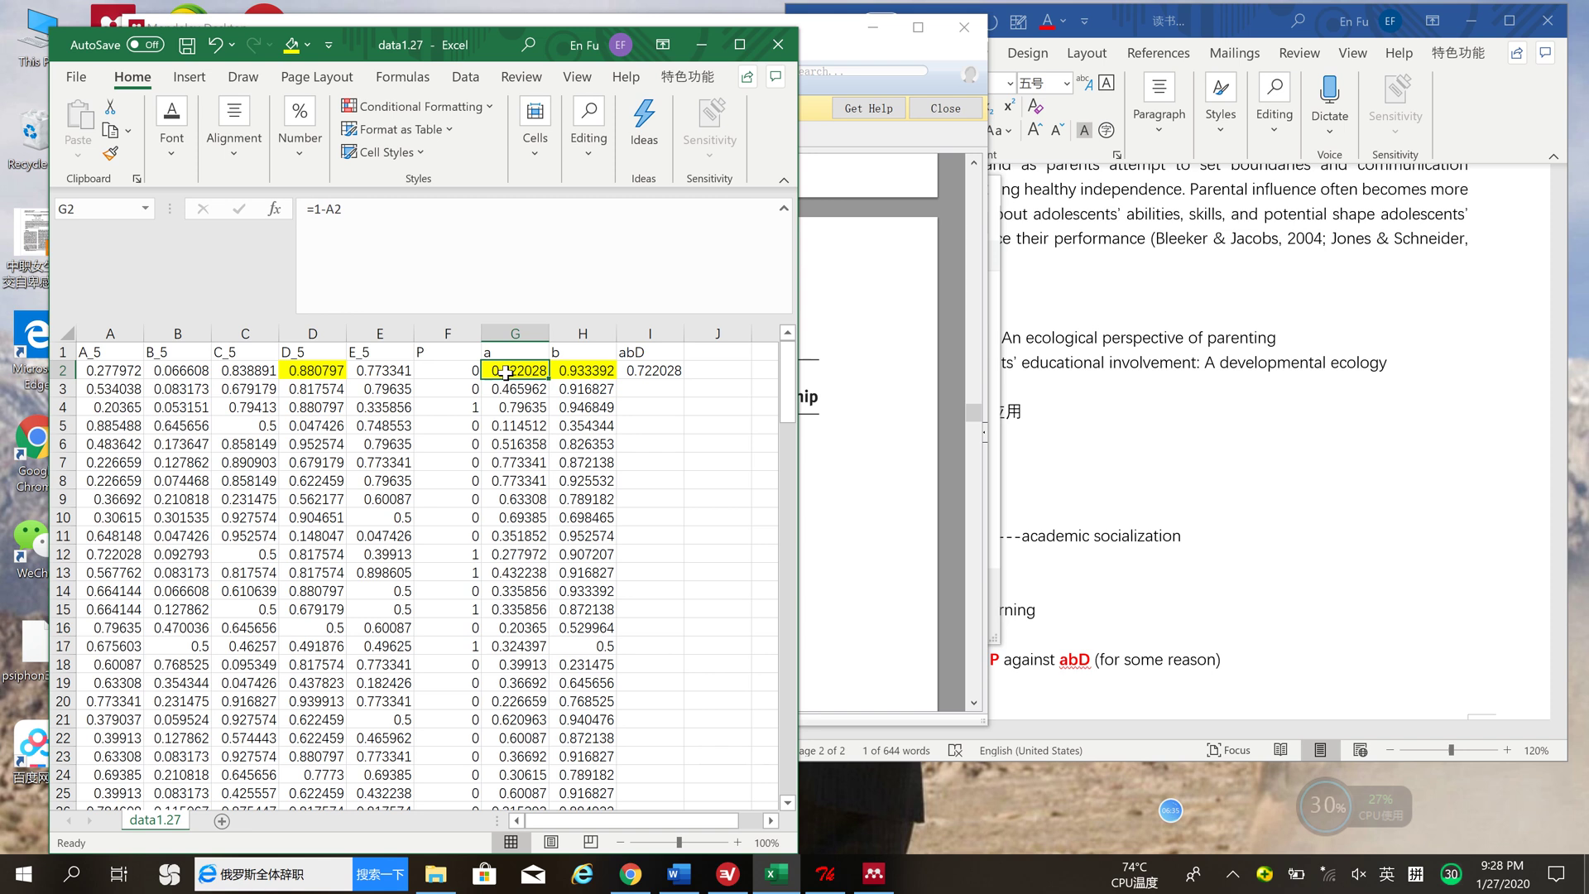
click(666, 369)
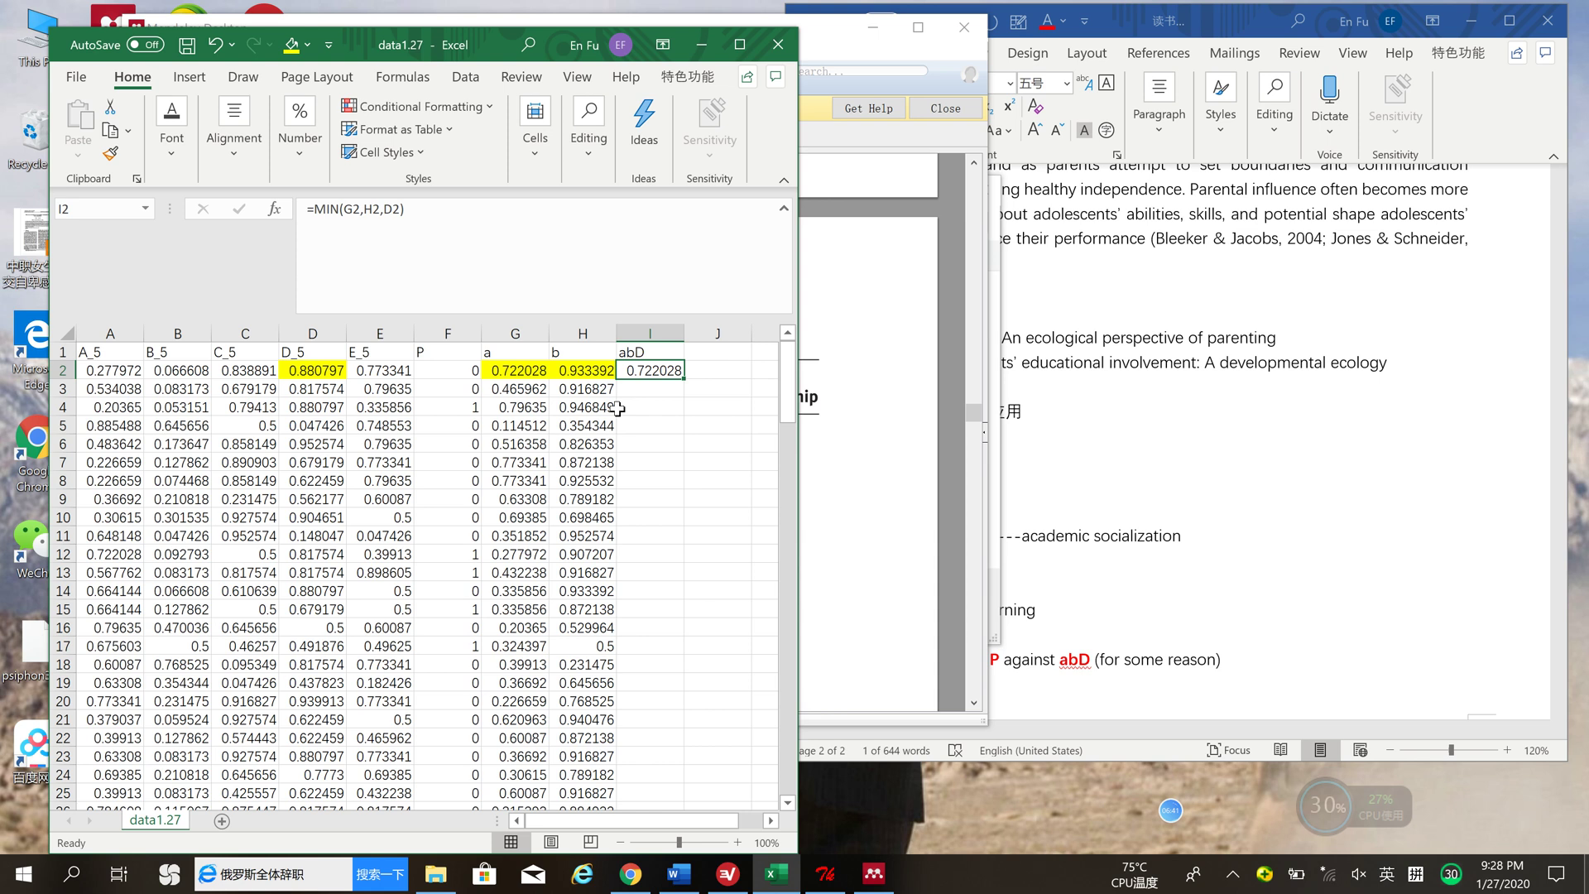
click(317, 391)
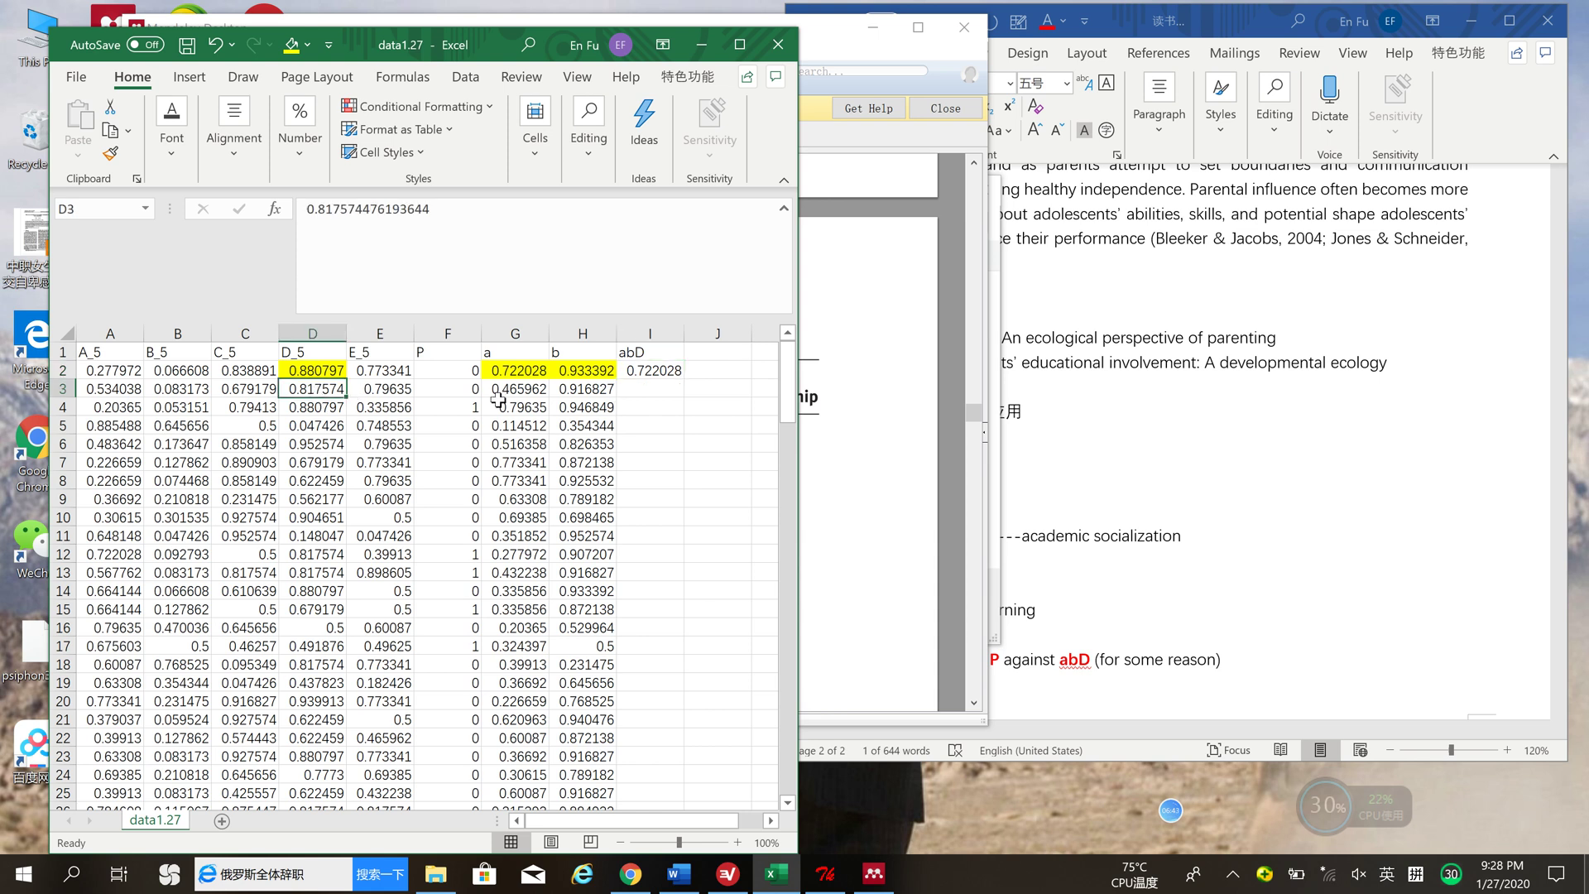
click(543, 389)
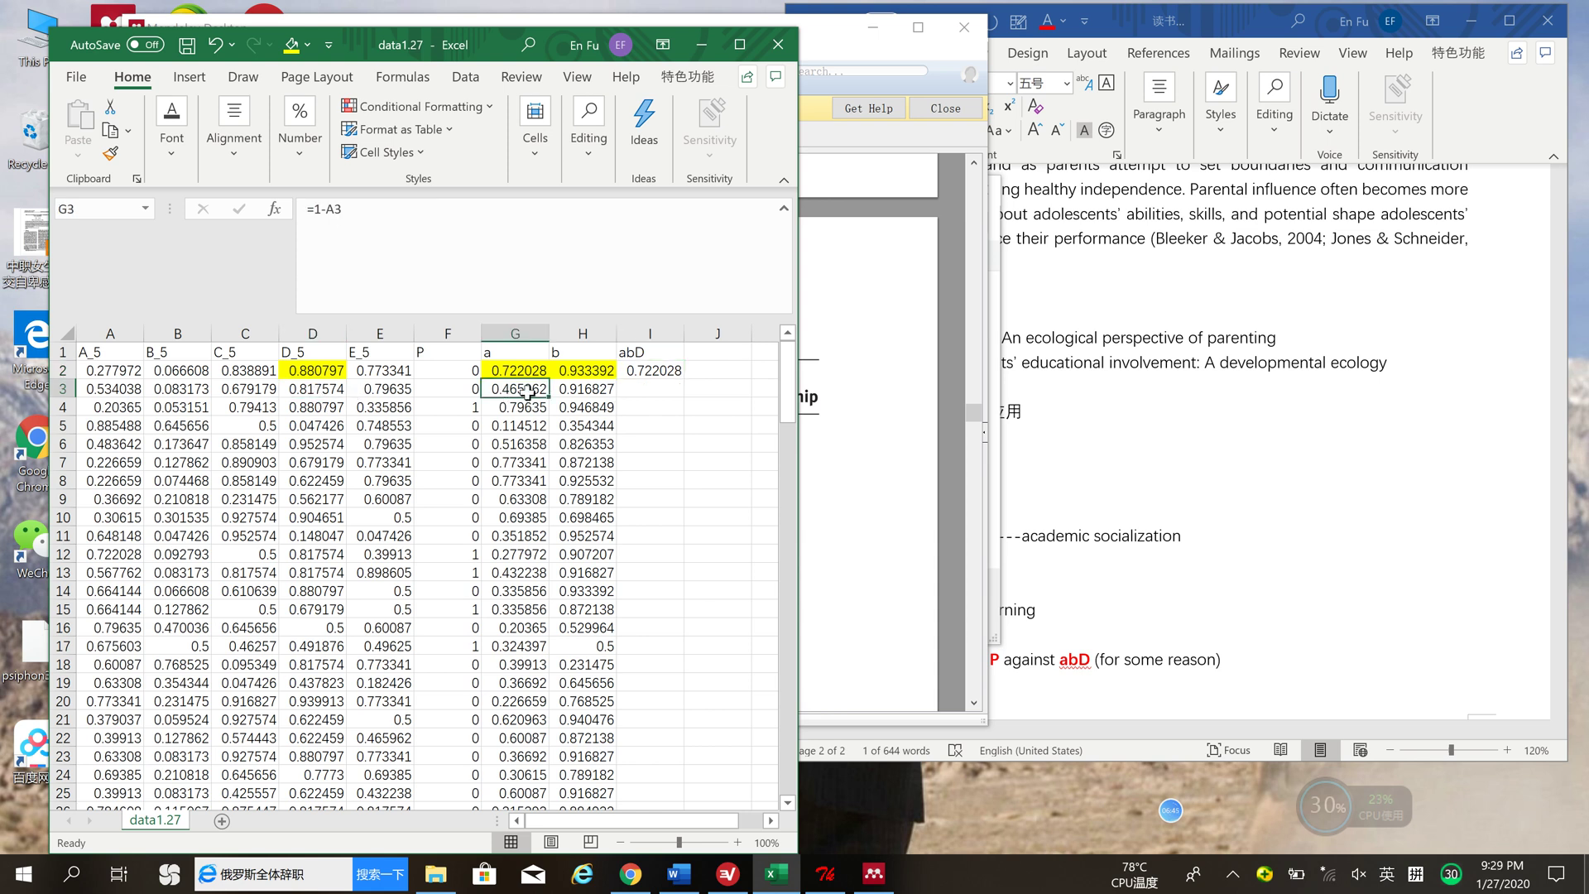
click(658, 373)
drag(685, 378, 683, 729)
drag(683, 728, 680, 713)
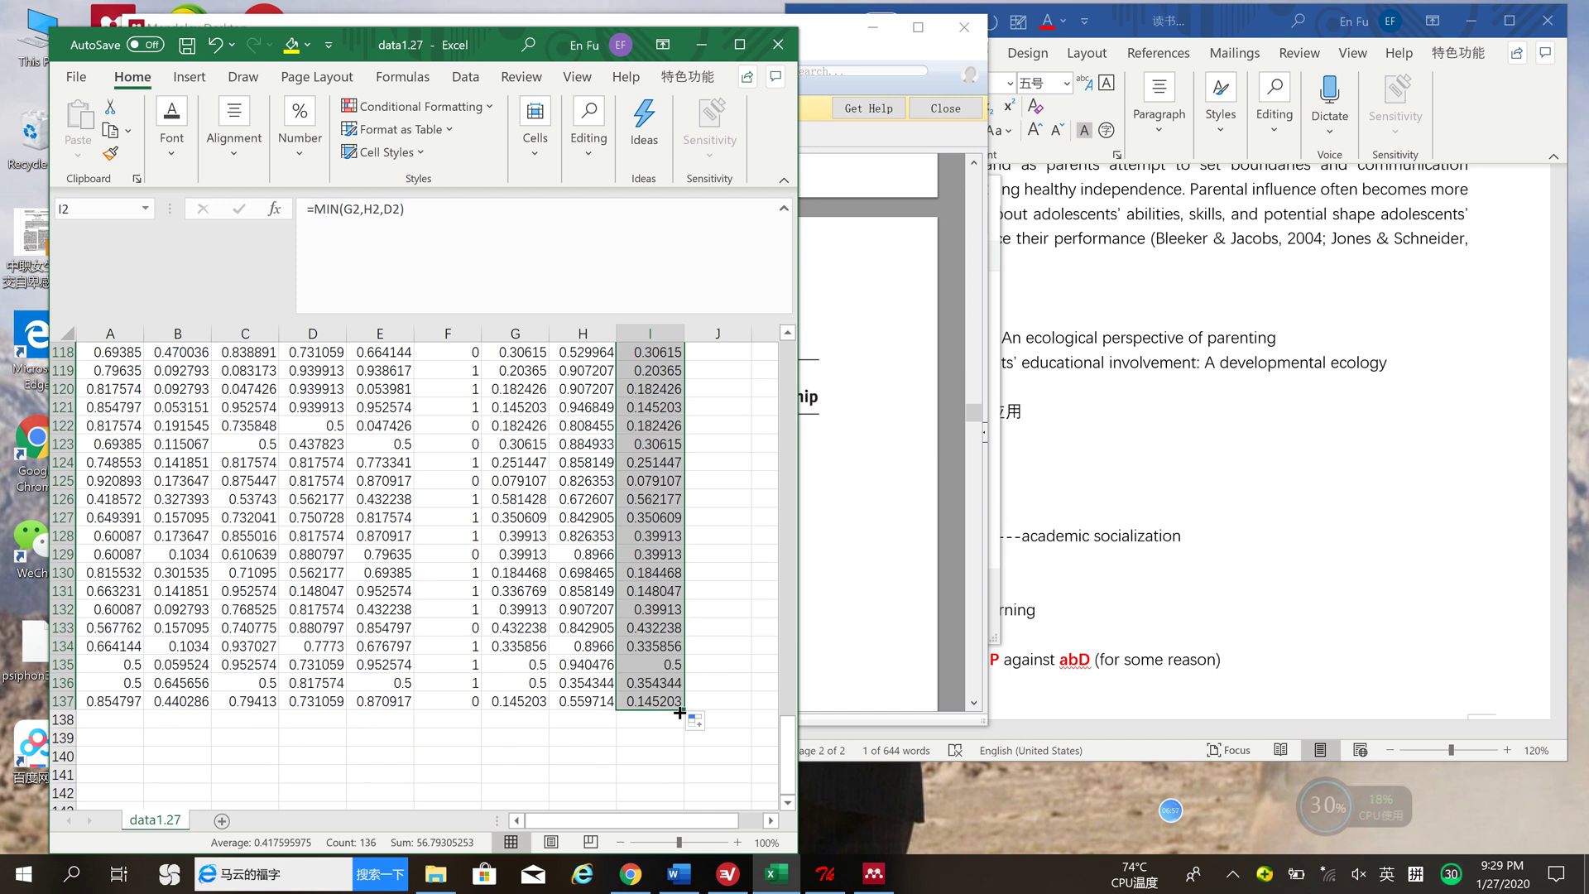
- Maximize the workbook window and reduce the abD values in column I to two decimal places
click(740, 44)
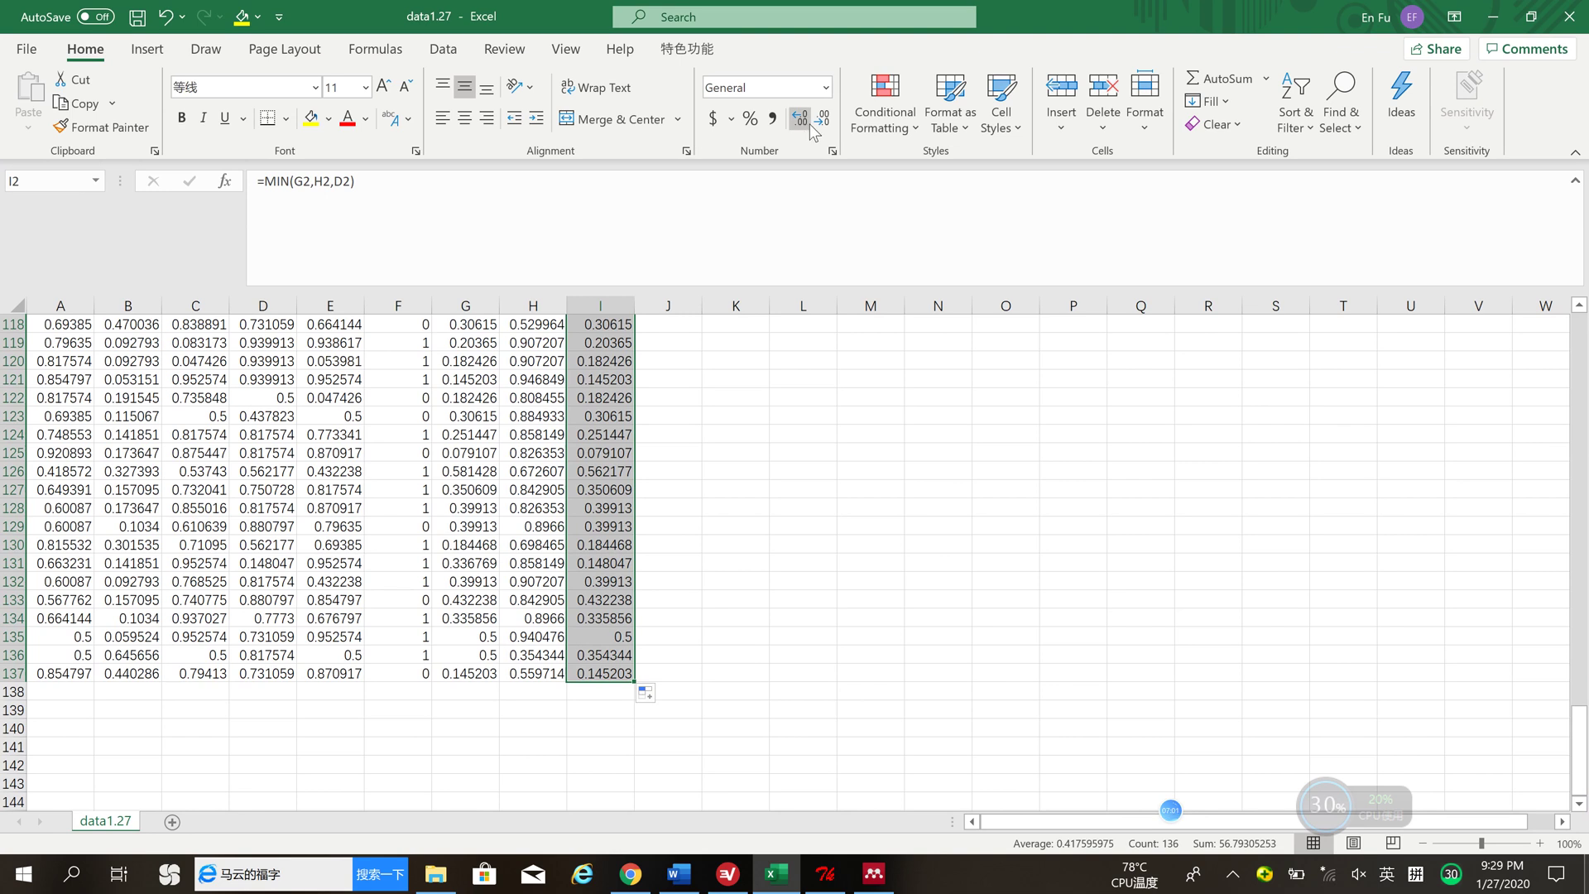
click(820, 124)
click(820, 124)
click(820, 124)
click(820, 124)
click(670, 505)
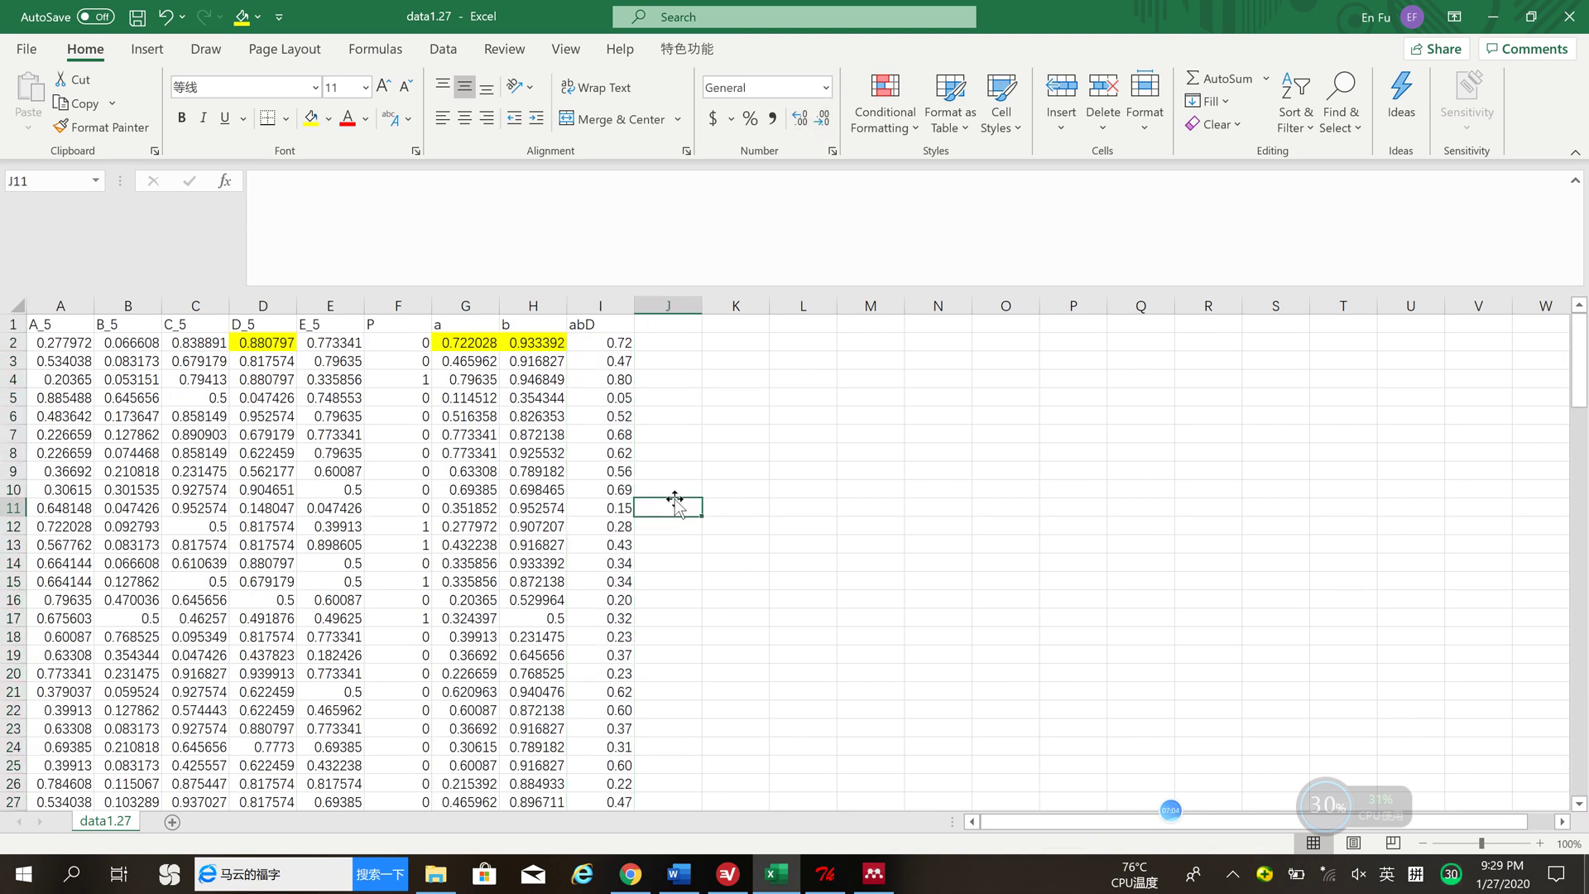
click(621, 363)
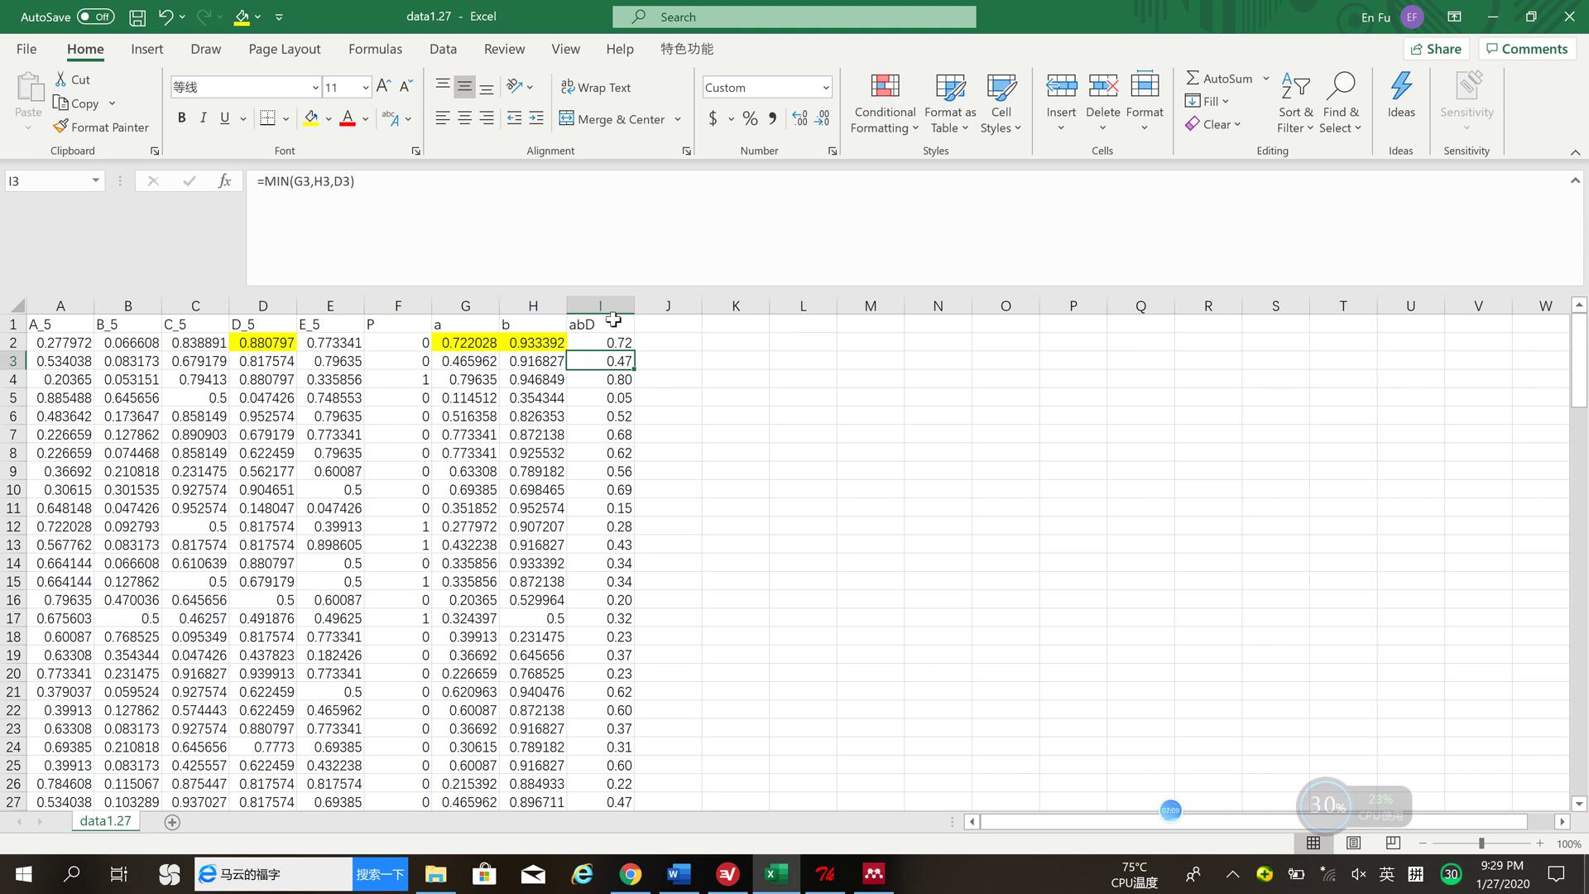
- Save the data1.27 workbook and close it
click(826, 879)
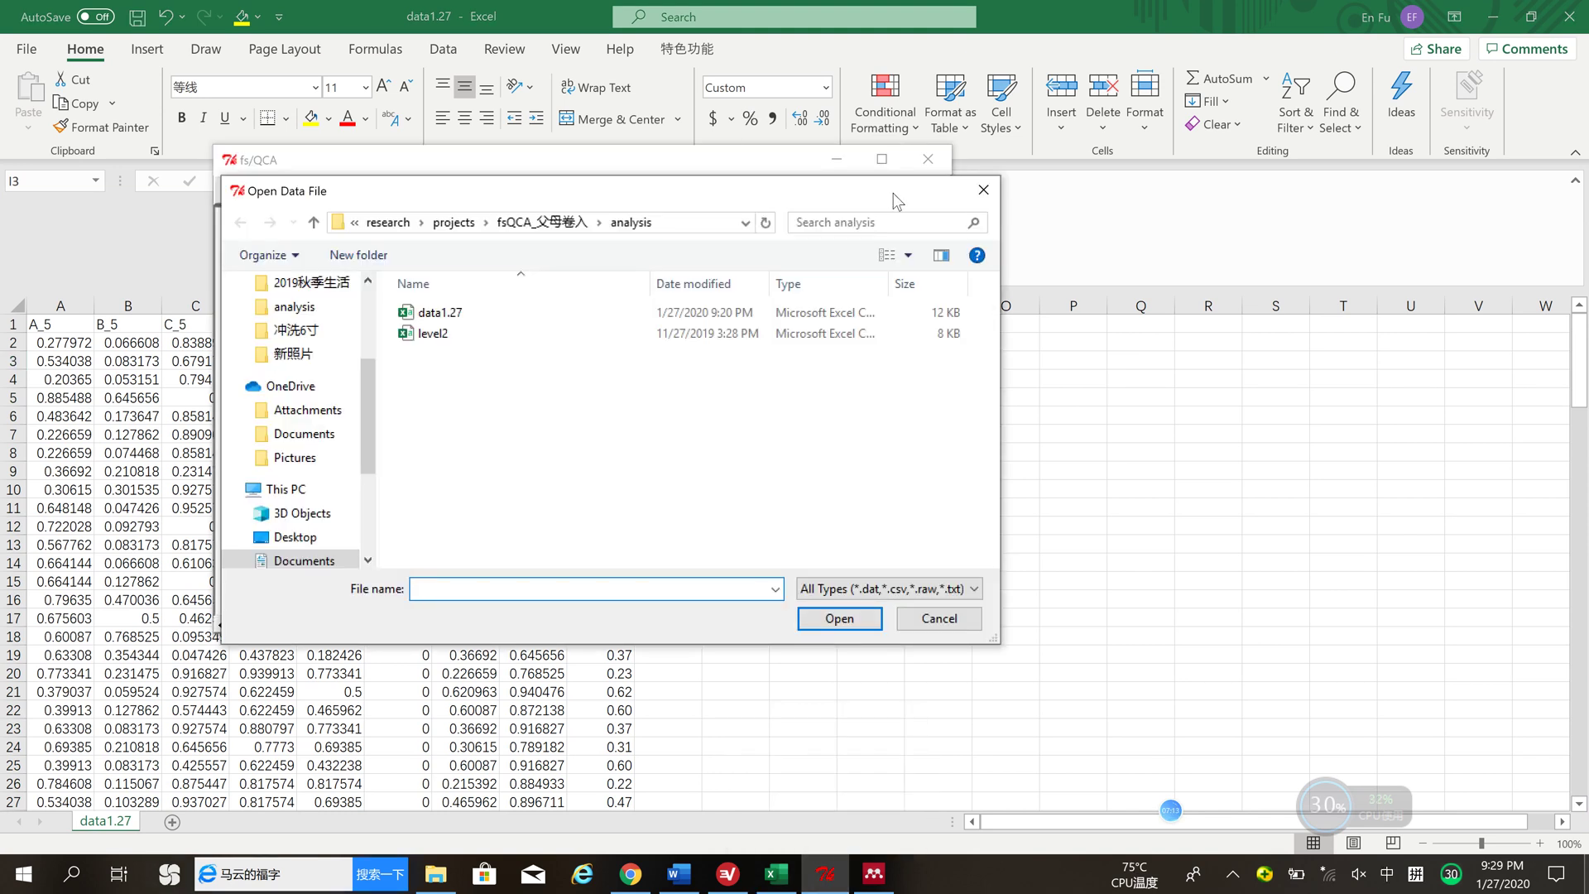
click(1154, 10)
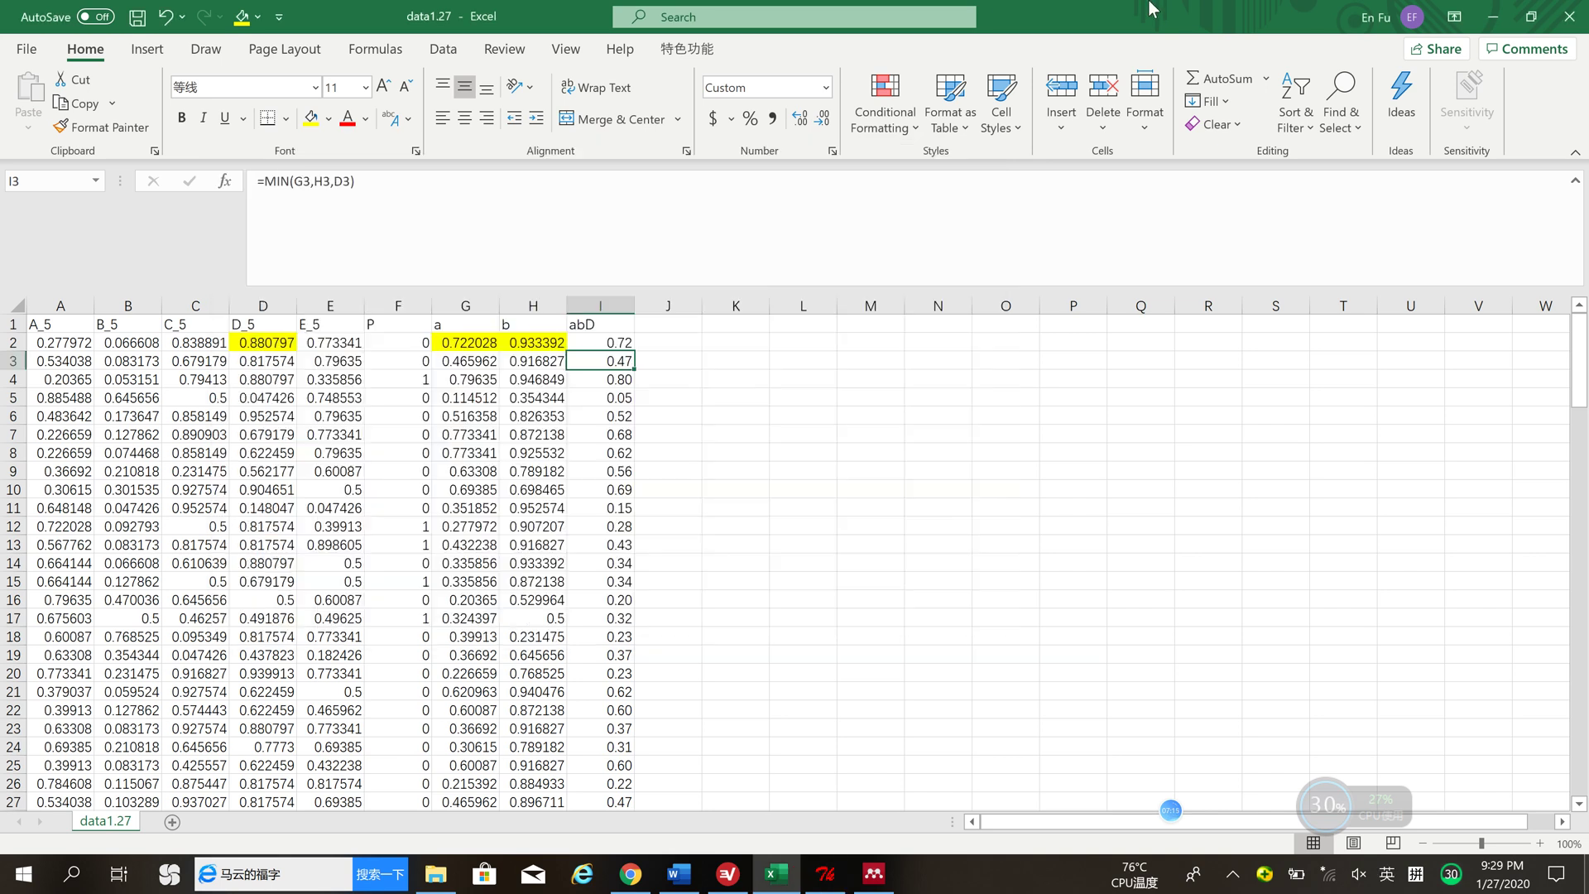
click(147, 18)
click(1570, 18)
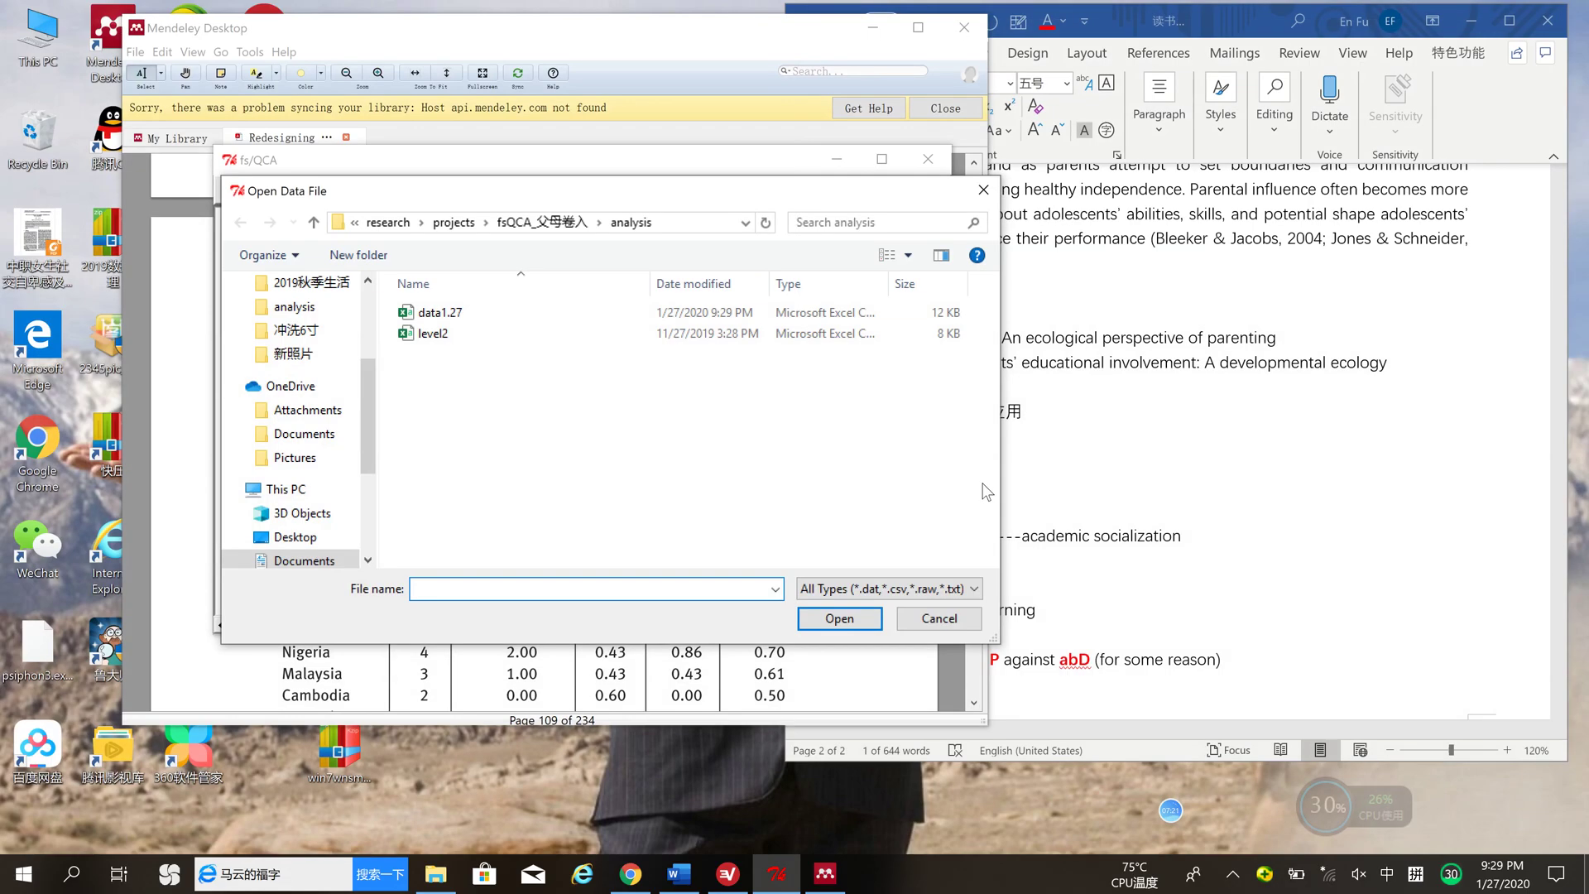
- Dismiss the pending file dialog in fsQCA and open the updated data1.27 data file from the analysis folder
click(983, 189)
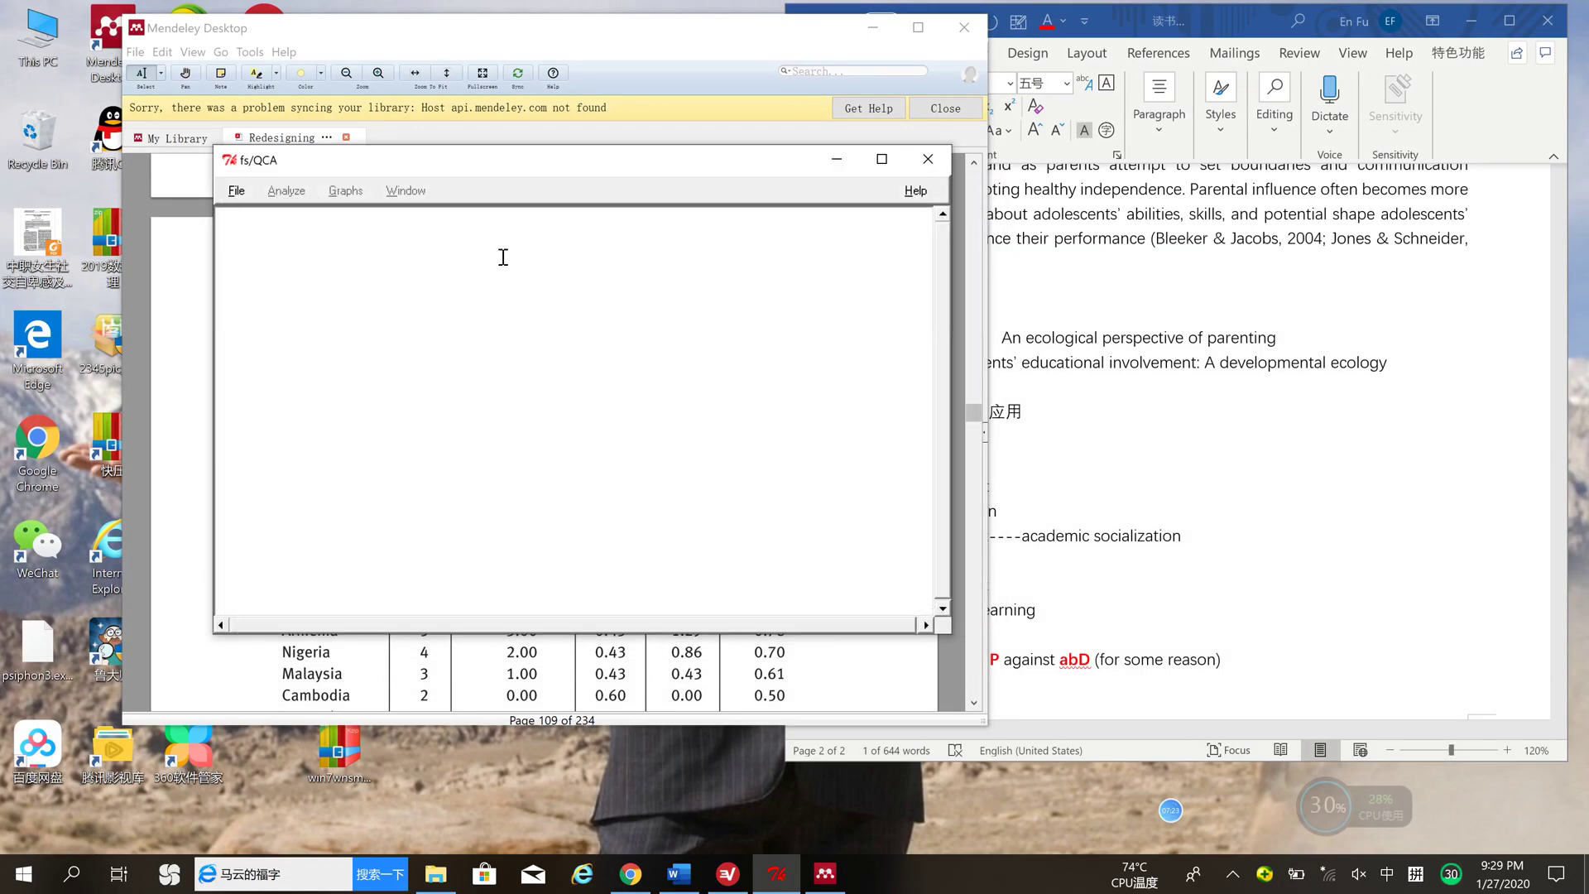
click(236, 194)
mouse_move(281, 234)
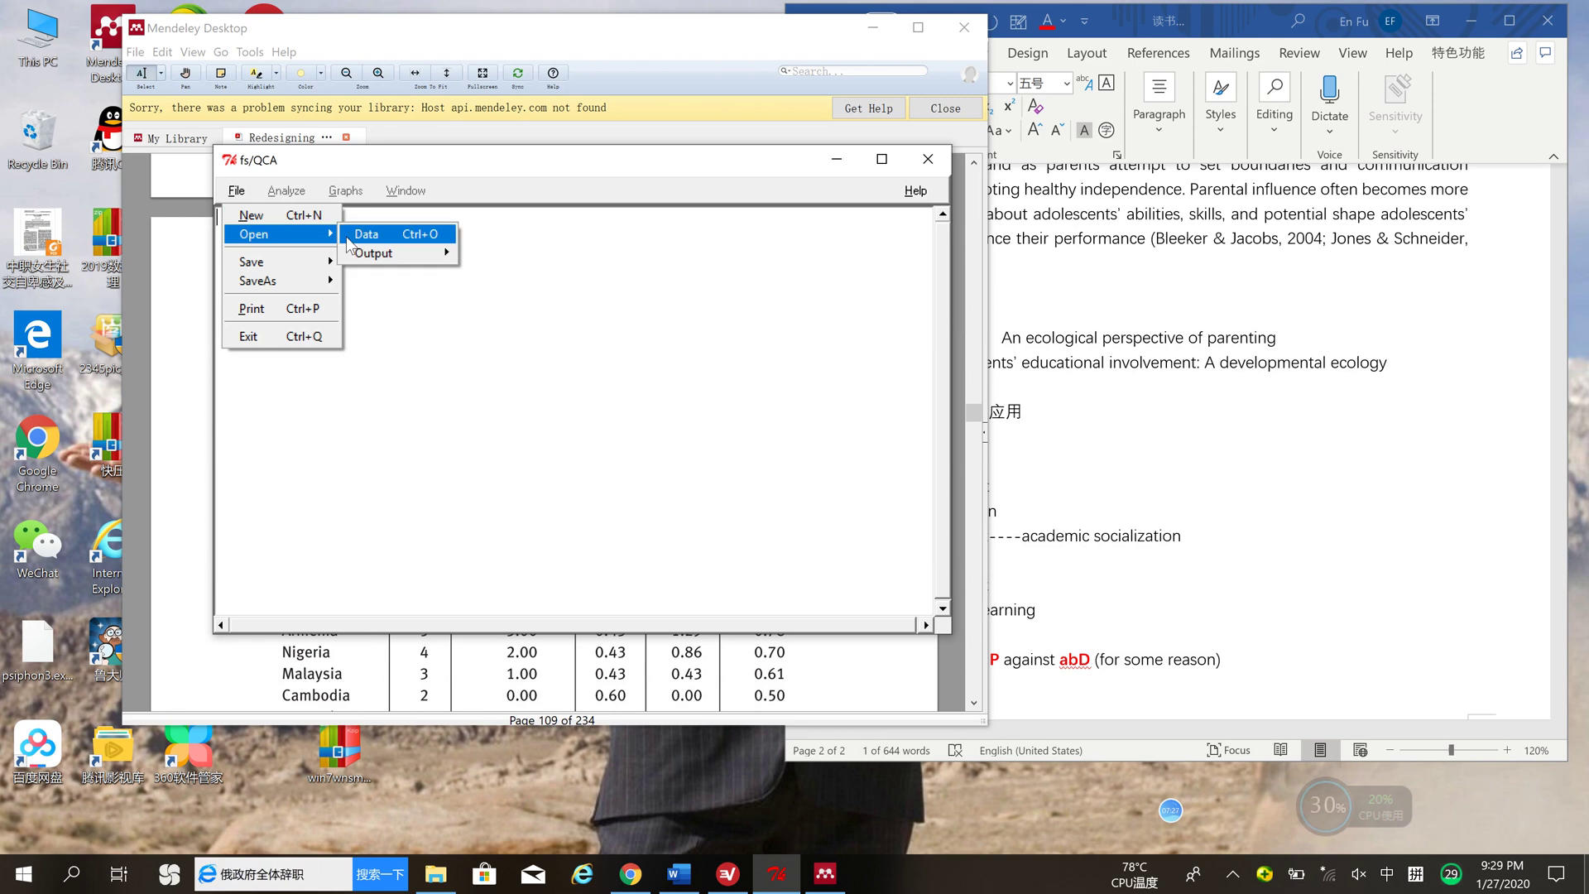
click(364, 234)
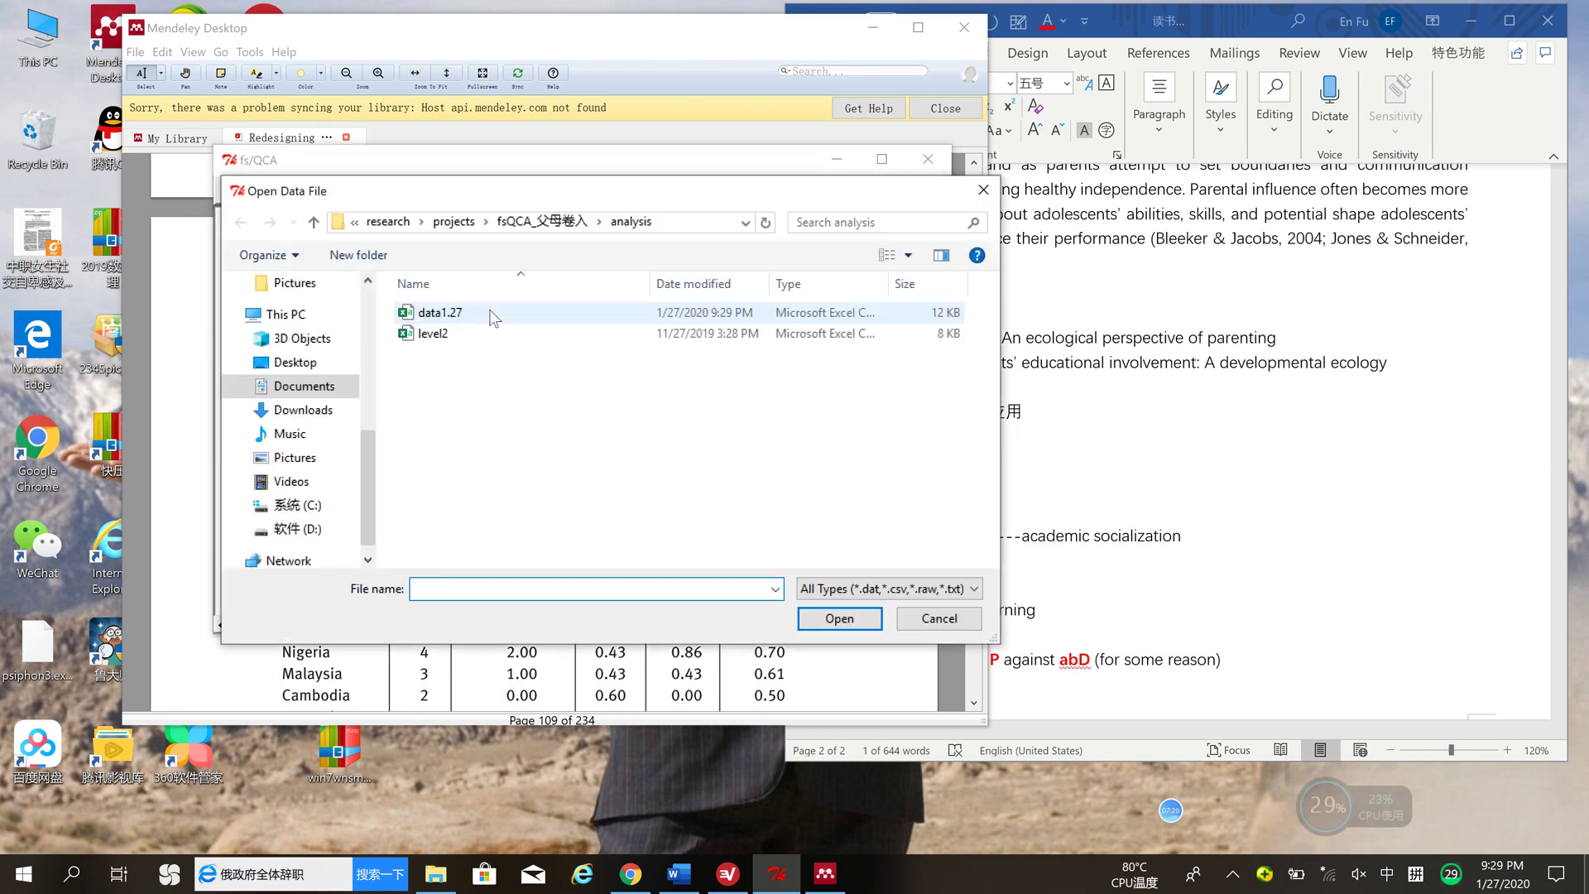
click(489, 312)
click(801, 619)
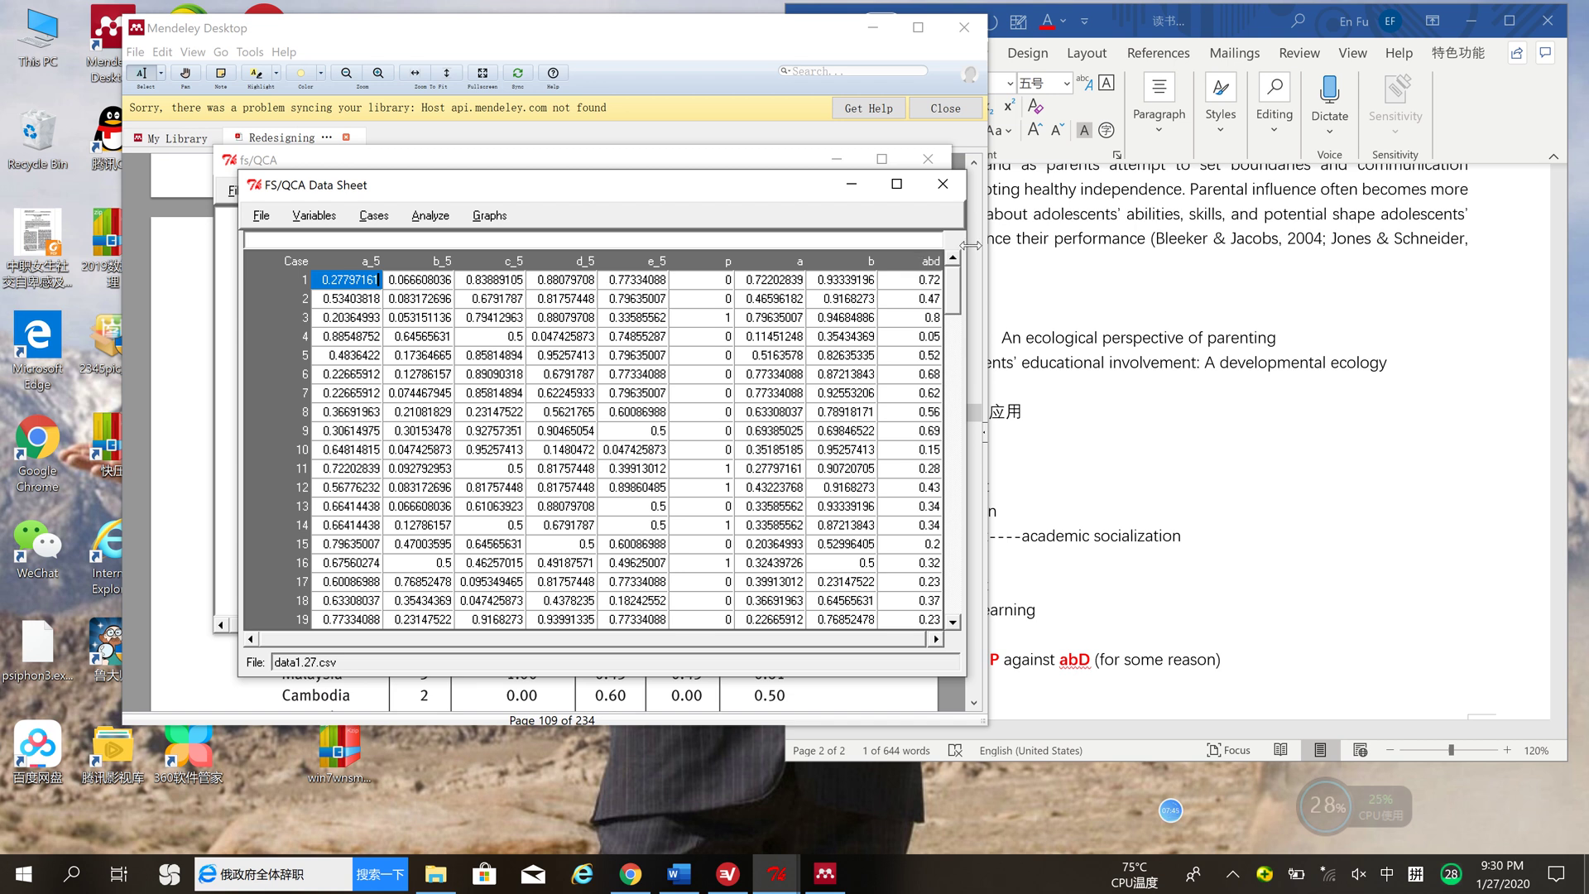
- Widen the fsQCA data sheet window and inspect the p and abd columns
drag(966, 244, 1017, 225)
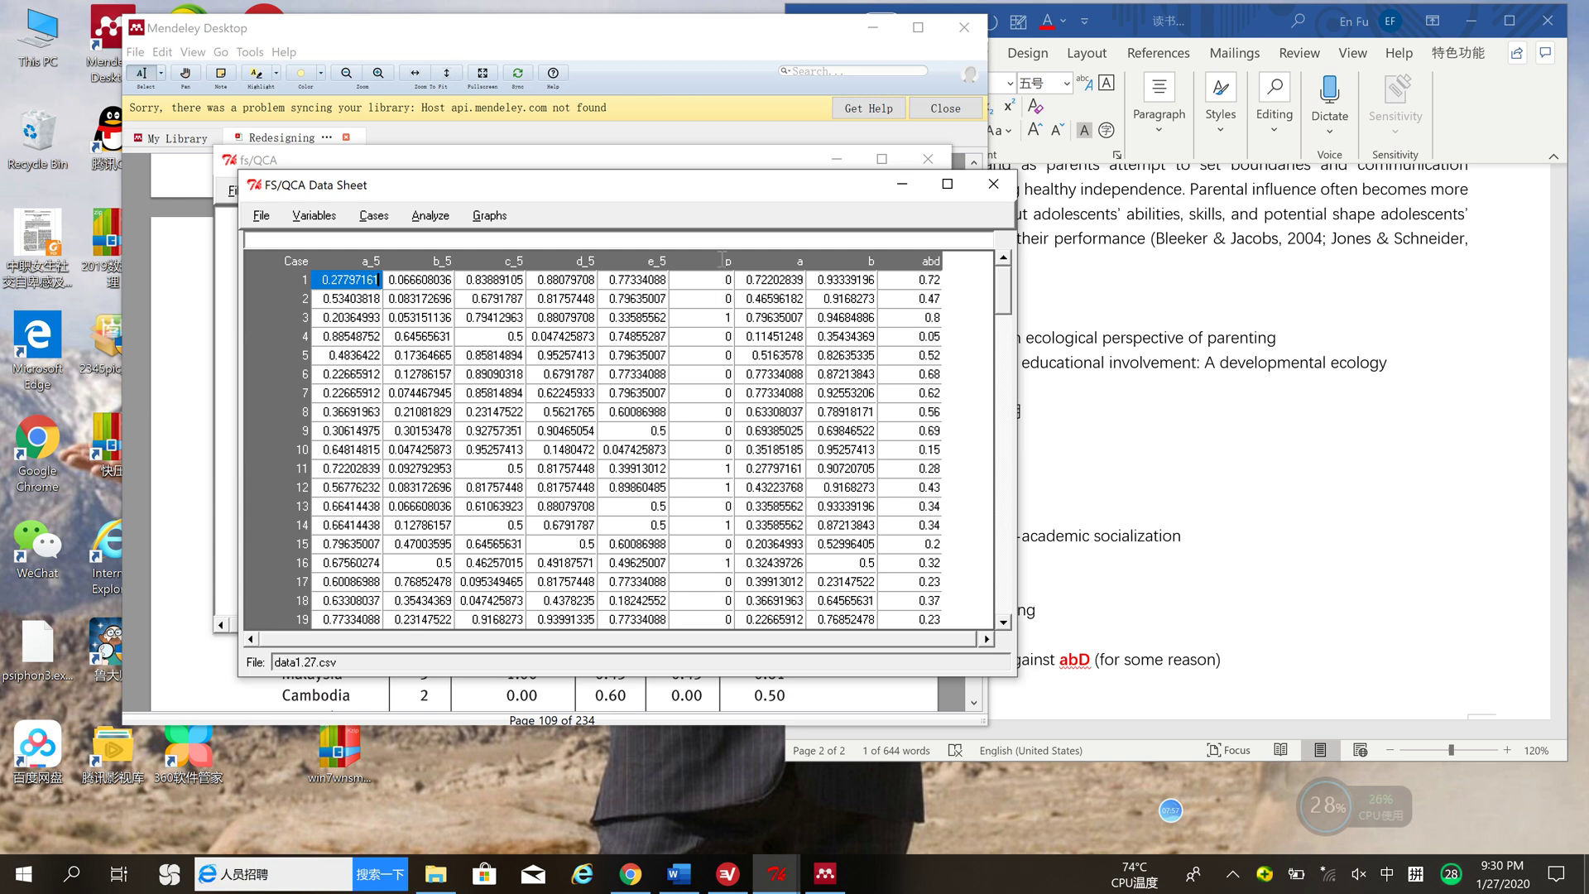
click(720, 280)
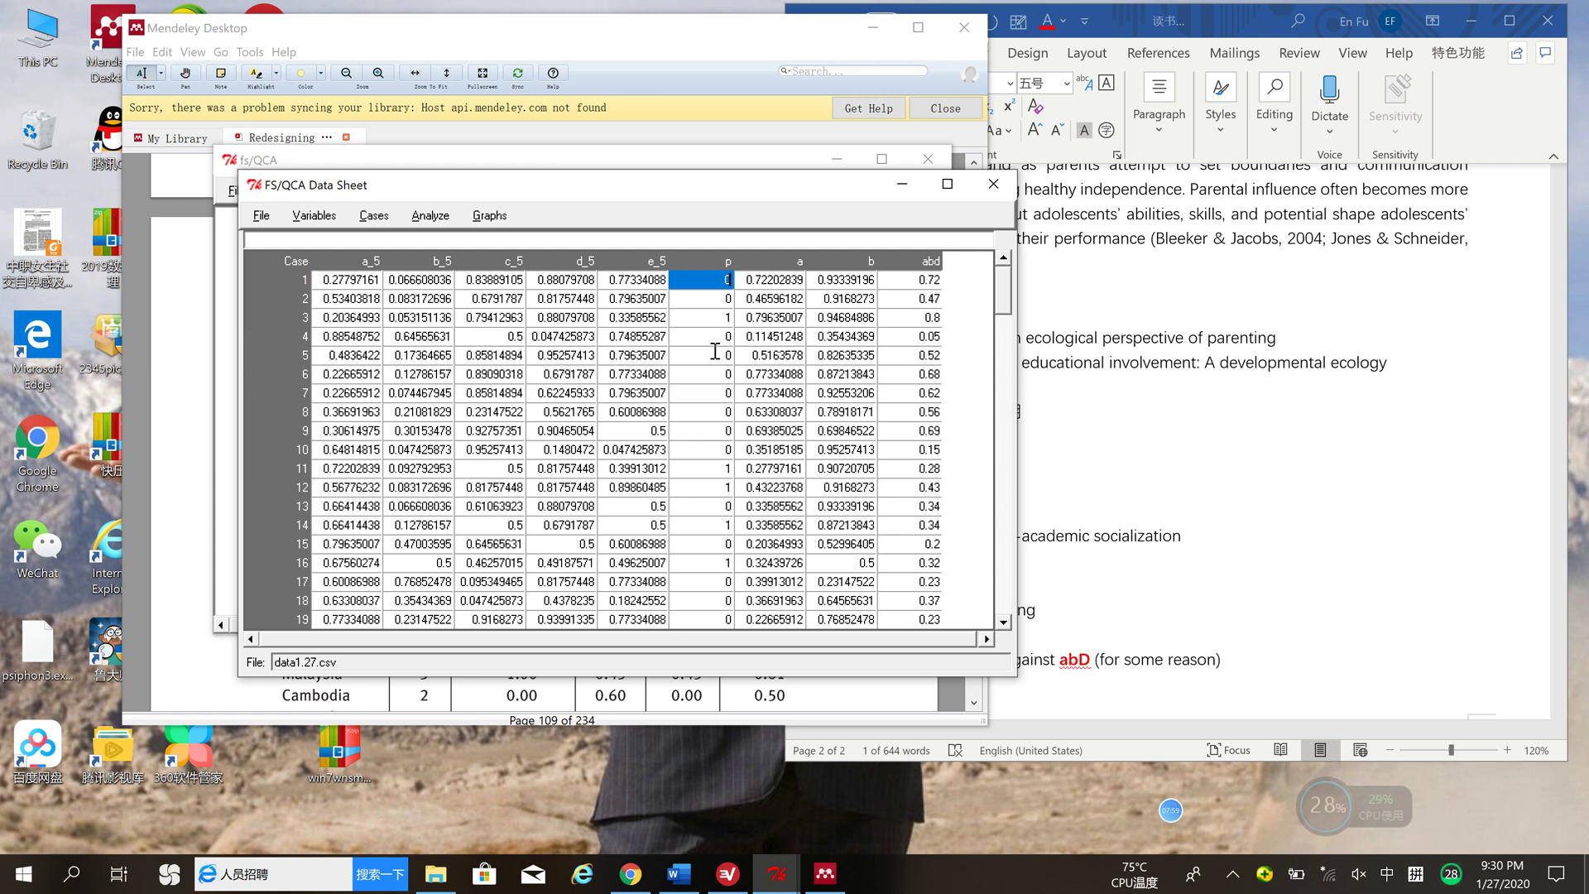
click(715, 353)
click(927, 297)
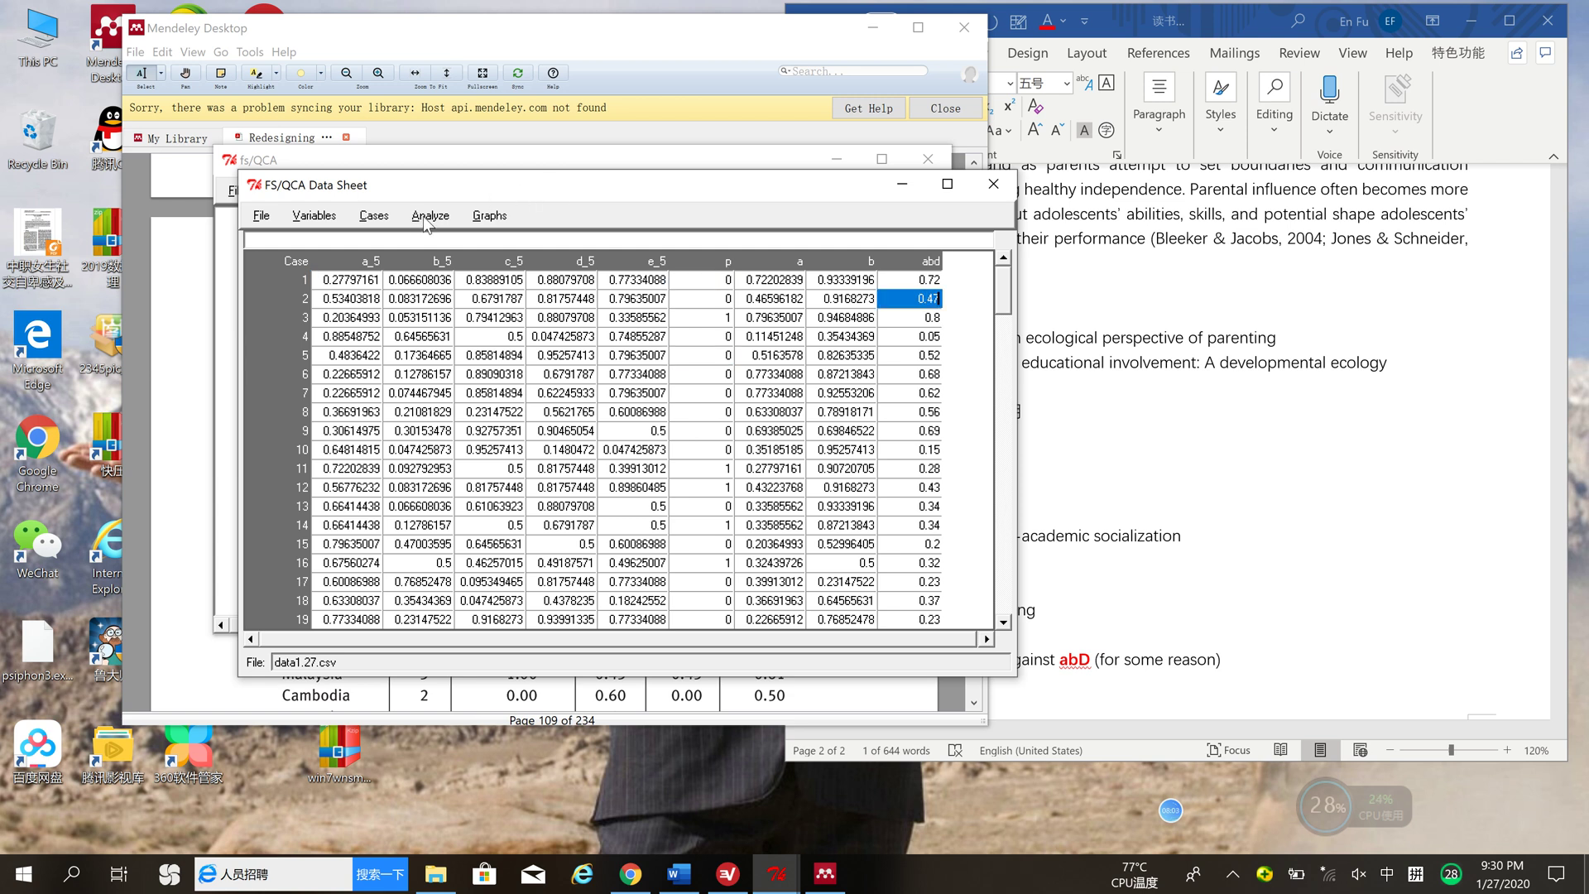
- Open a fuzzy-set XY plot for the data1.27 data and check the example plots' titles in the Chrome e-mail
click(470, 217)
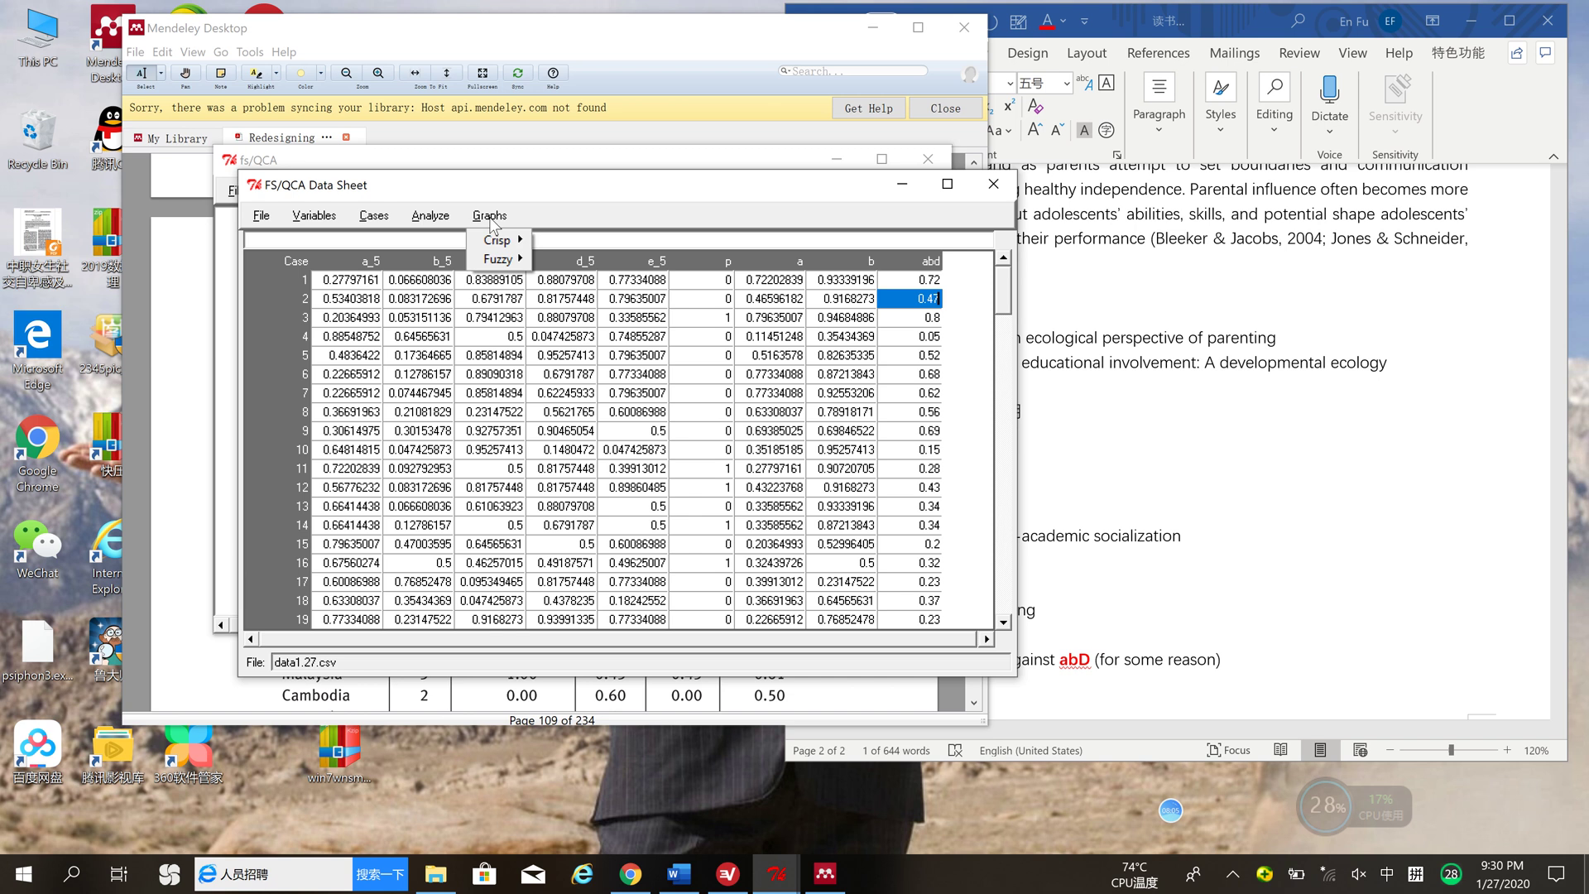
mouse_move(507, 246)
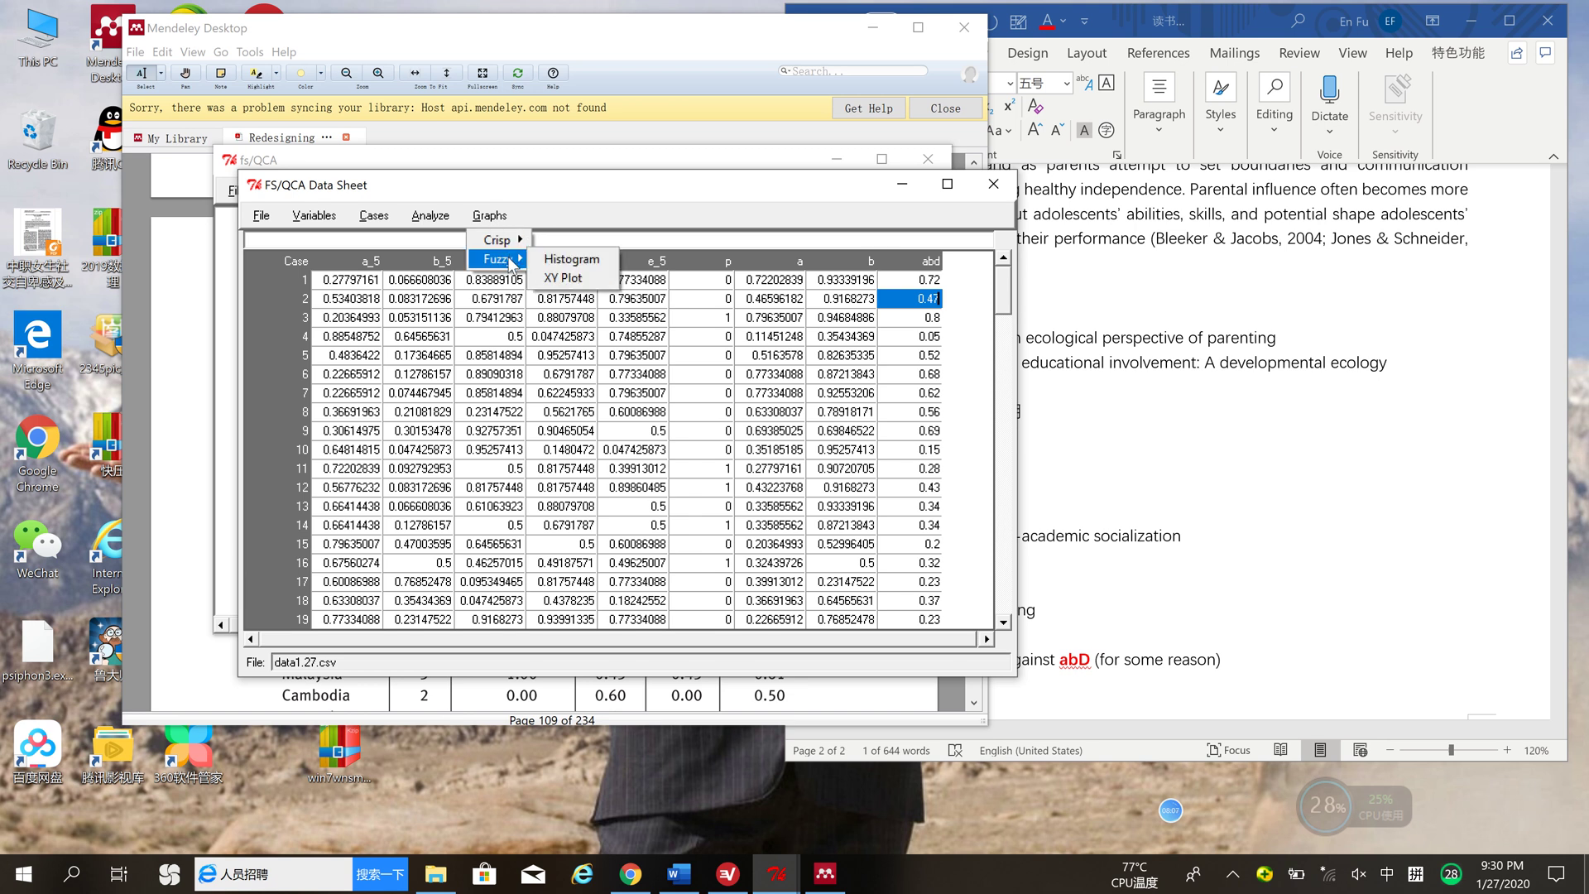
click(544, 278)
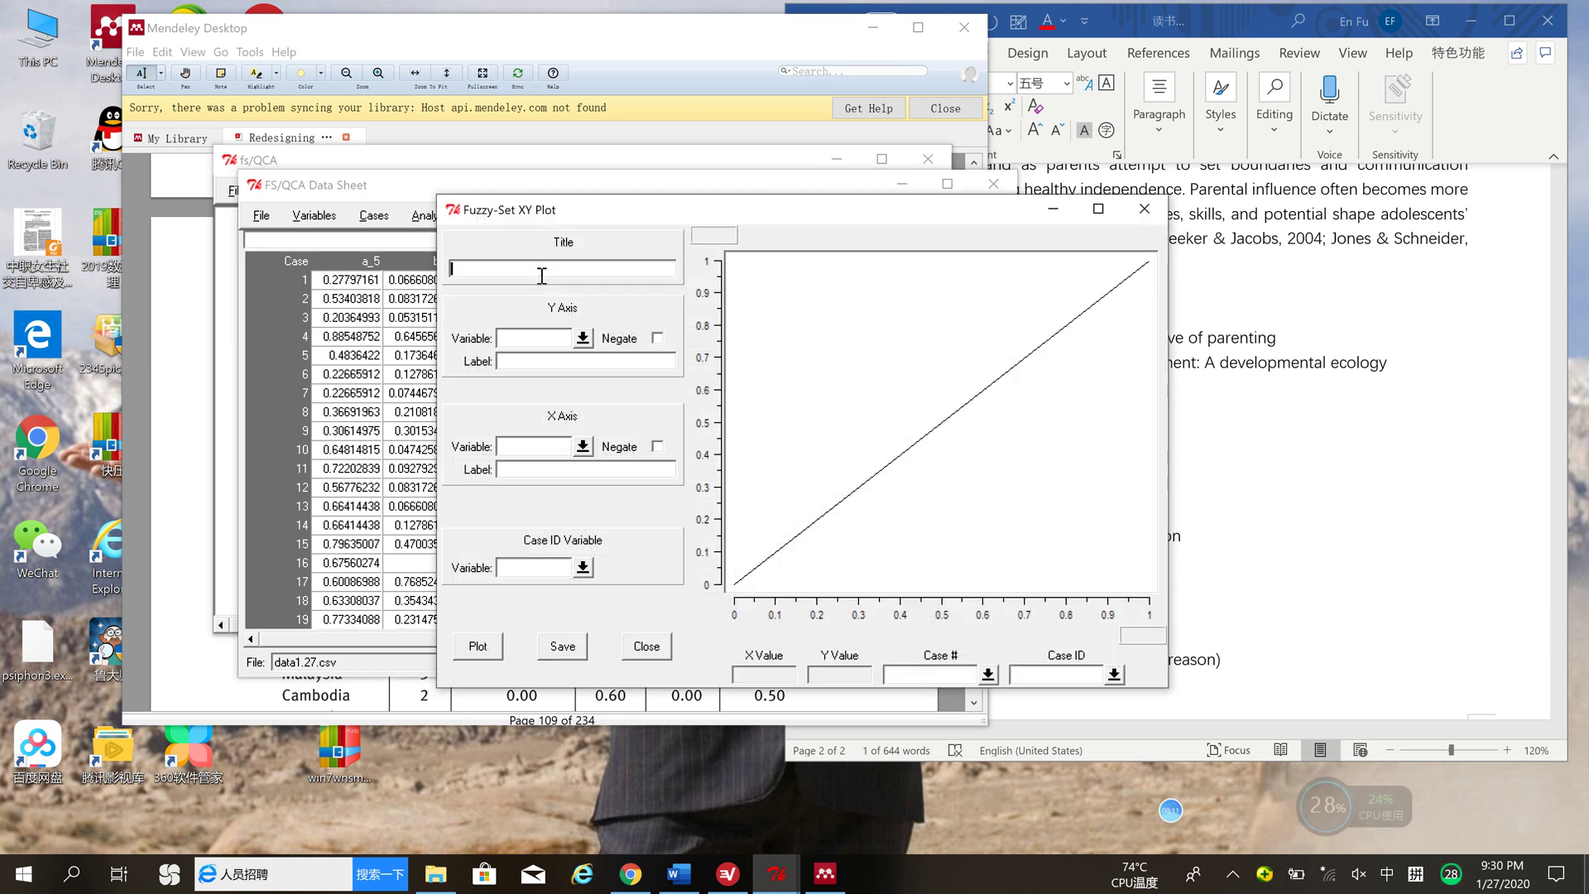
click(650, 881)
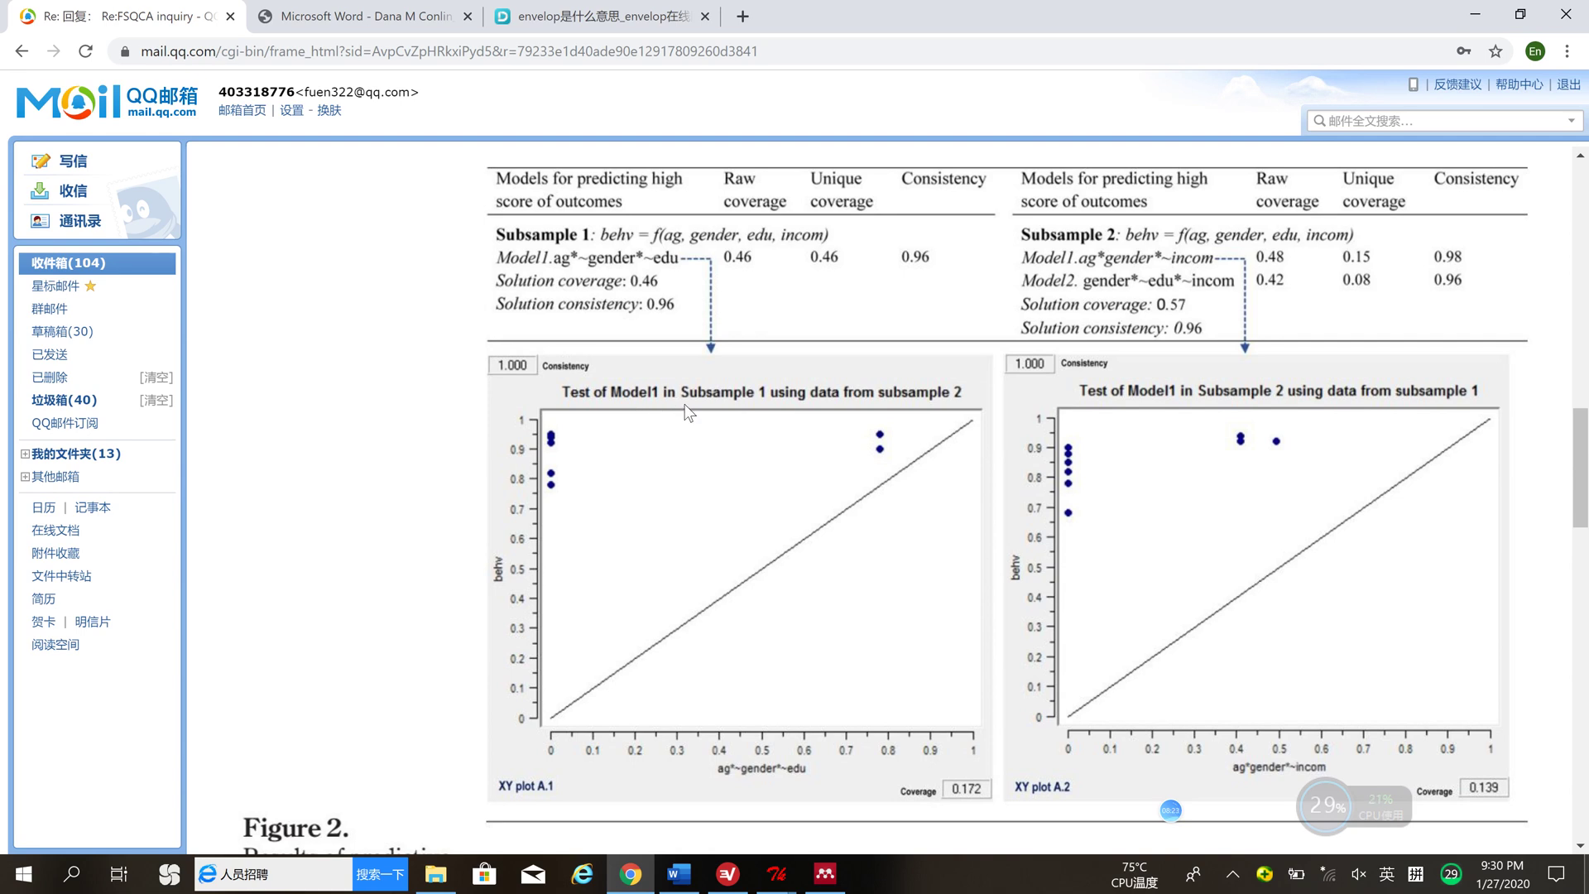
click(1469, 18)
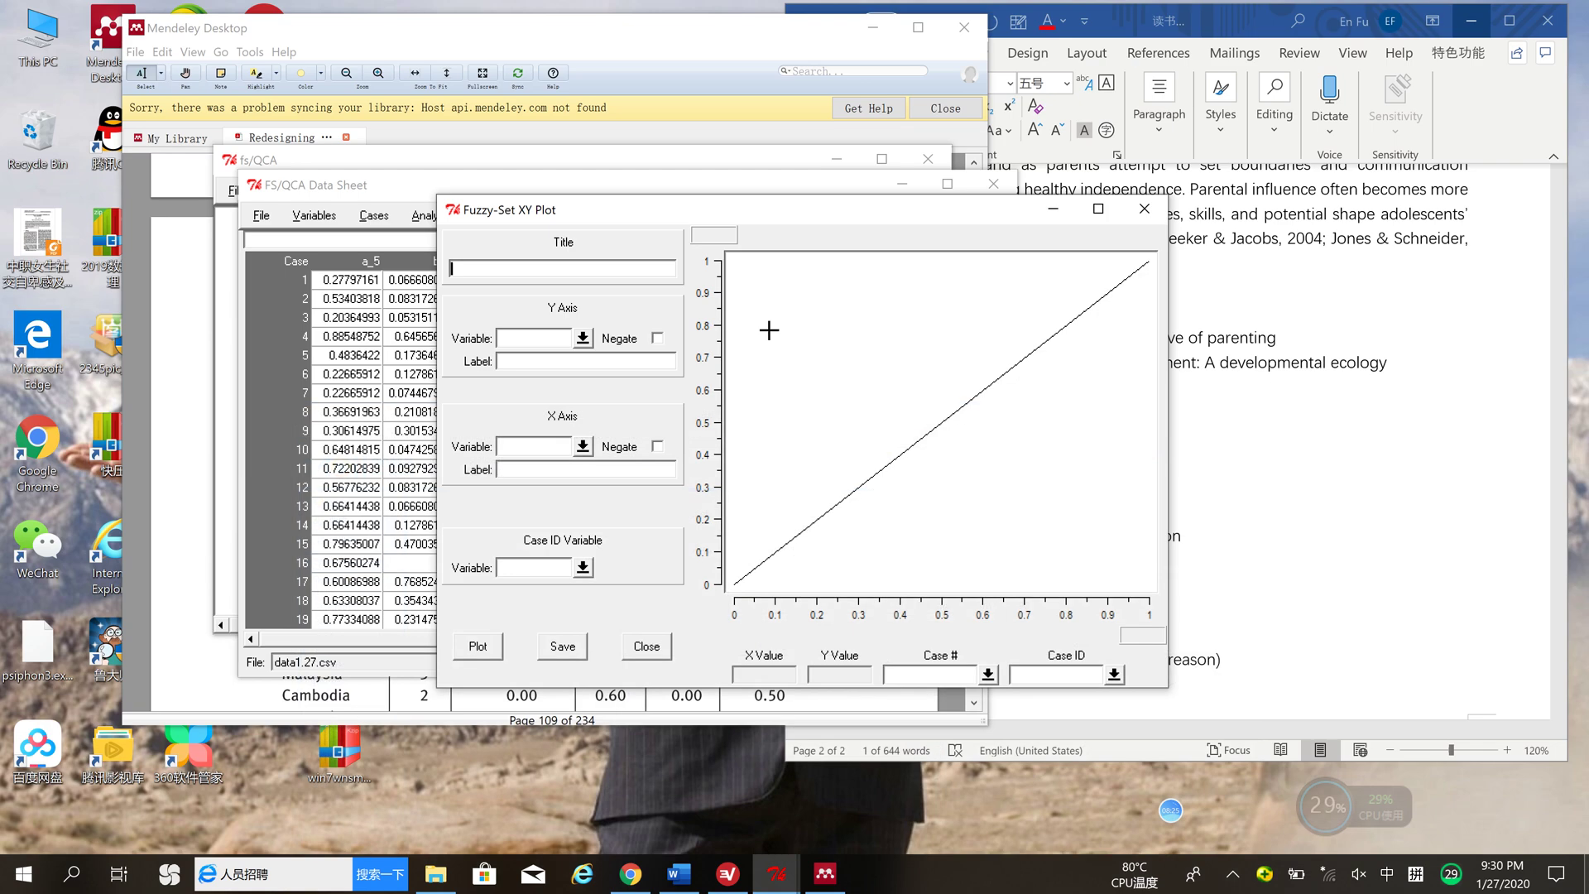
- Title the XY plot "test", discarding the Chinese input suggestions and switching to English input
text(st)
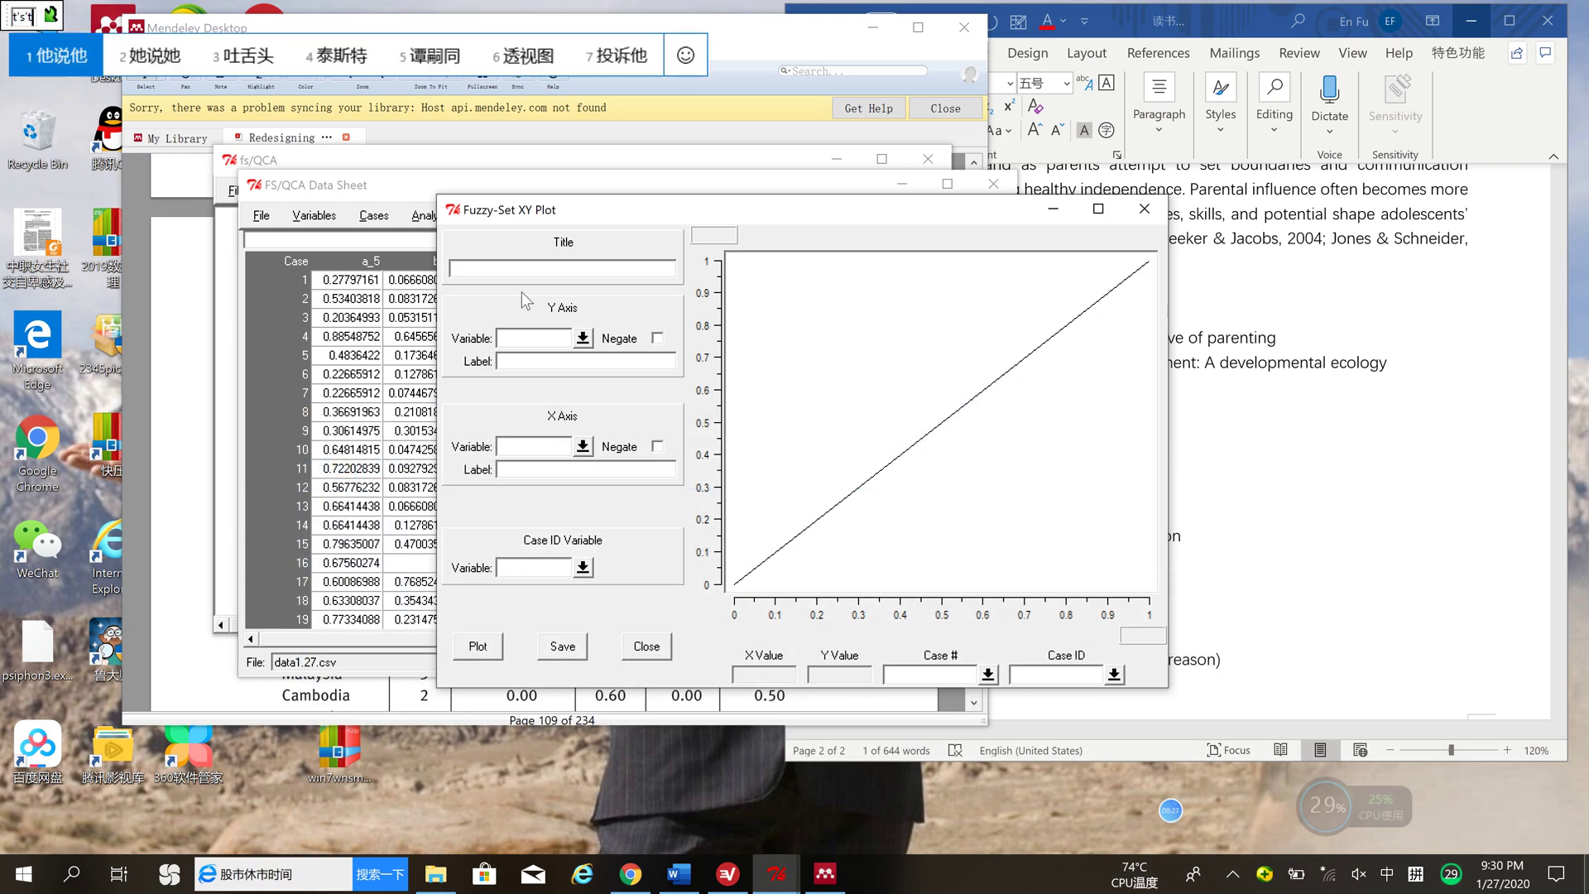
key(Escape)
key(shift)
text(tes)
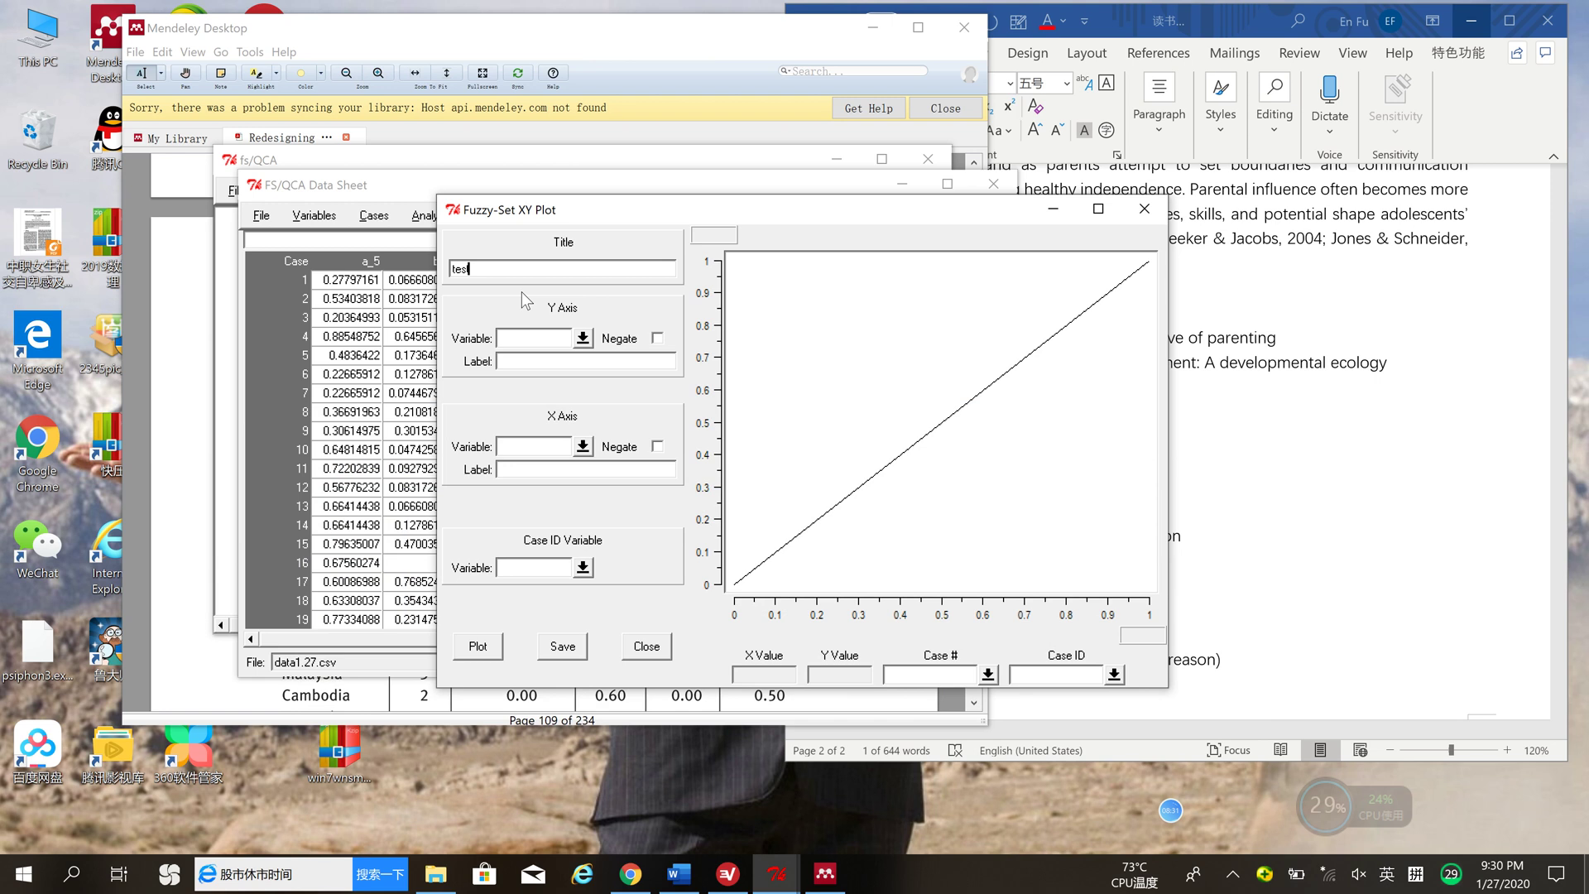
text(t)
- Assign p as the Y axis variable and abd as the X axis variable of the XY plot
click(582, 339)
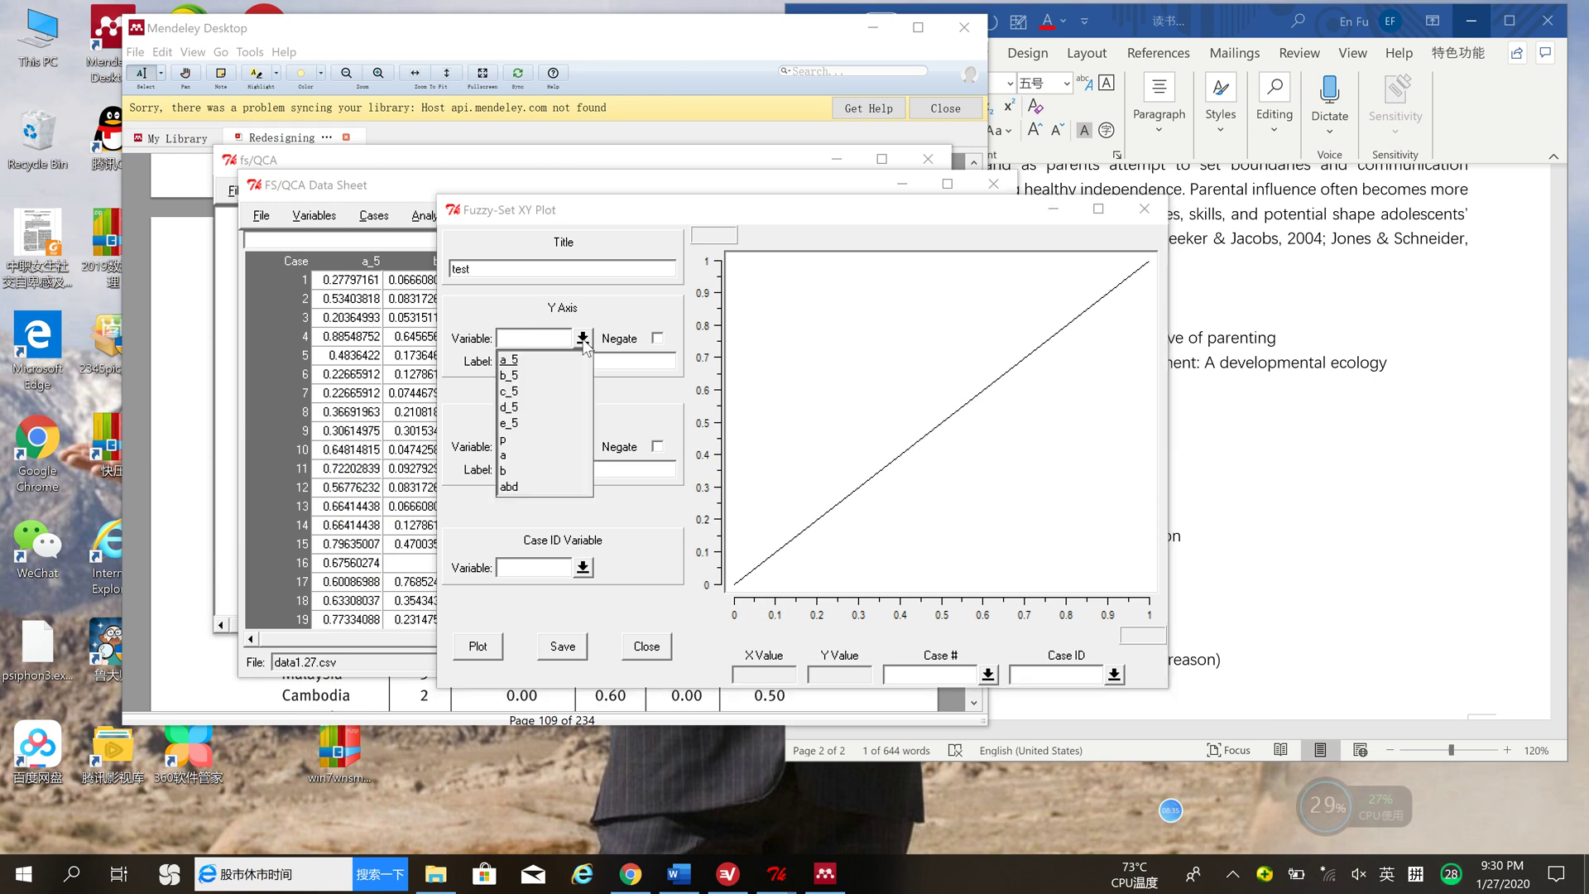
click(538, 440)
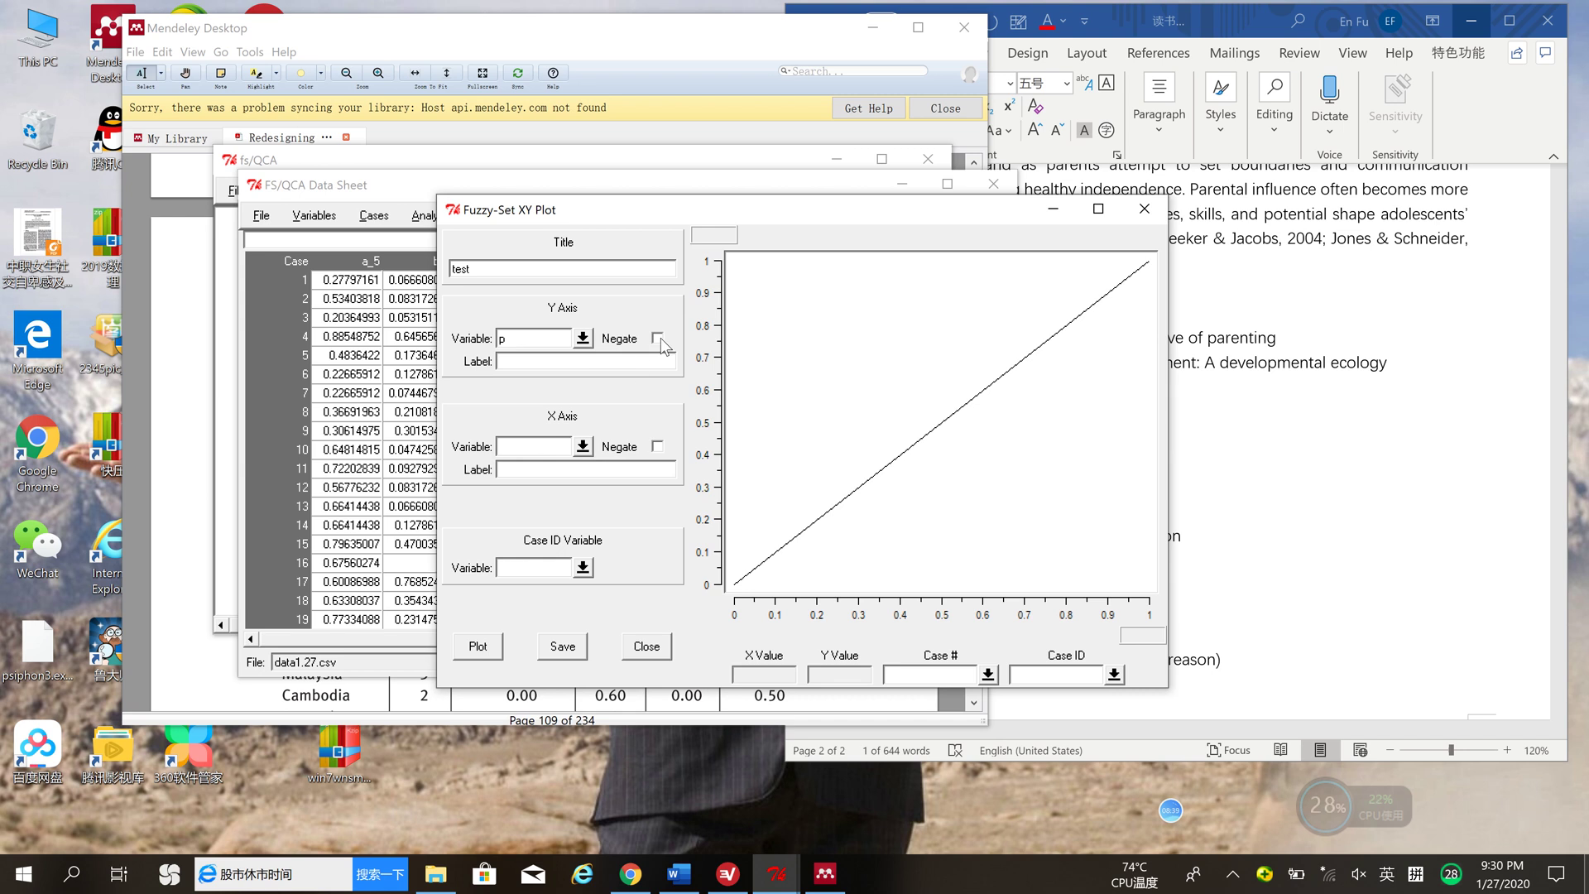
click(582, 446)
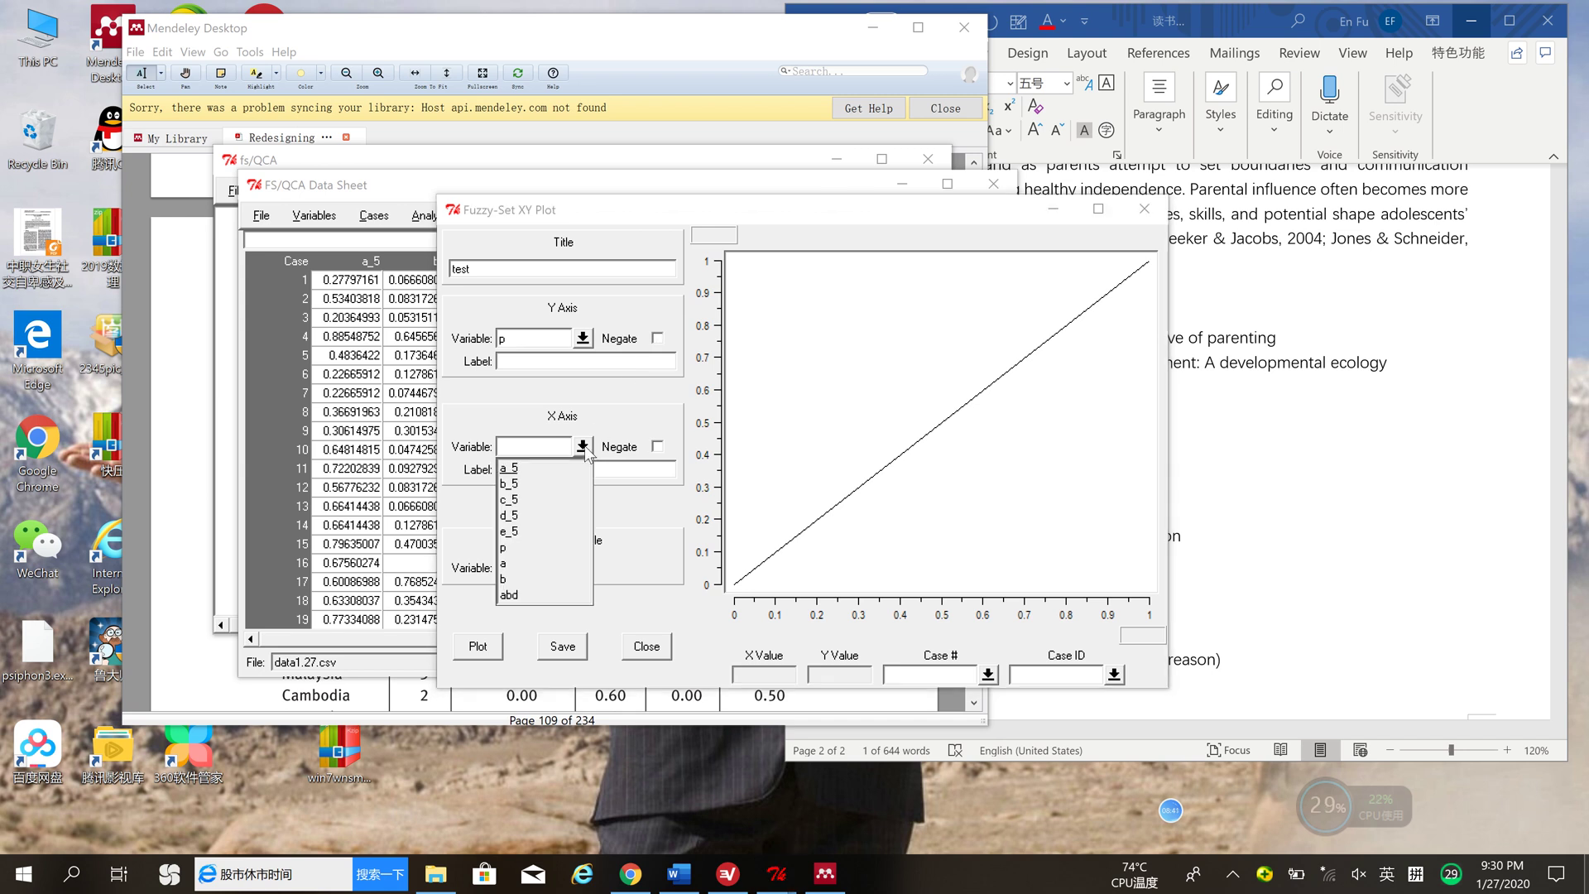
click(547, 595)
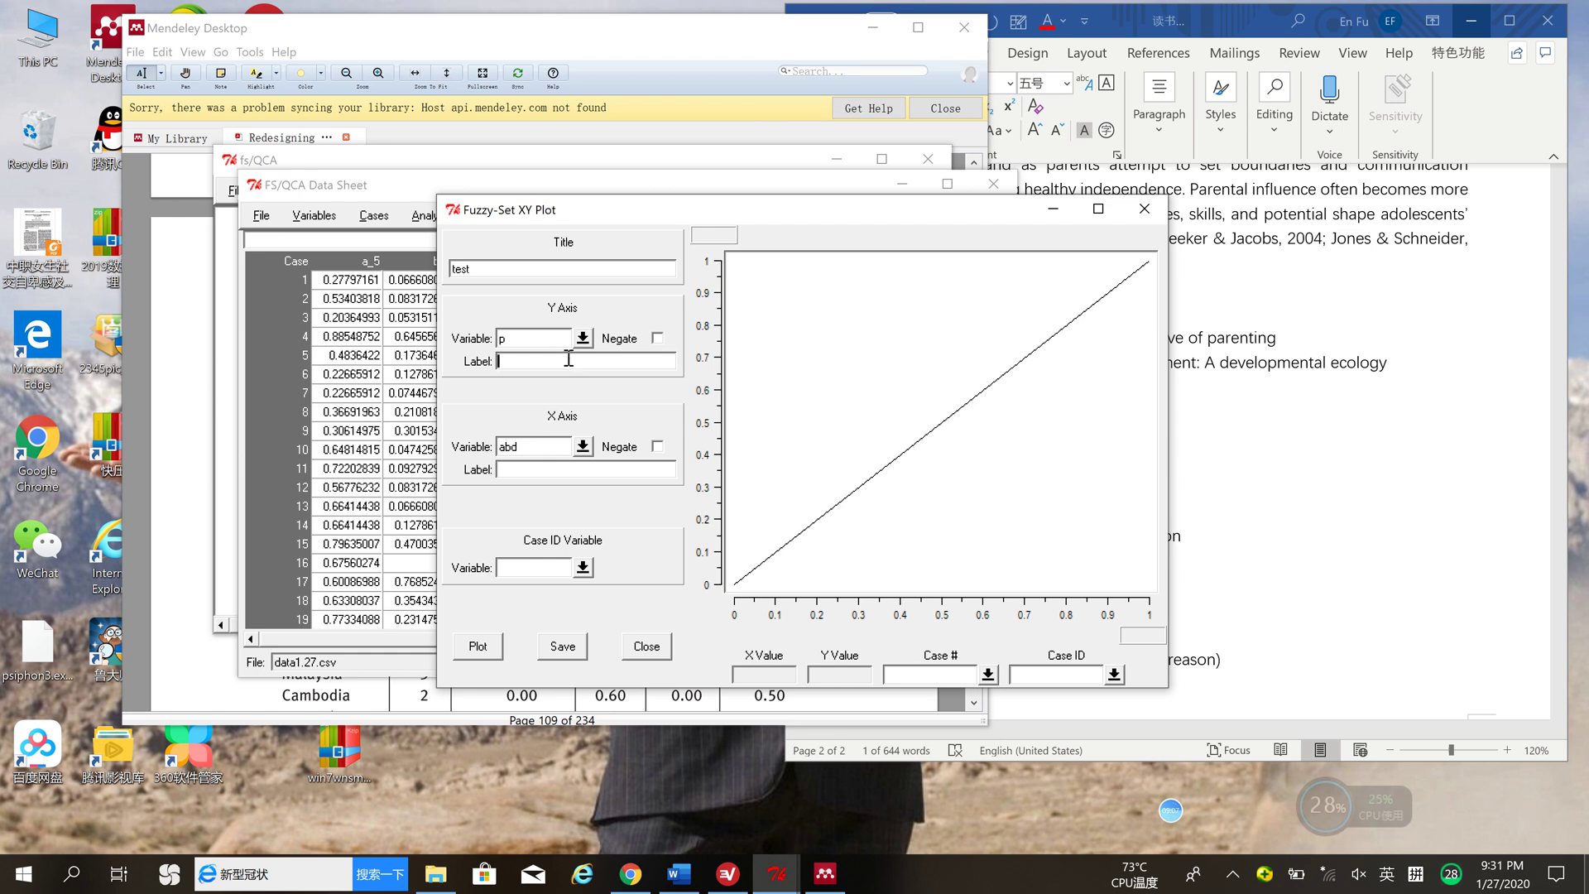
- Look up the meaning of P in the Word notes and label the plot's Y axis "Smartphone assisted learning"
click(1328, 519)
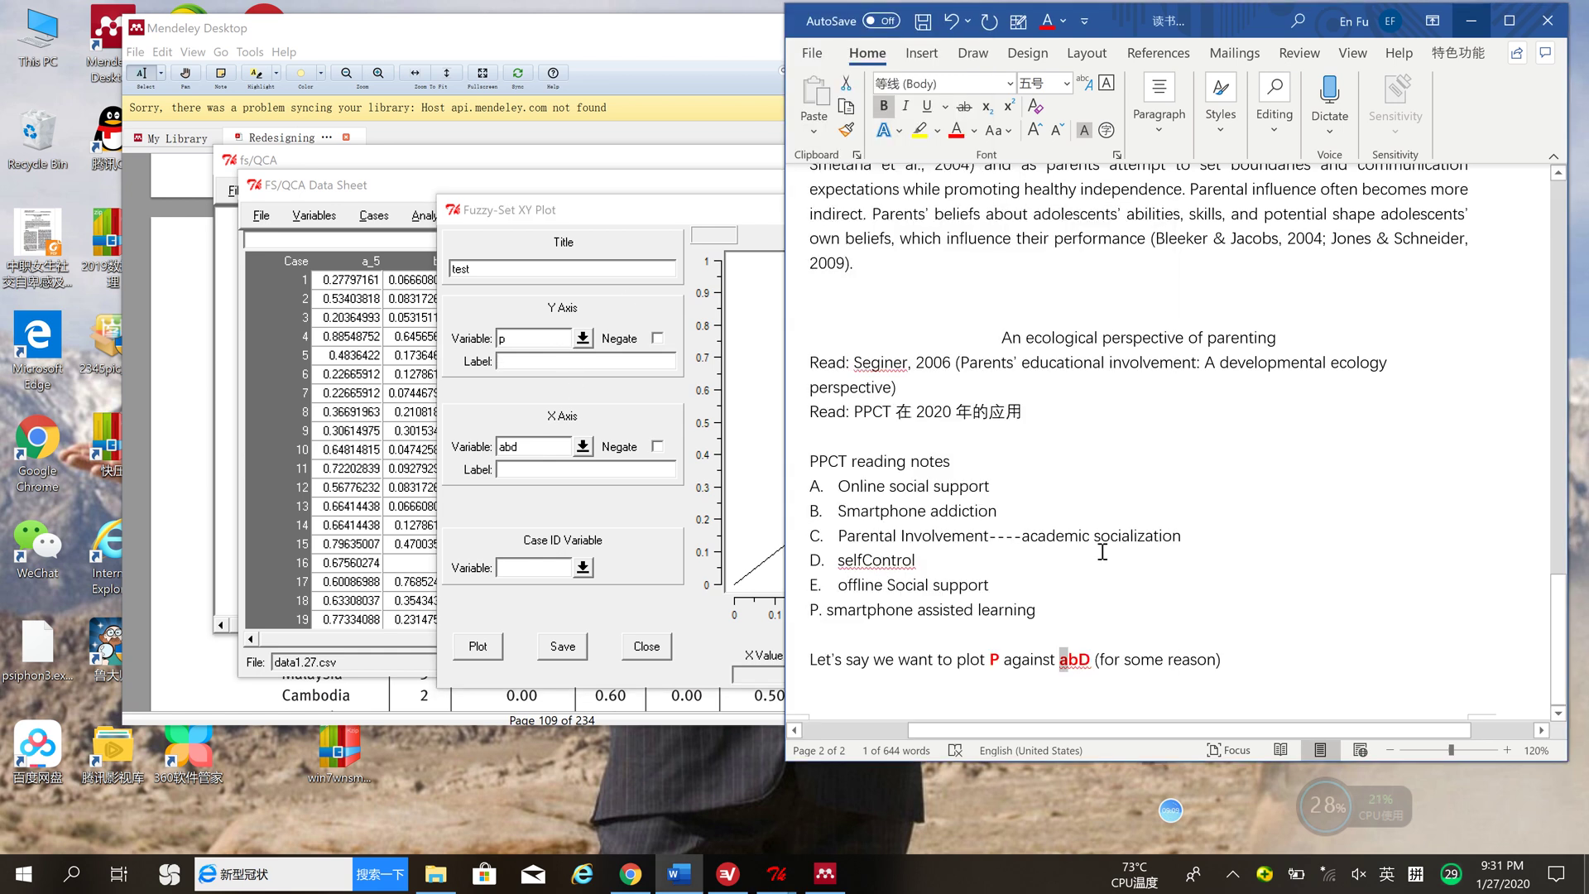
drag(828, 609, 978, 594)
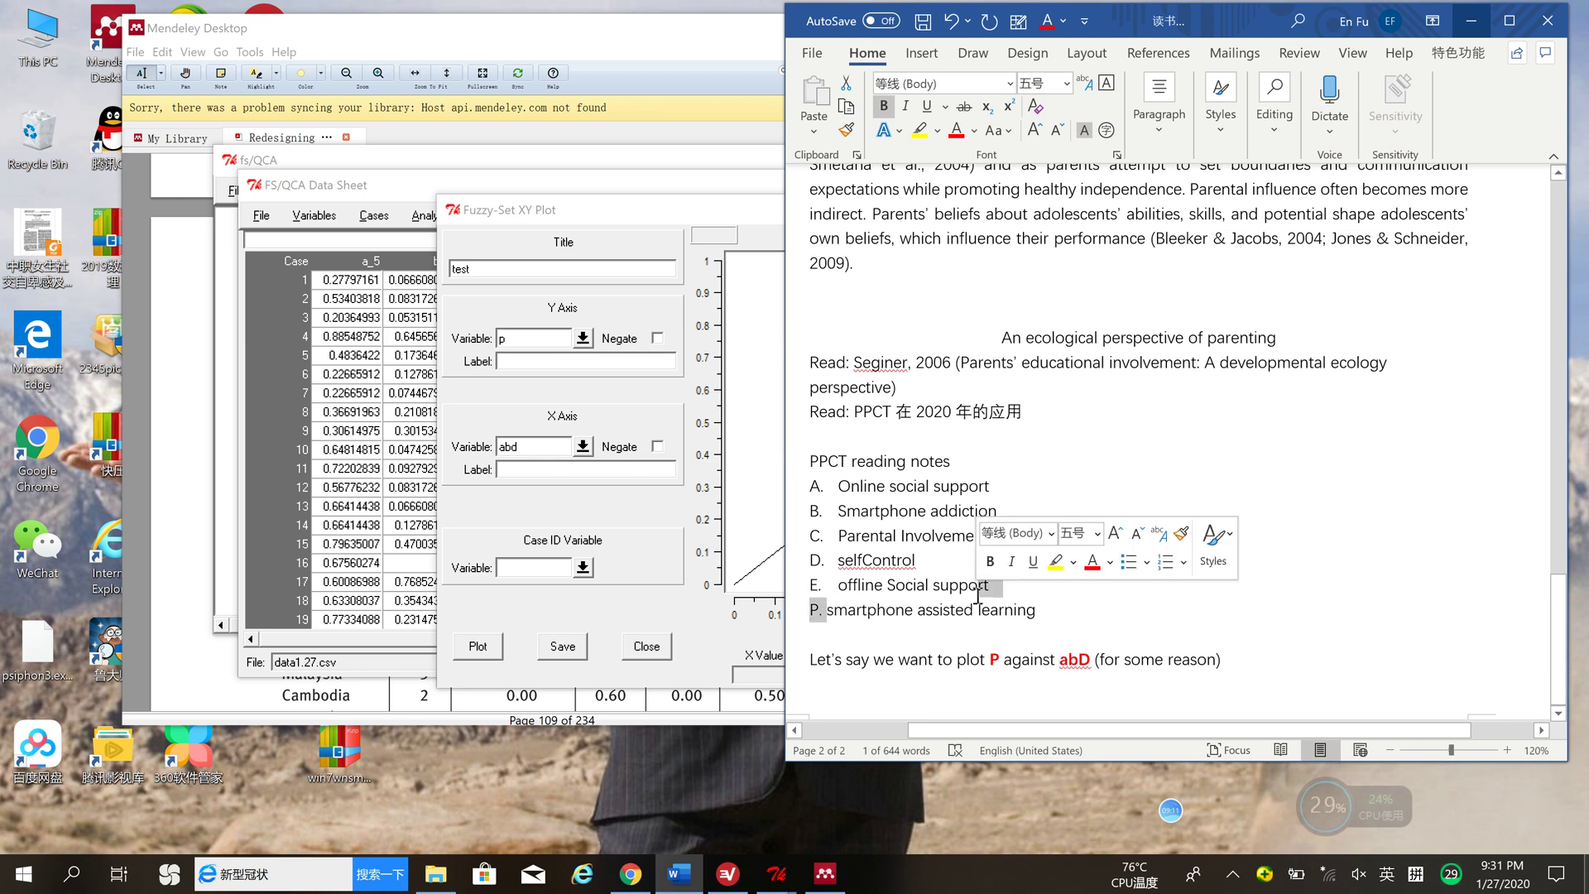
click(525, 362)
text(Smartphone addi)
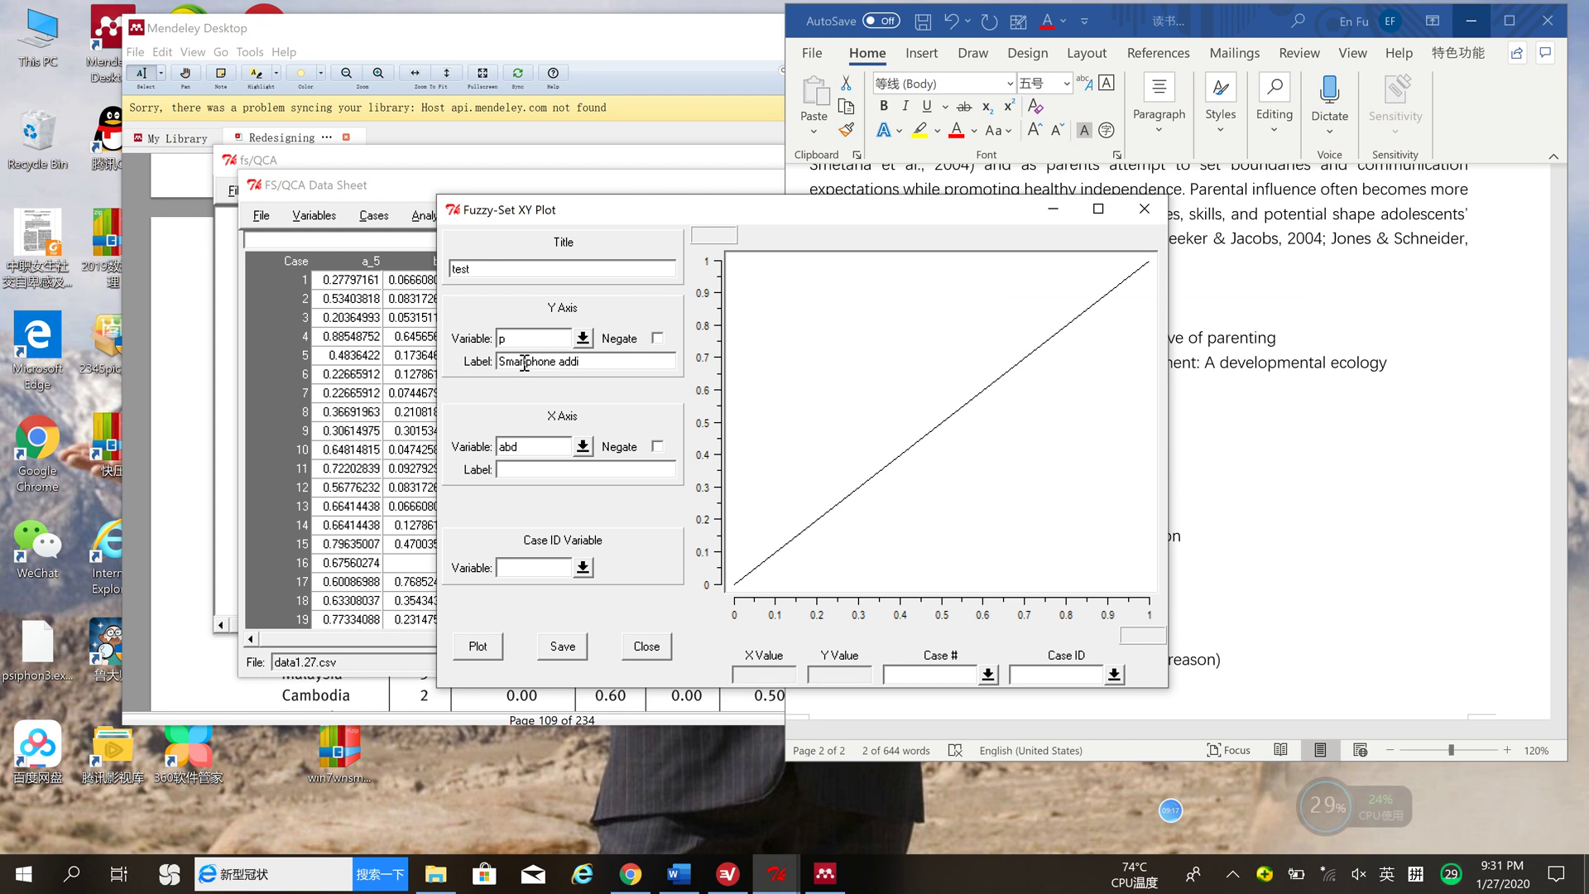
key(BackSpace)
key(BackSpace)
text(ssisted learning)
text(d)
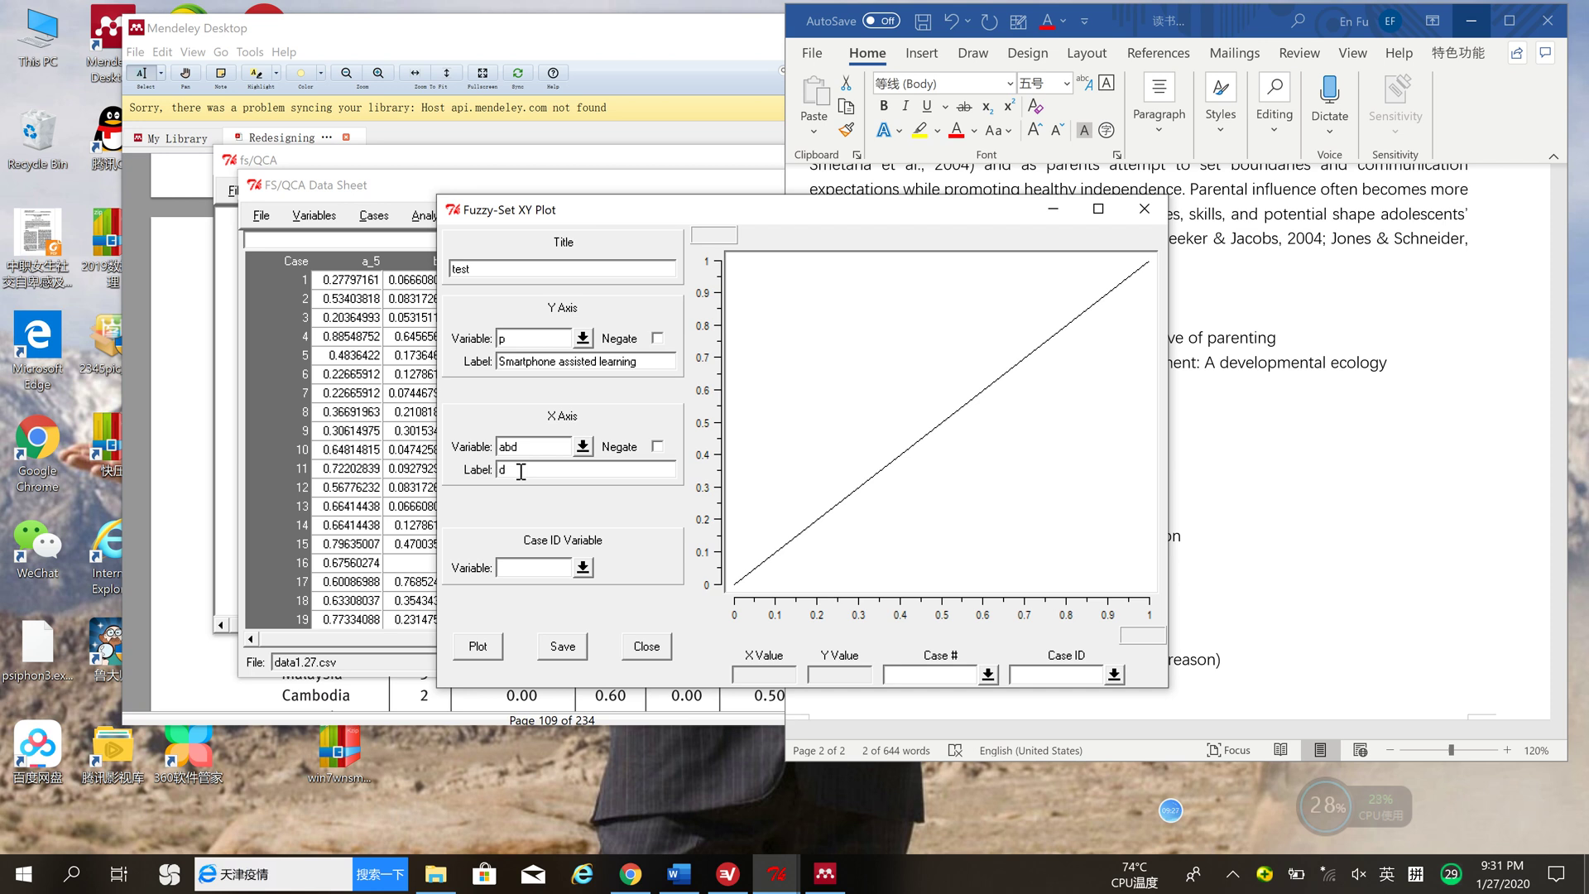
text(egree cf abd)
key(BackSpace)
key(BackSpace)
key(BackSpace)
key(BackSpace)
key(BackSpace)
key(BackSpace)
key(BackSpace)
key(BackSpace)
key(BackSpace)
key(BackSpace)
key(BackSpace)
key(BackSpace)
key(BackSpace)
- Check the example plots' X axis label in Chrome, label the X axis "Configuration of abD" and draw the plot
click(626, 882)
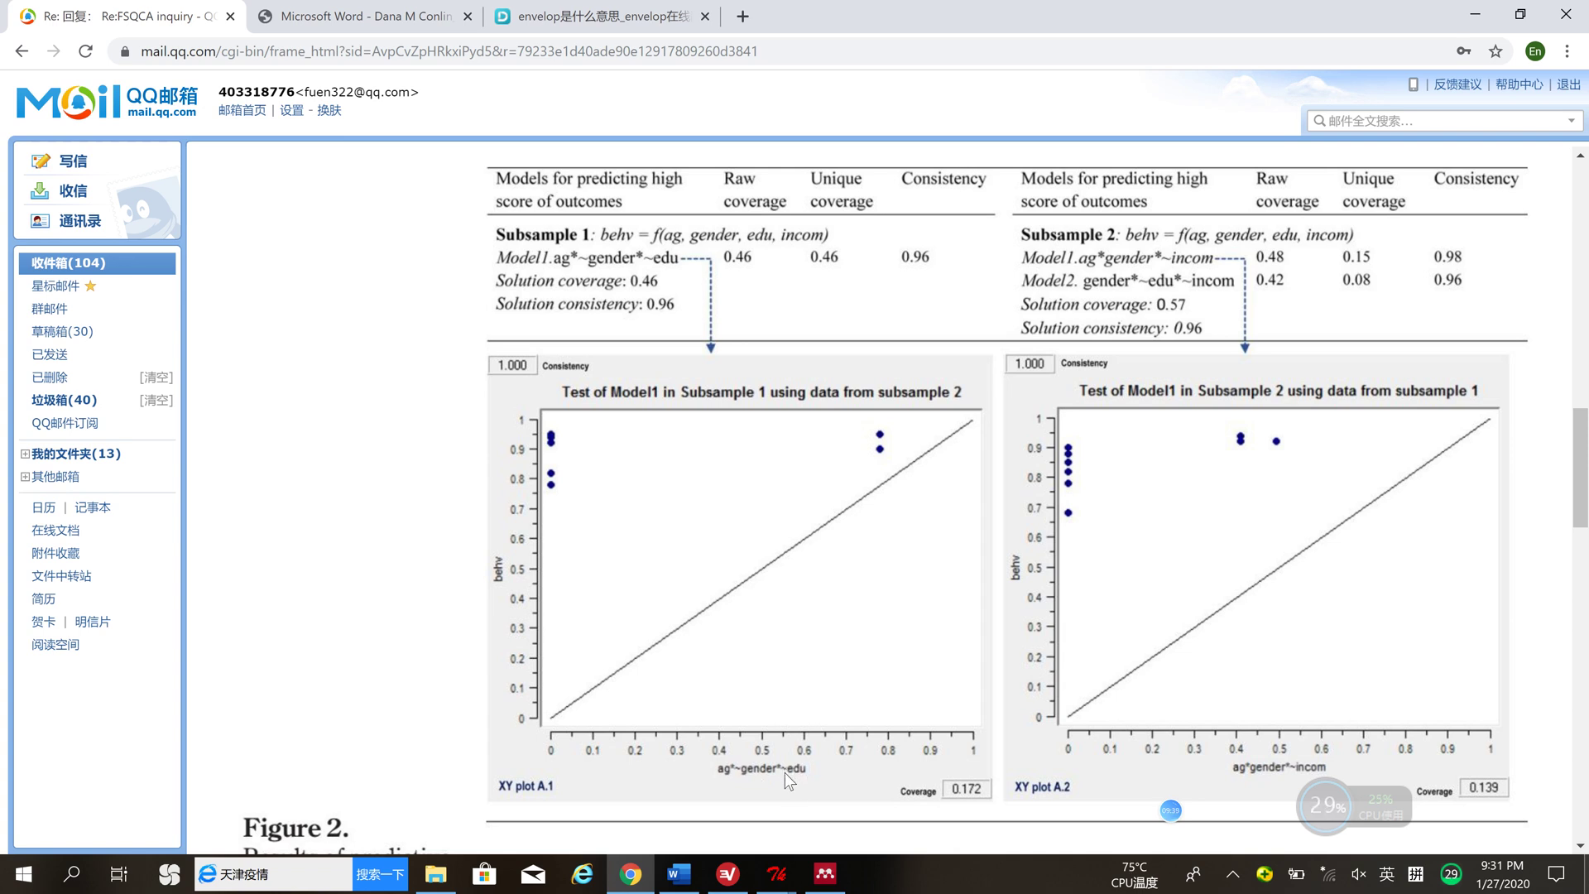
click(1491, 16)
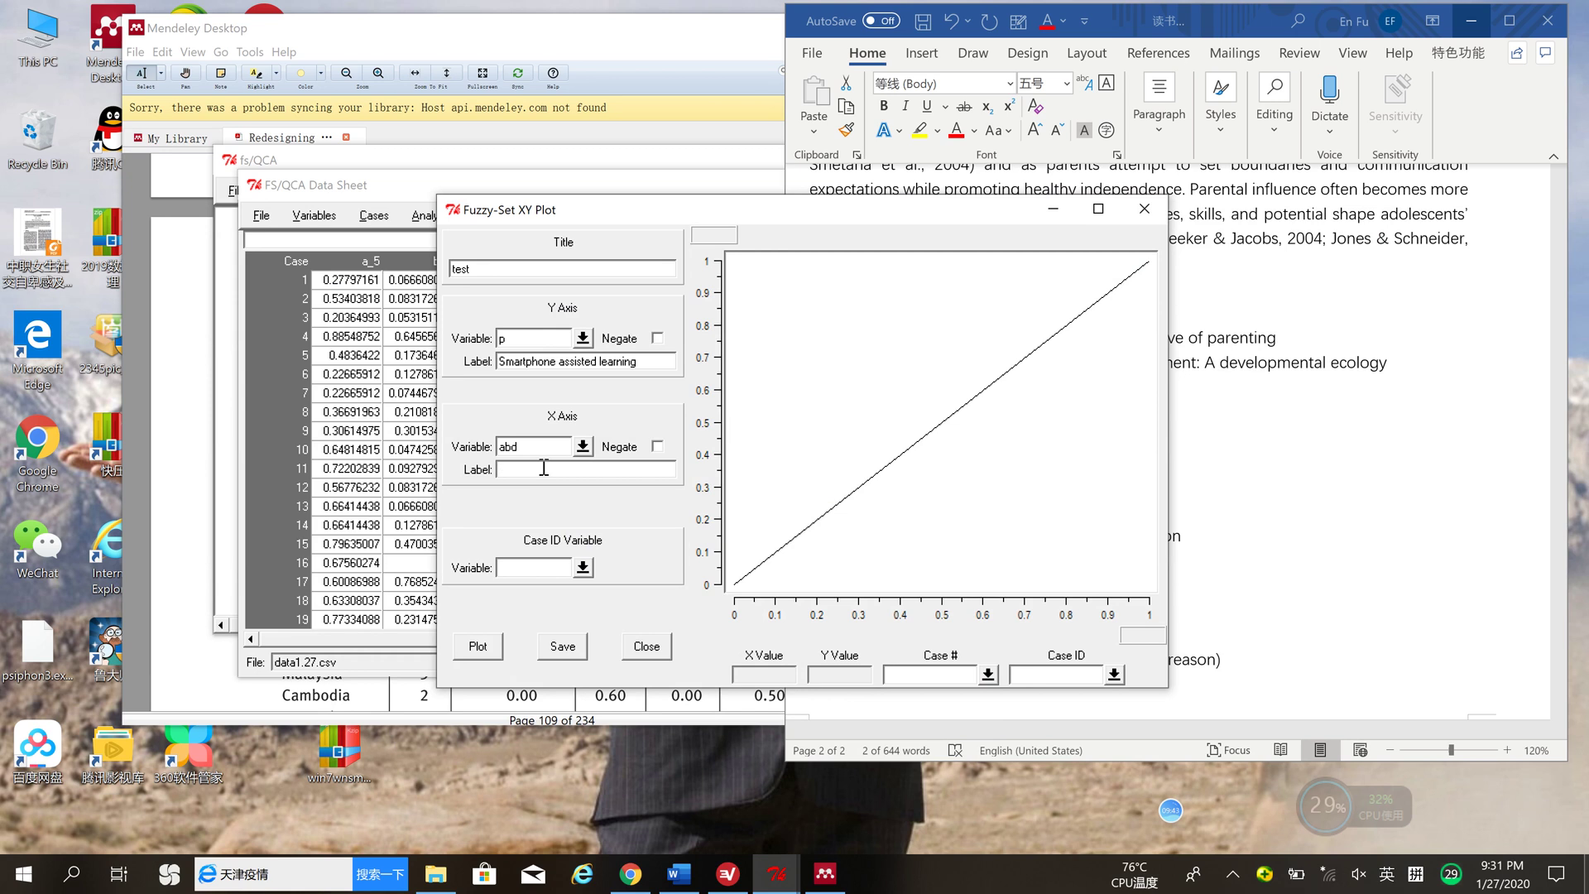
text(Configuration of abD)
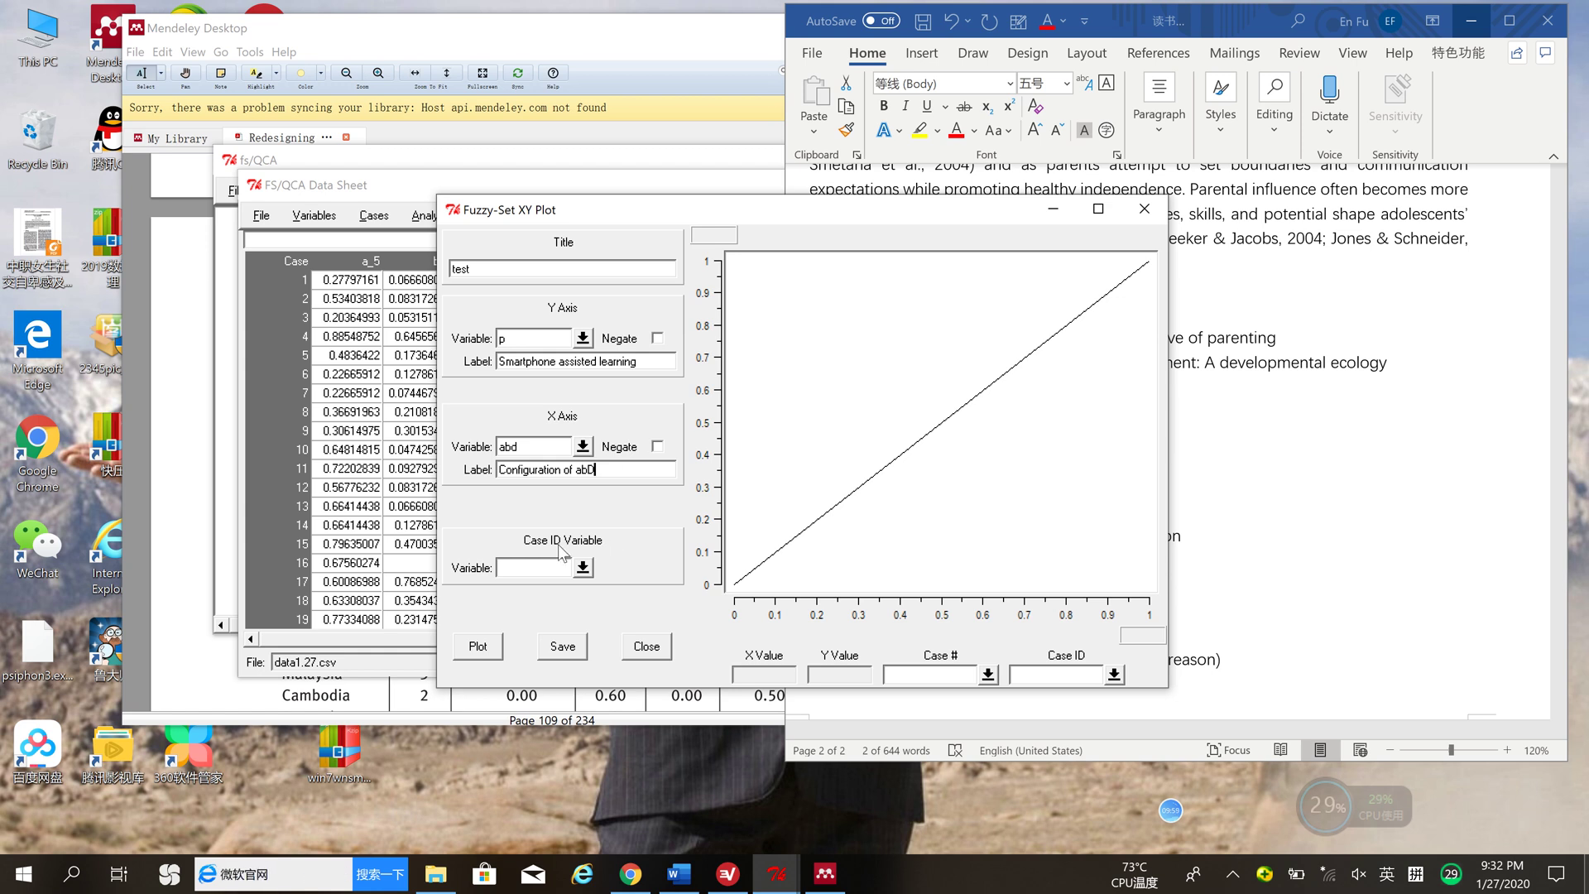
click(463, 654)
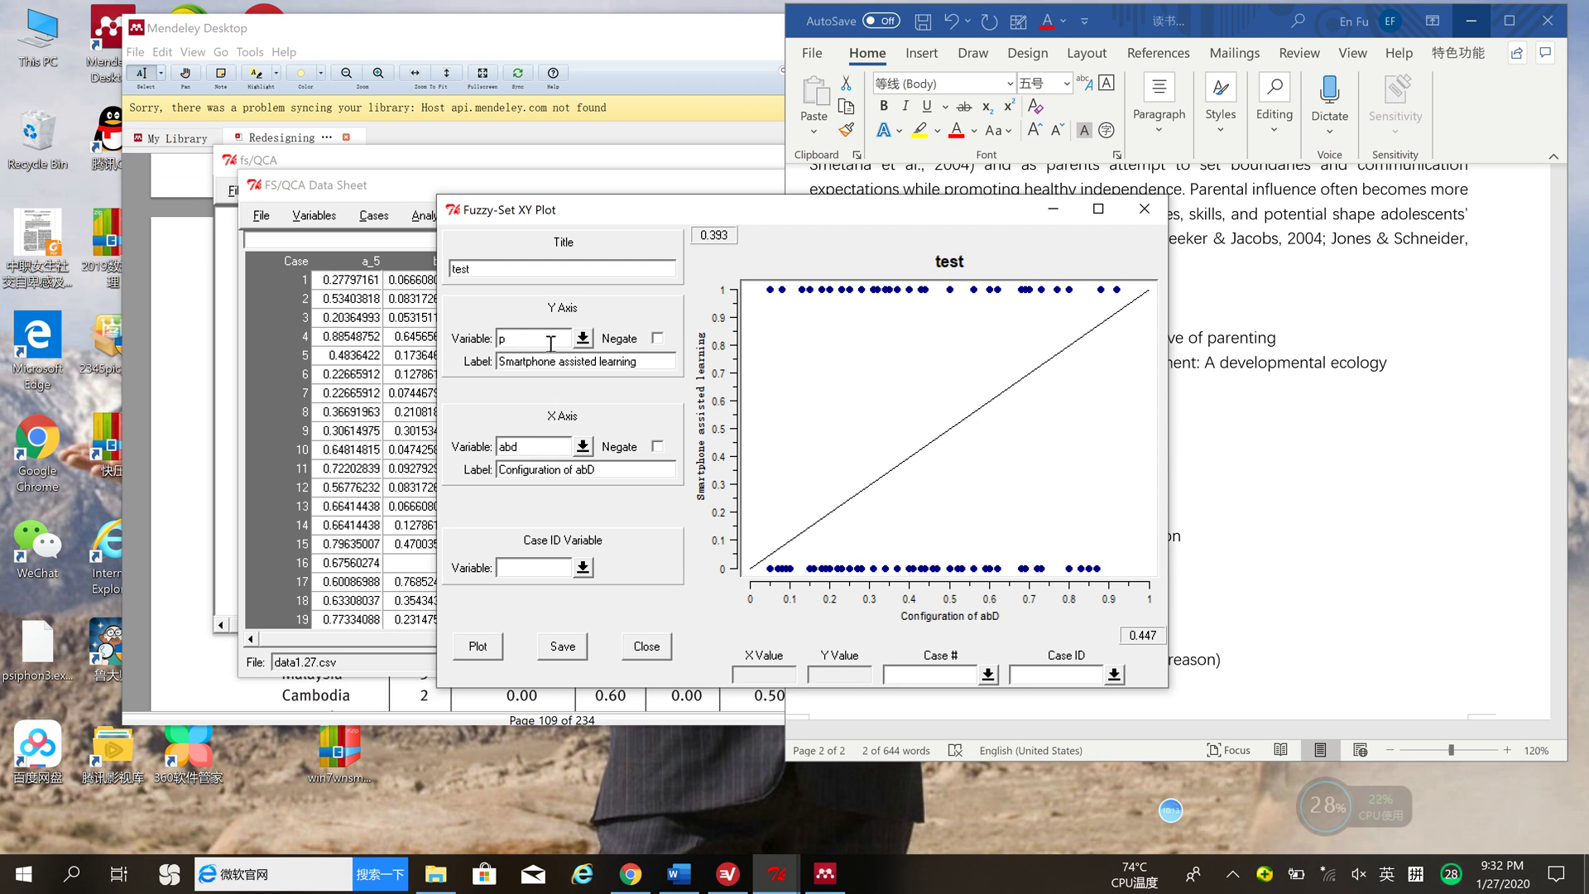
- Move the plot window clear of the Word notes and replace the red P with C in the "Let's say we want to plot" sentence
drag(611, 211, 240, 387)
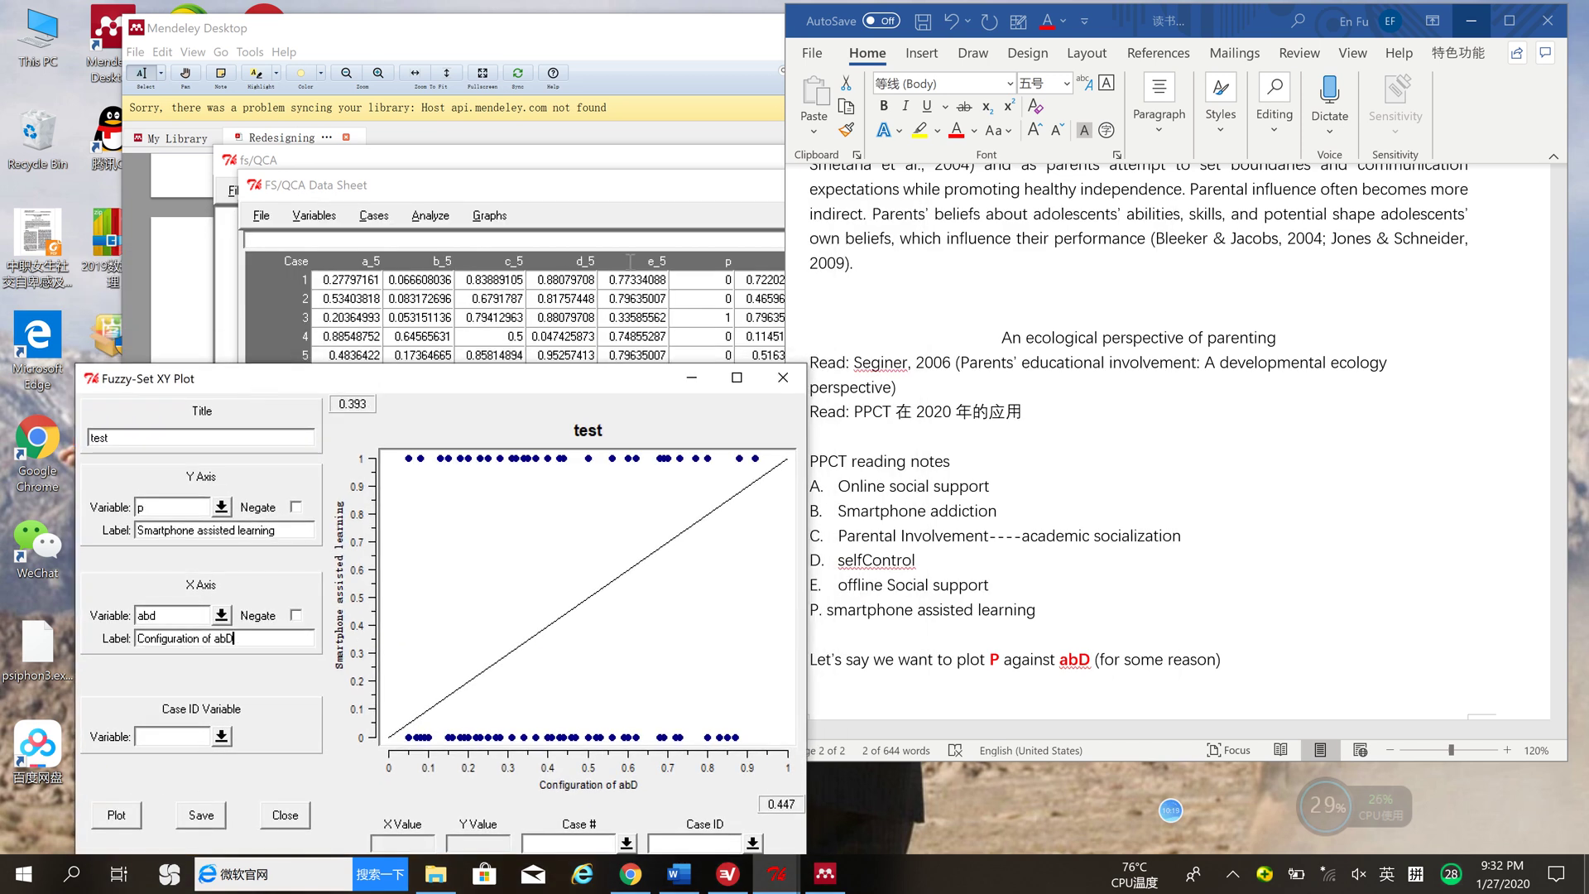
click(871, 533)
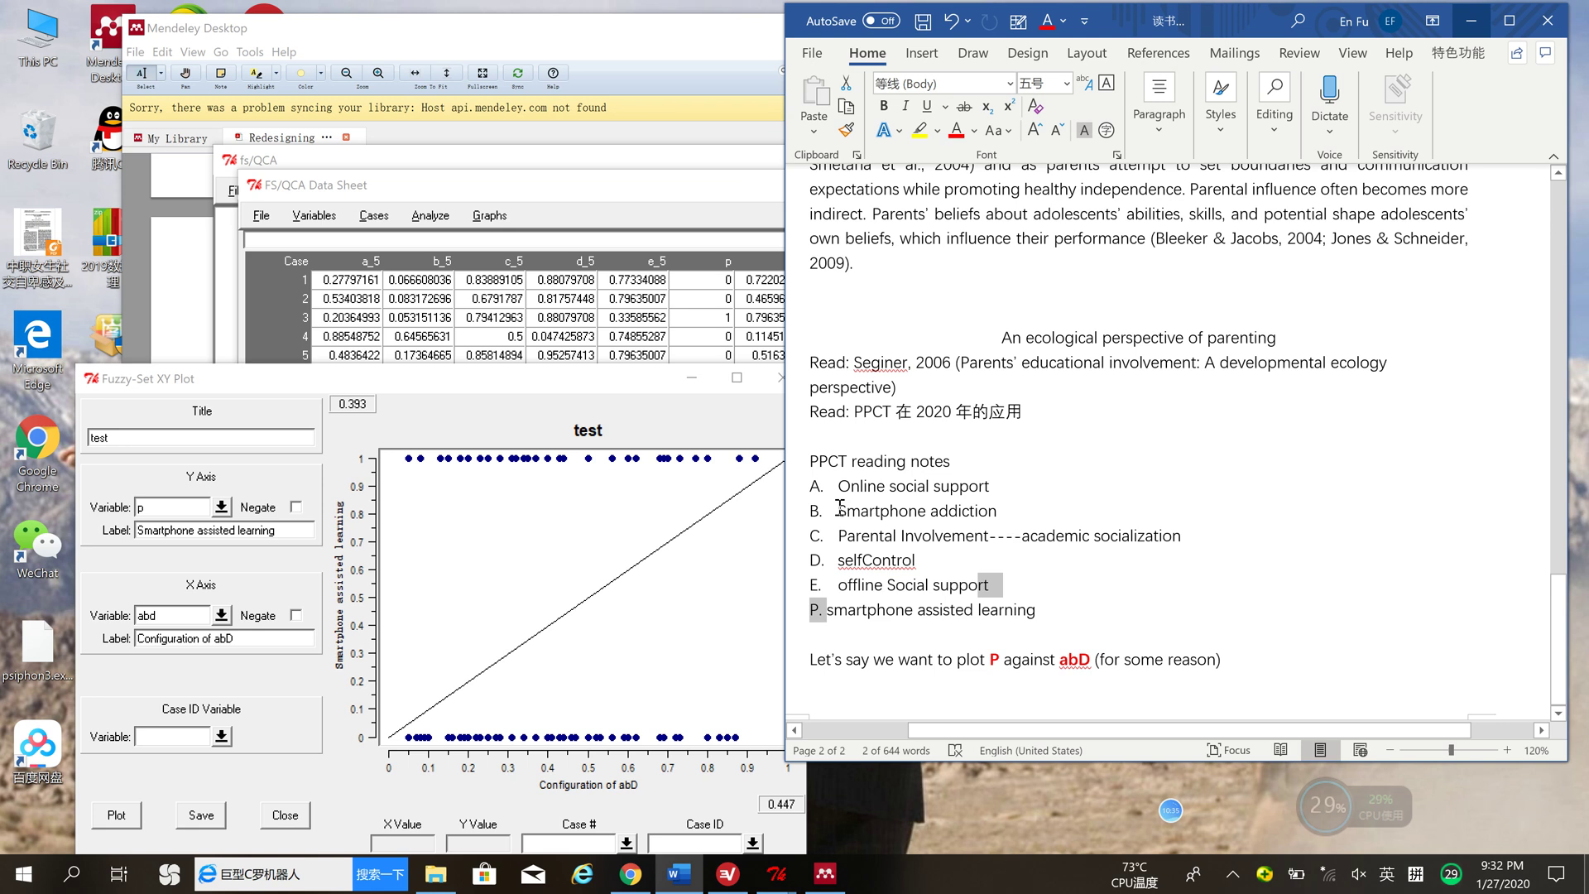
click(847, 508)
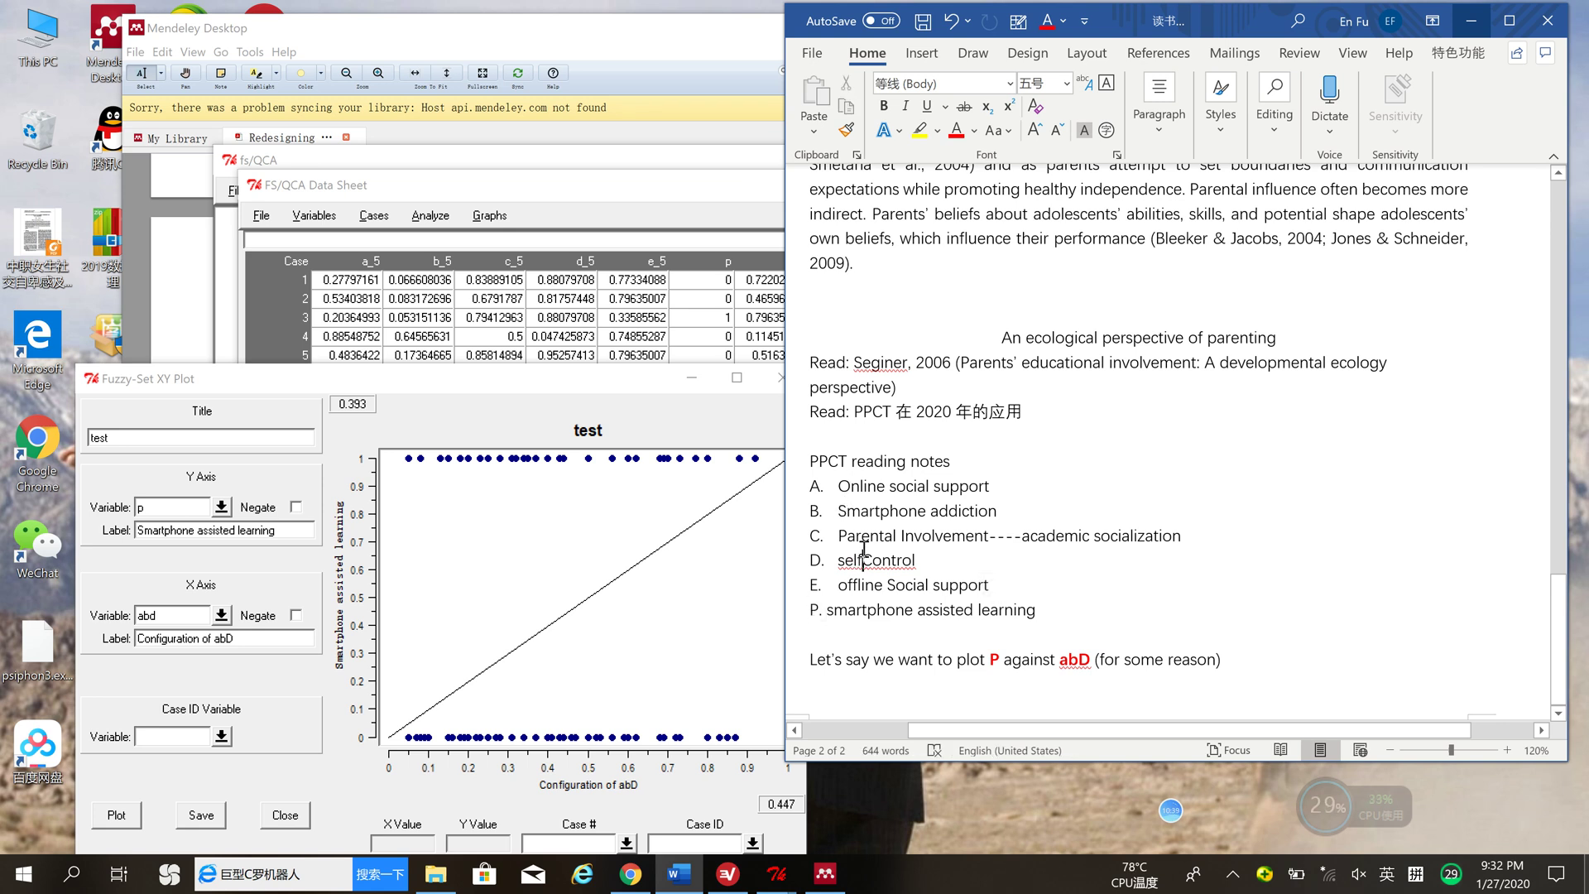
double_click(996, 645)
key(BackSpace)
text(C)
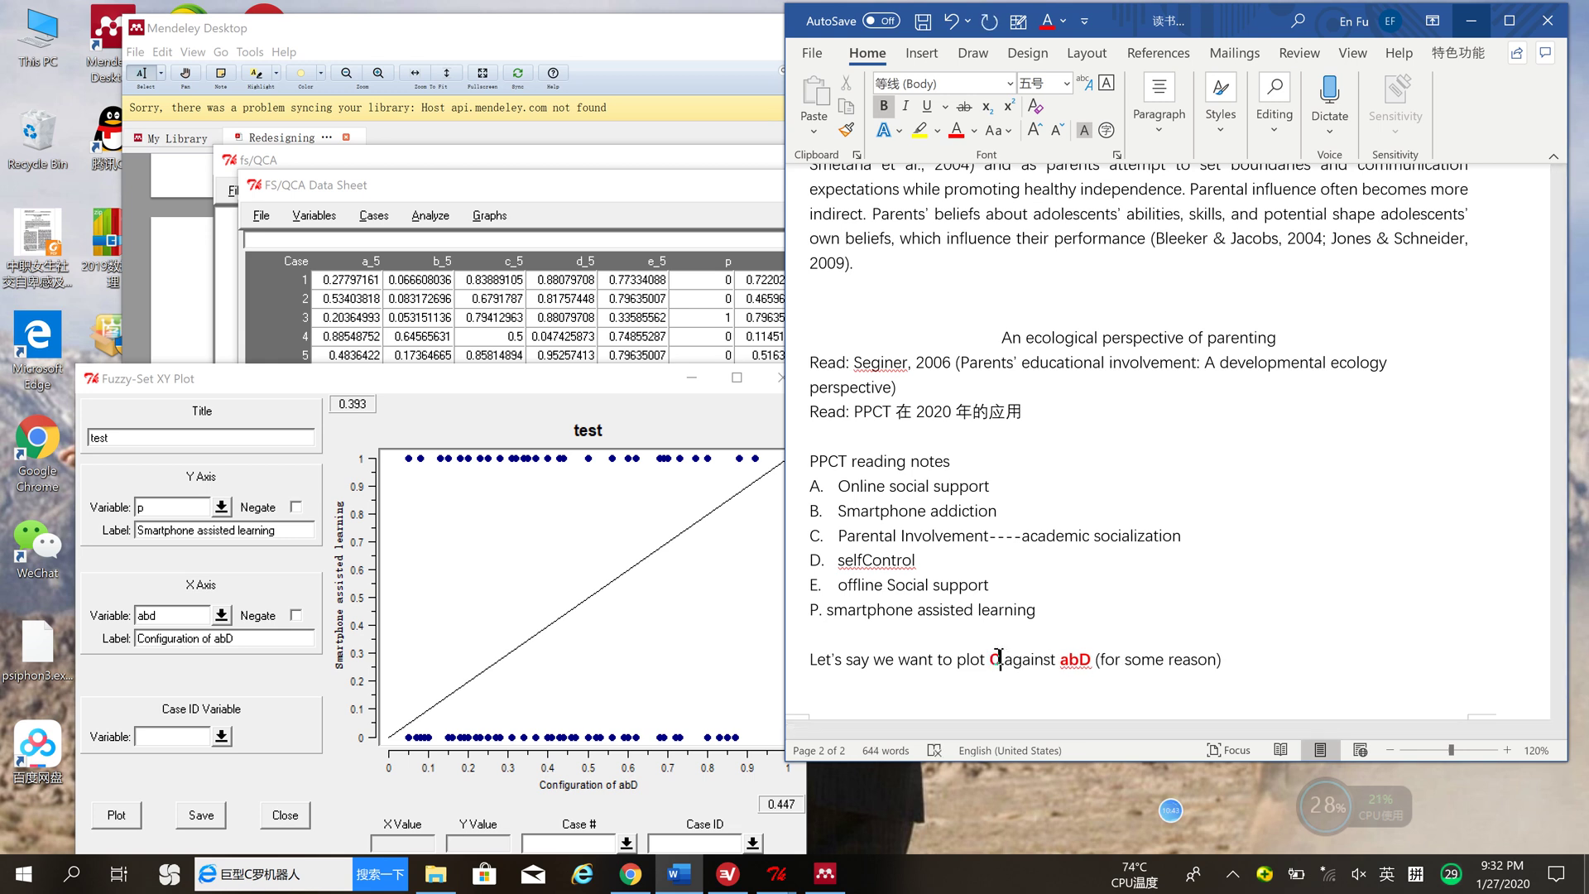
- Change the Y axis variable to c_5 with the label "Parental involvement" and redraw the XY plot
click(221, 506)
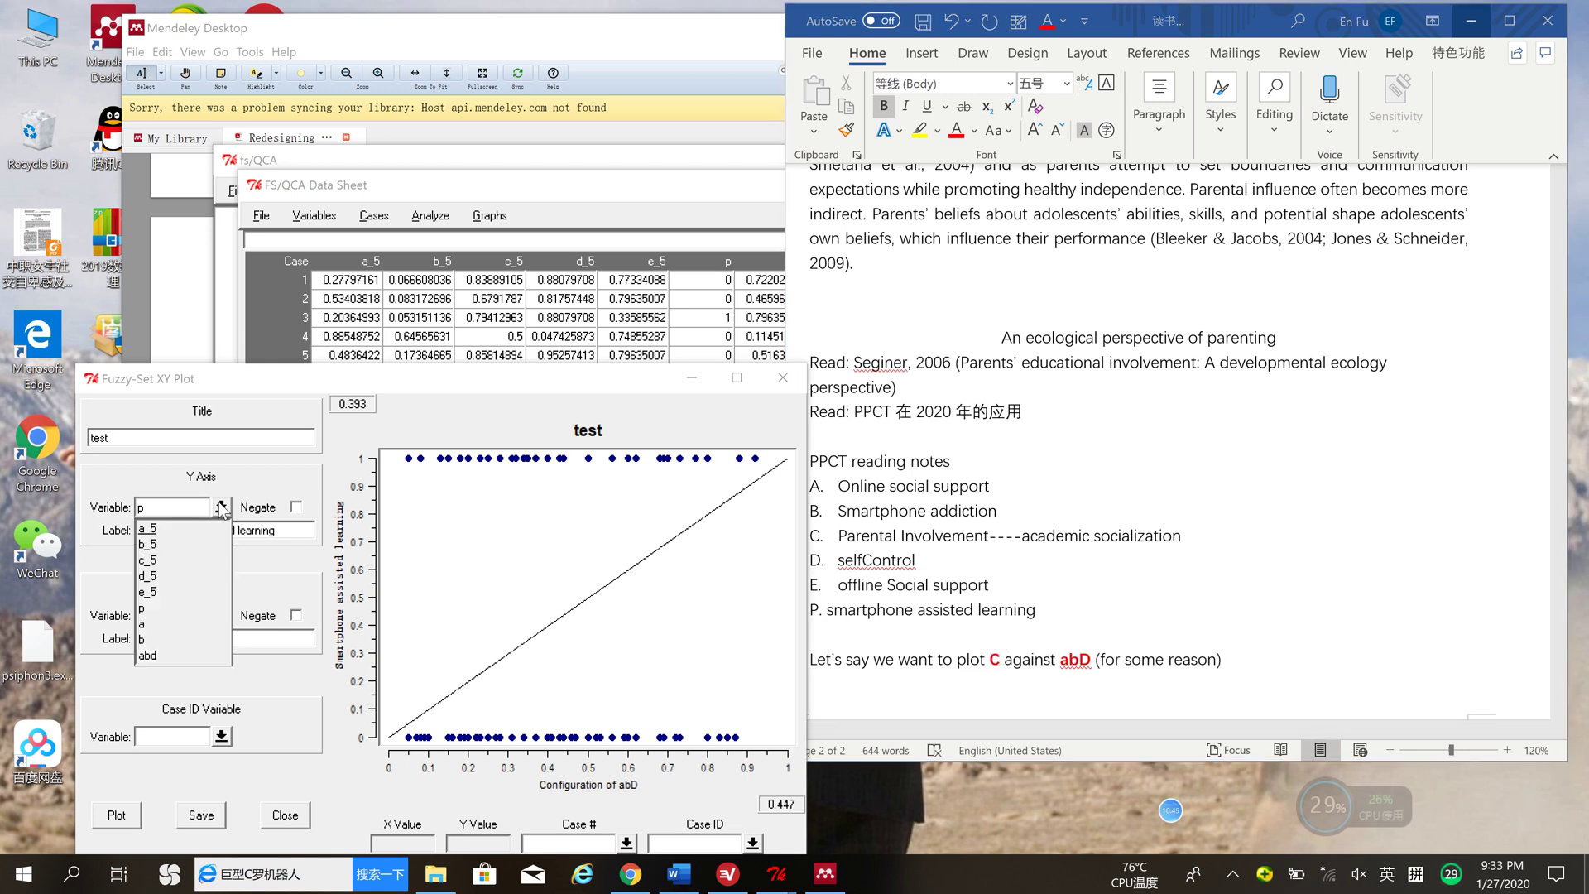
click(179, 563)
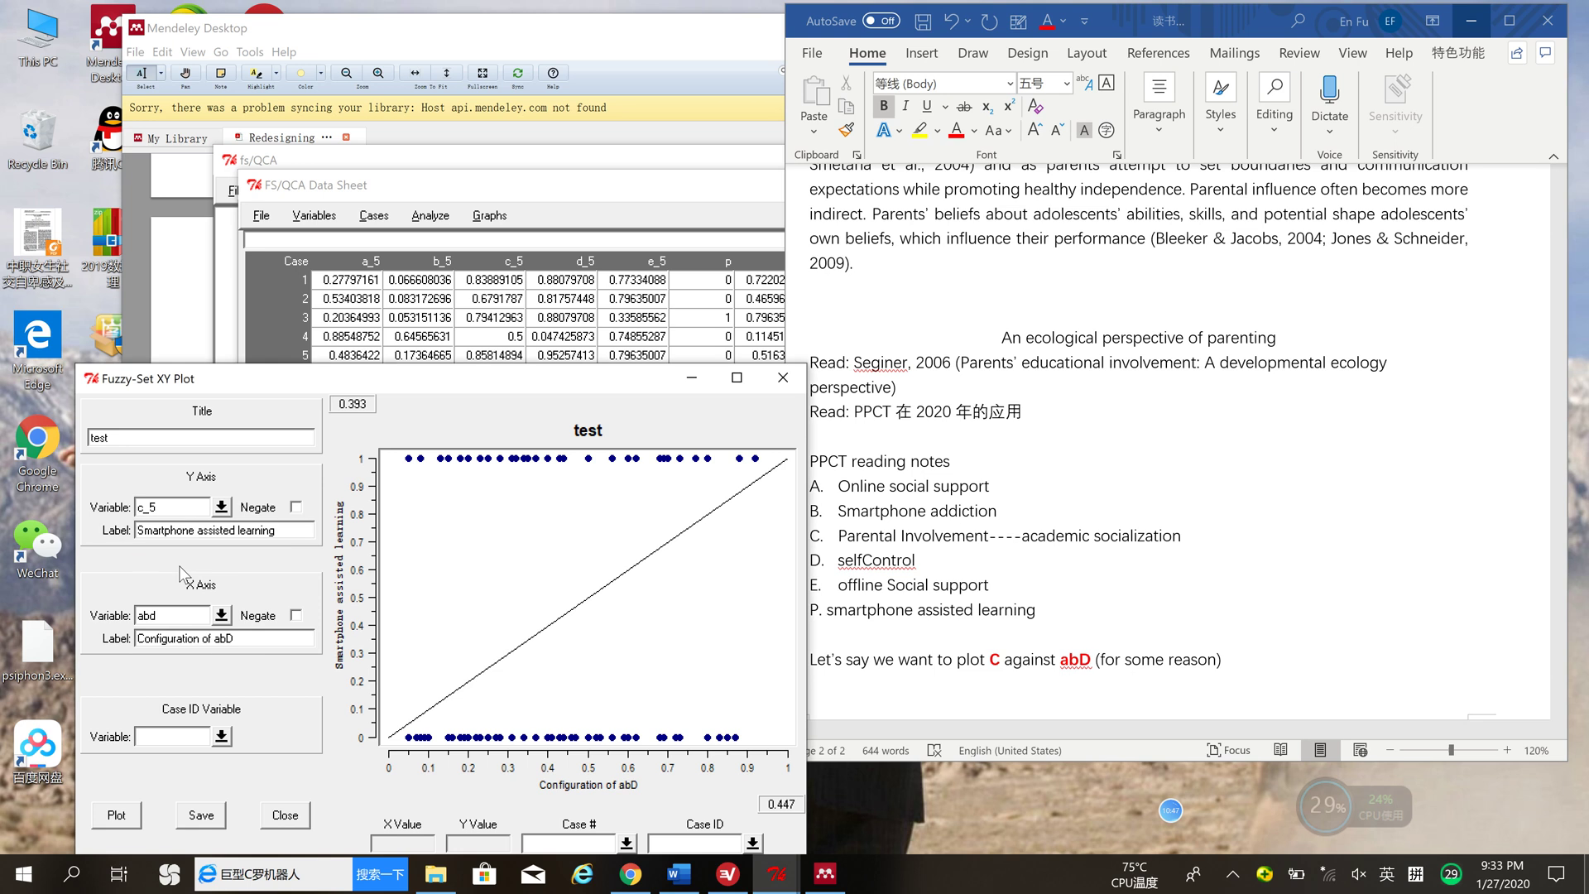
drag(278, 529, 18, 513)
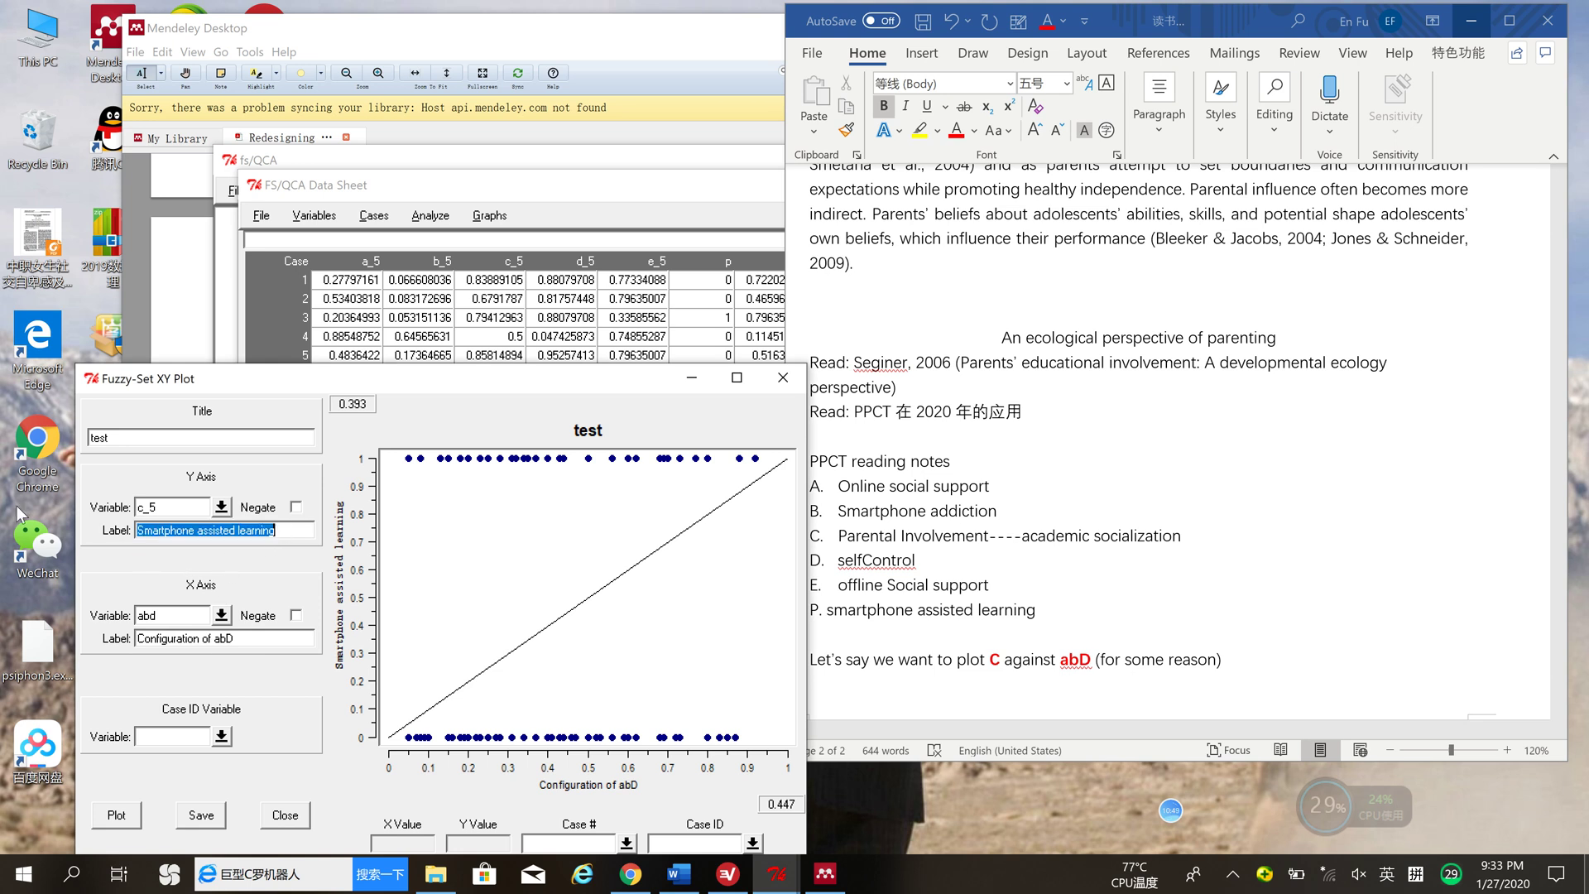
text(Parental inv)
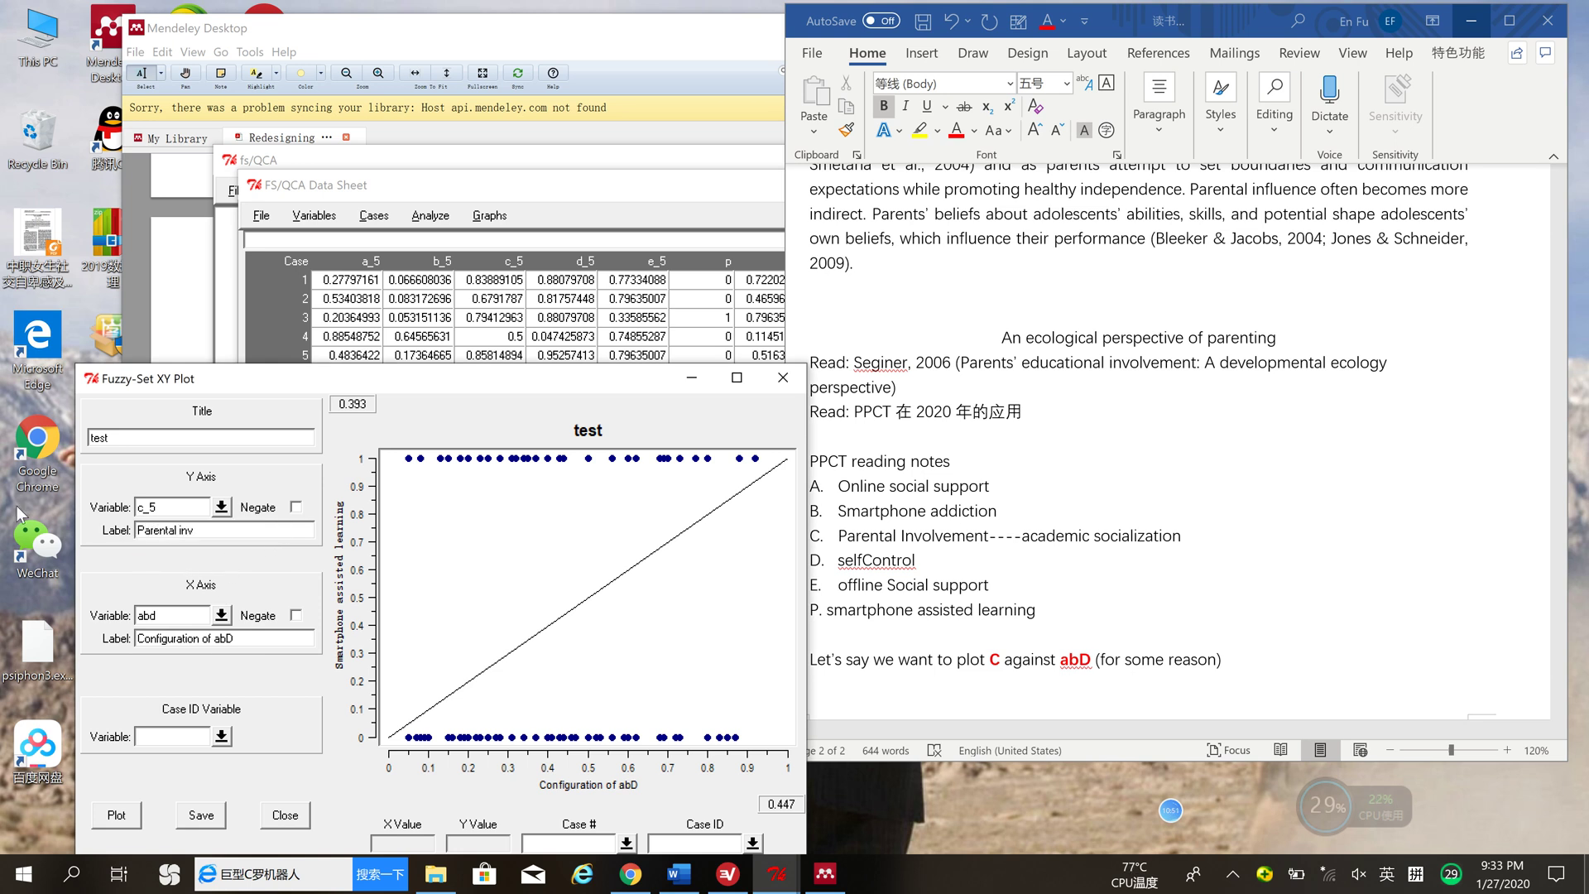
text(olvement)
click(124, 815)
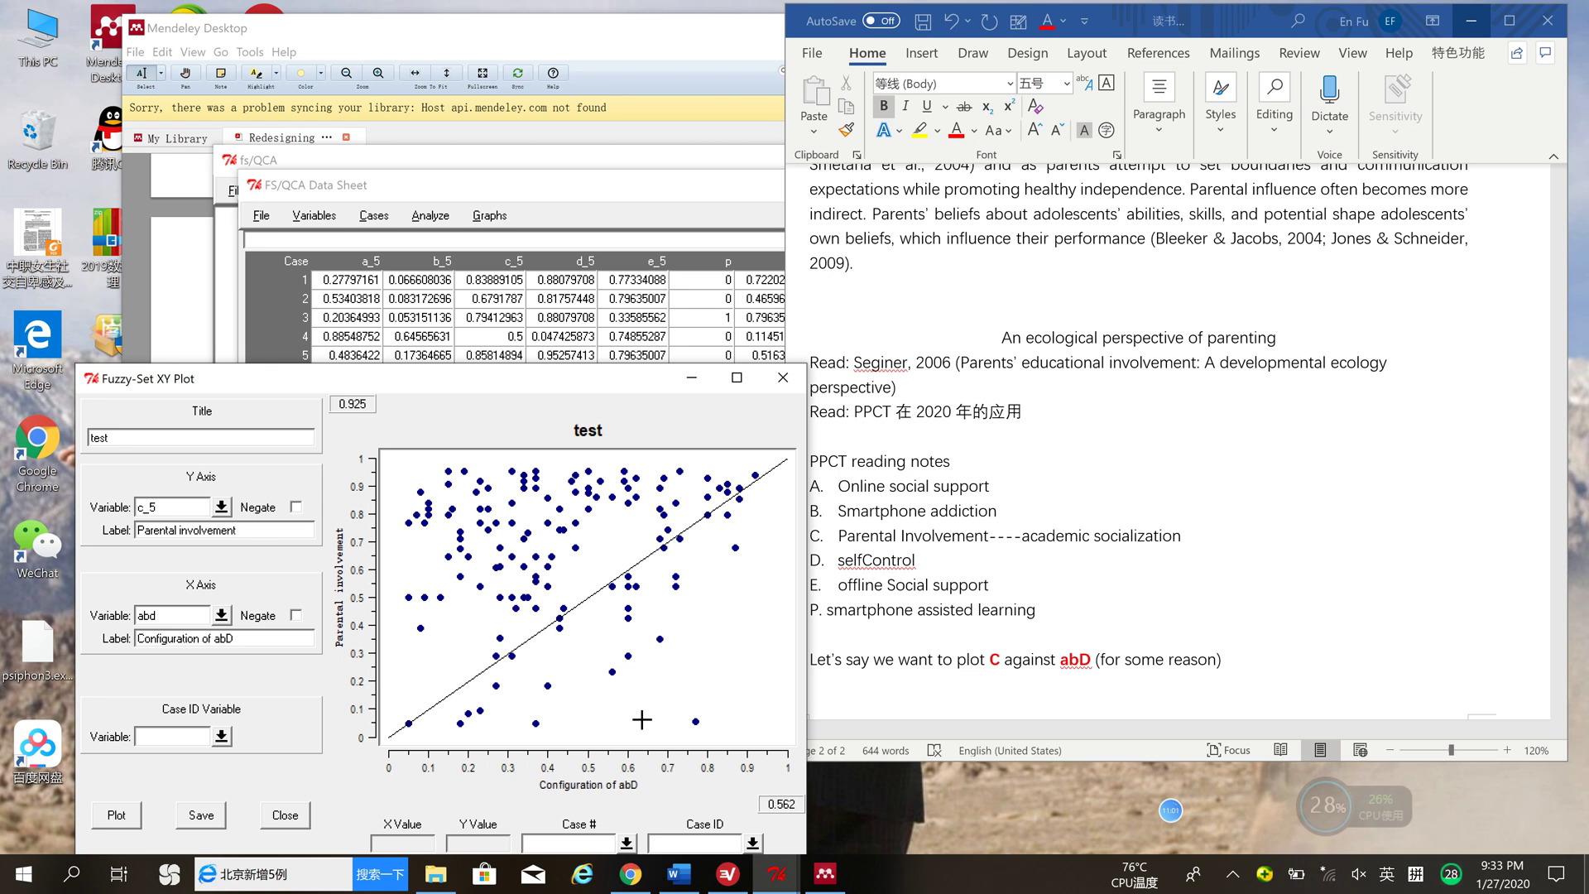
- View the example XY plots in Chrome and switch to the Mendeley document with Table 5.5
click(630, 876)
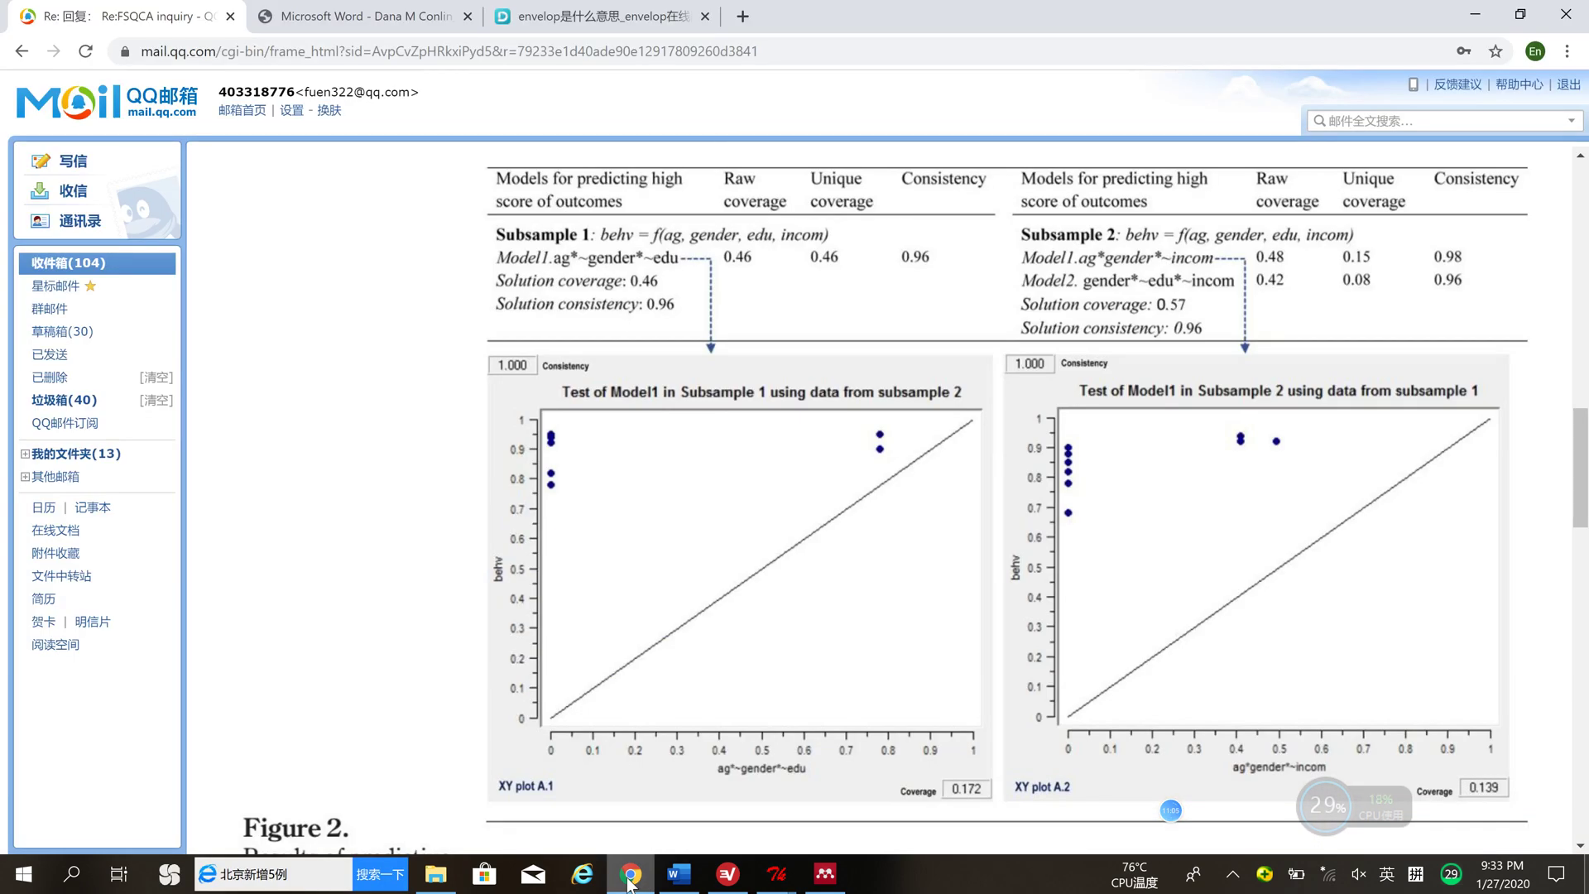
click(825, 873)
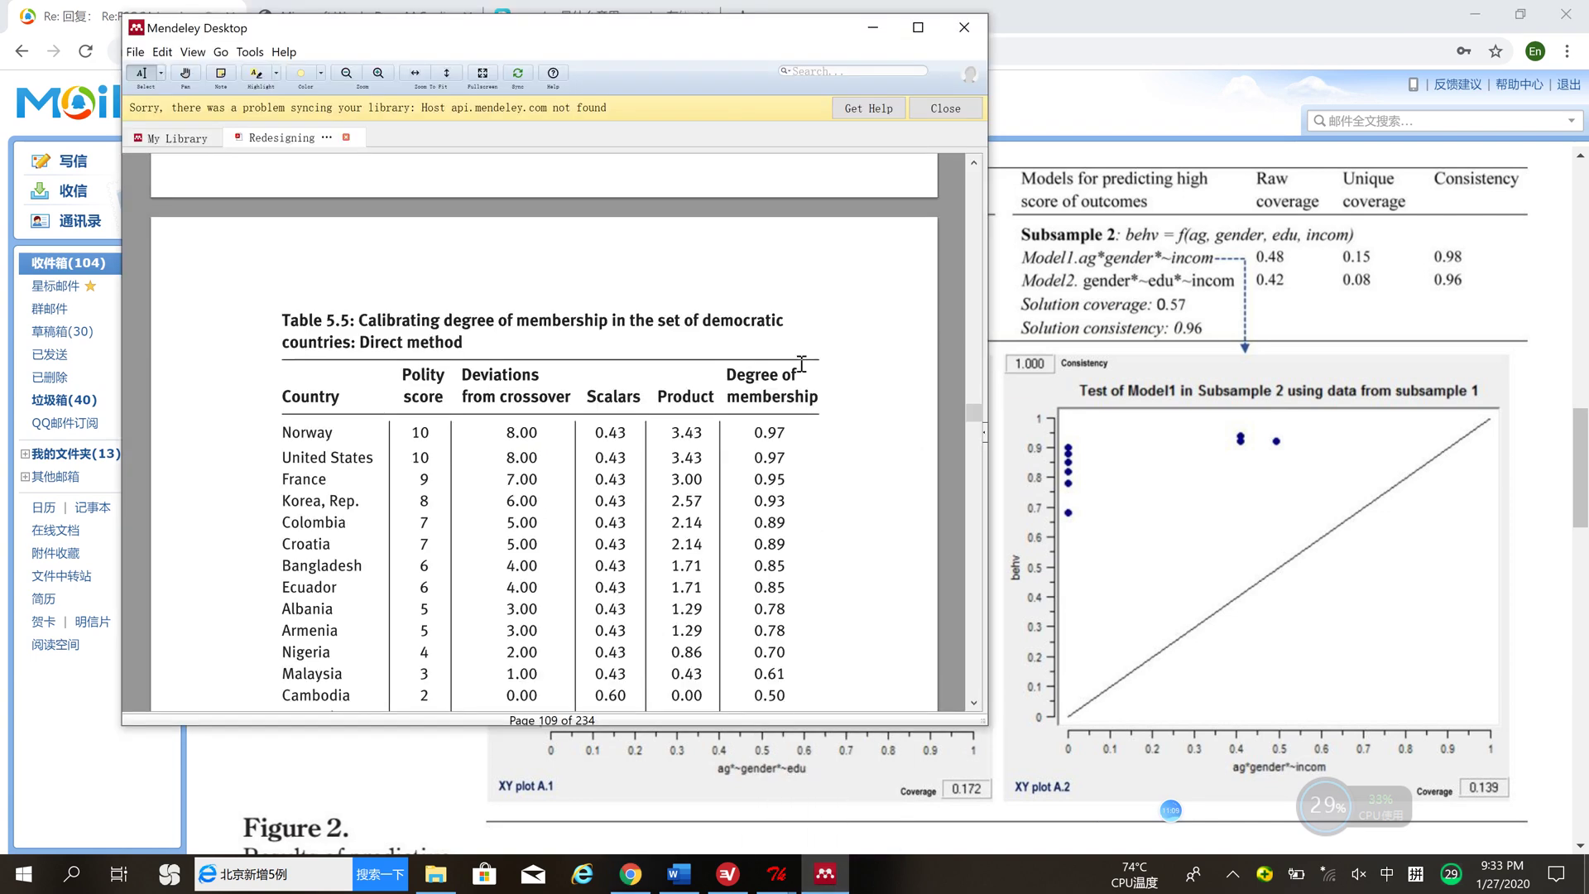